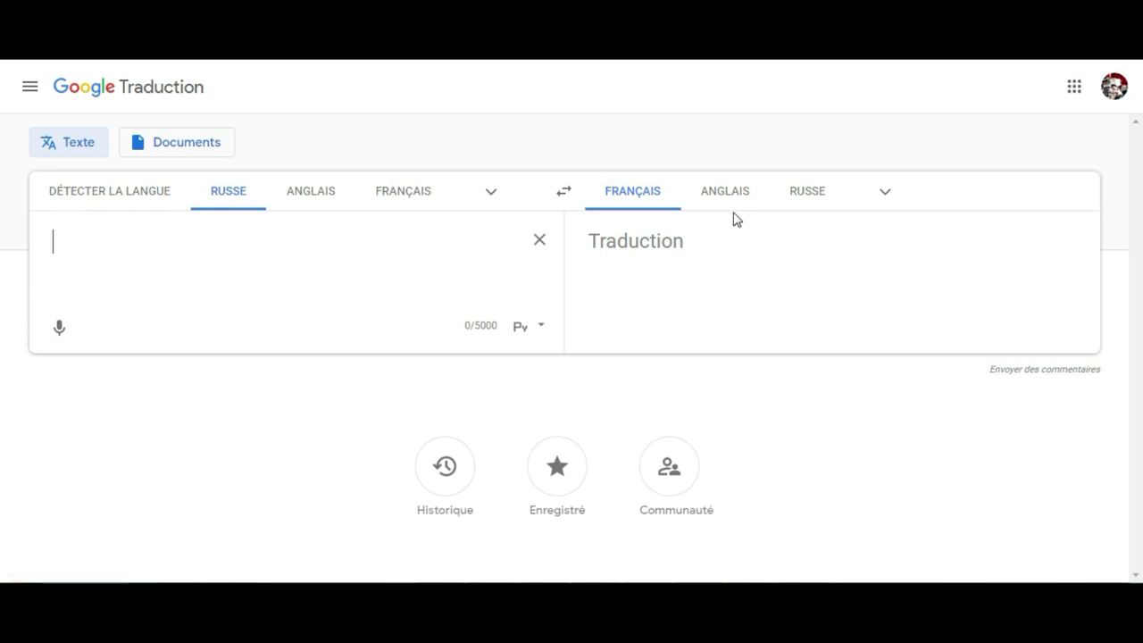
Translate the applicant's full name from French into Russian Cyrillic and copy the result
{"action": "left_click", "coordinate": [411, 198]}
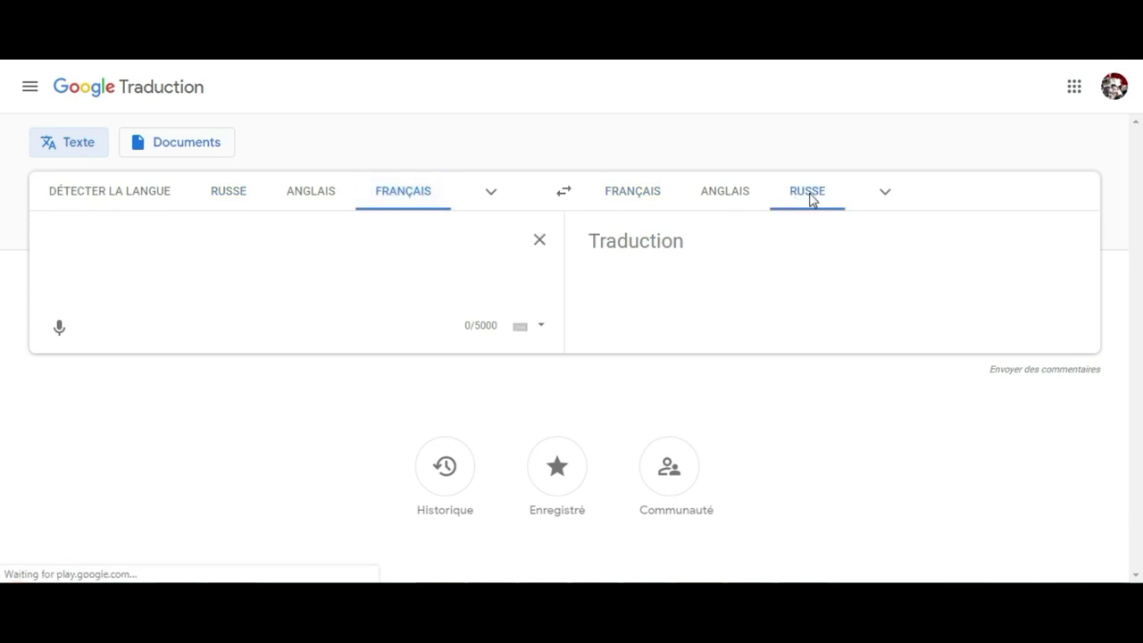
{"action": "left_click", "coordinate": [425, 243]}
{"action": "left_click", "coordinate": [389, 258]}
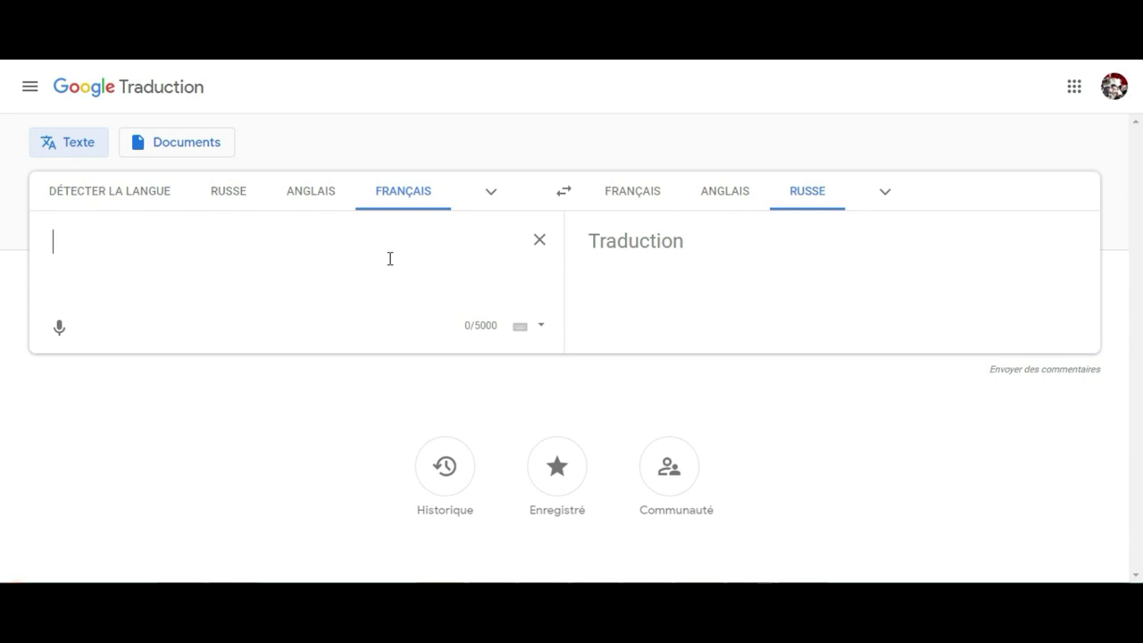
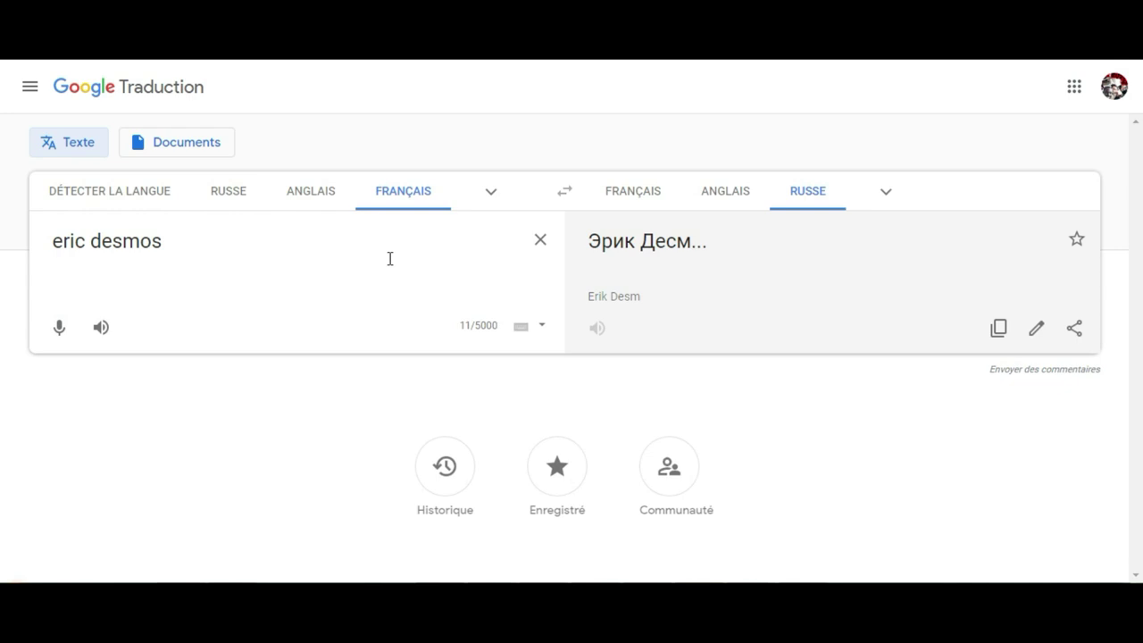
{"action": "left_click_drag", "start_coordinate": [724, 243], "coordinate": [585, 234]}
{"action": "left_click", "coordinate": [998, 374]}
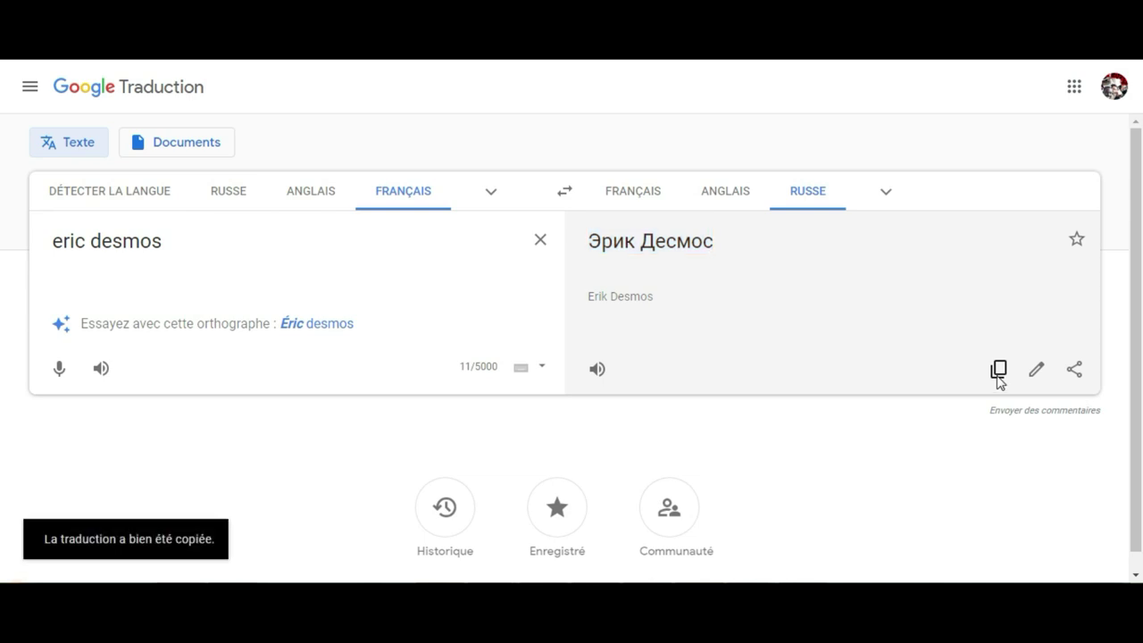
{"action": "key", "text": "ctrl+Tab"}
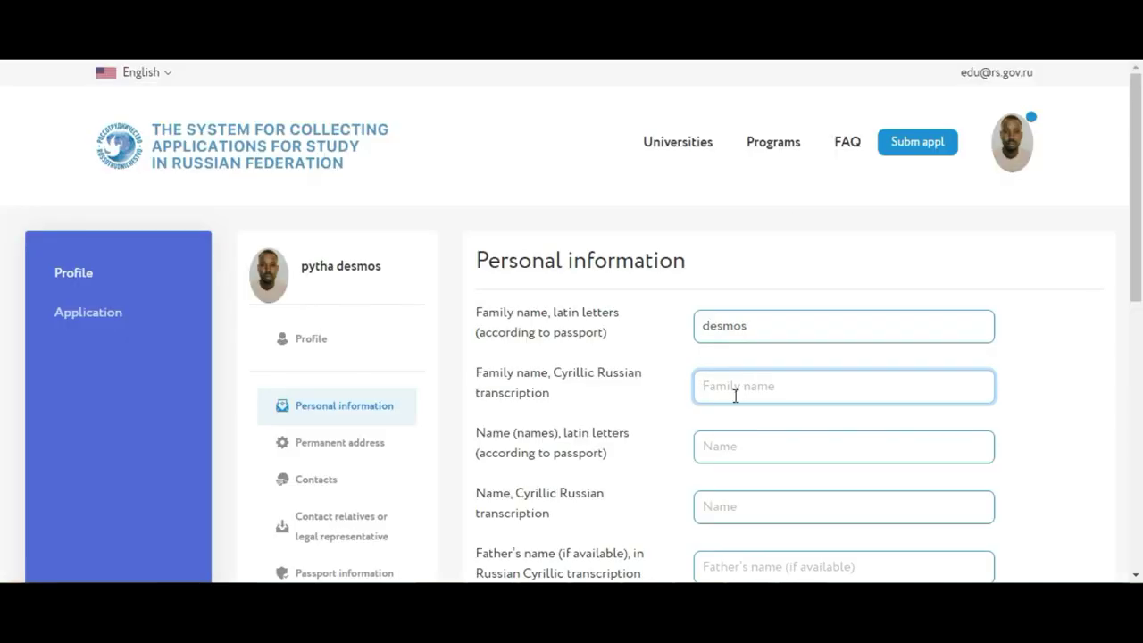
Paste the Cyrillic name into Family name and type the applicant's first name in Latin letters
{"action": "right_click", "coordinate": [735, 396]}
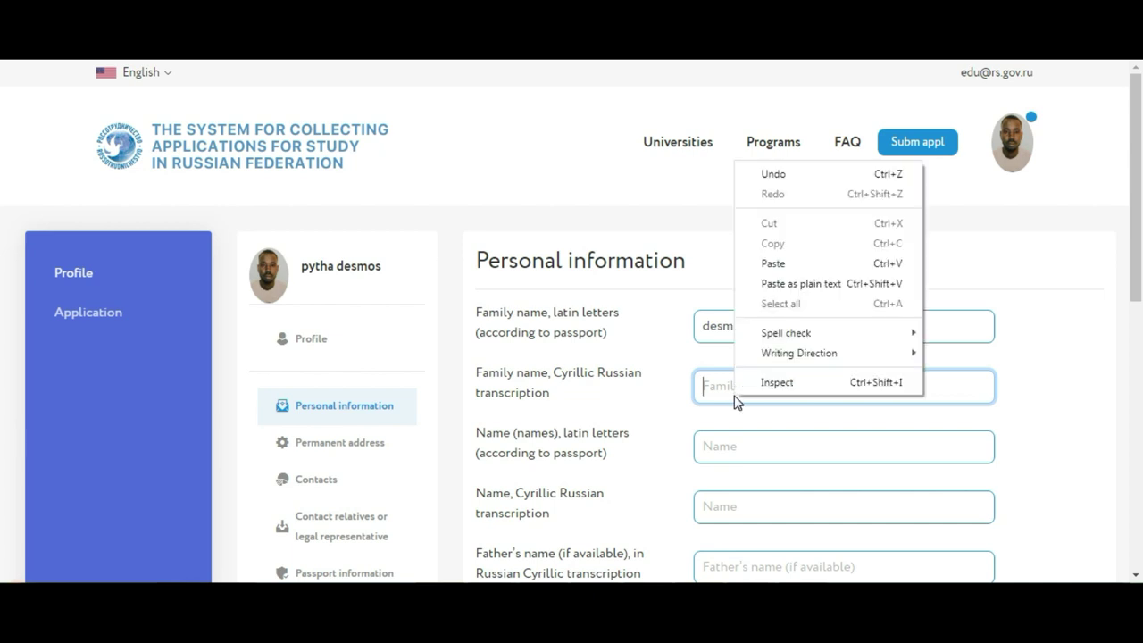
{"action": "left_click", "coordinate": [781, 265]}
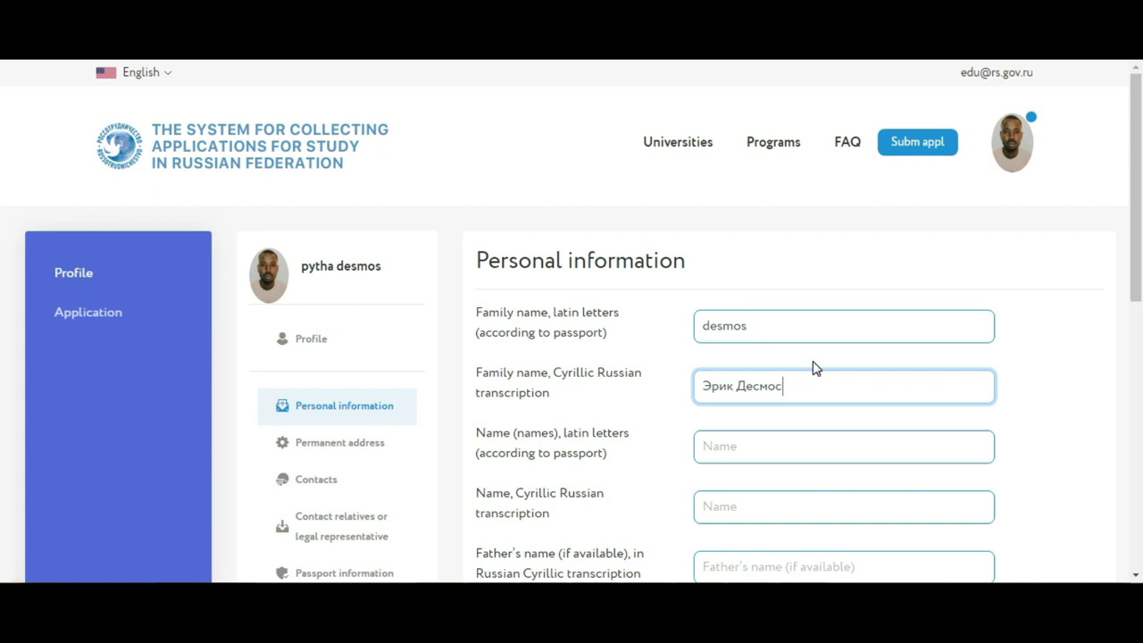
{"action": "left_click", "coordinate": [757, 447]}
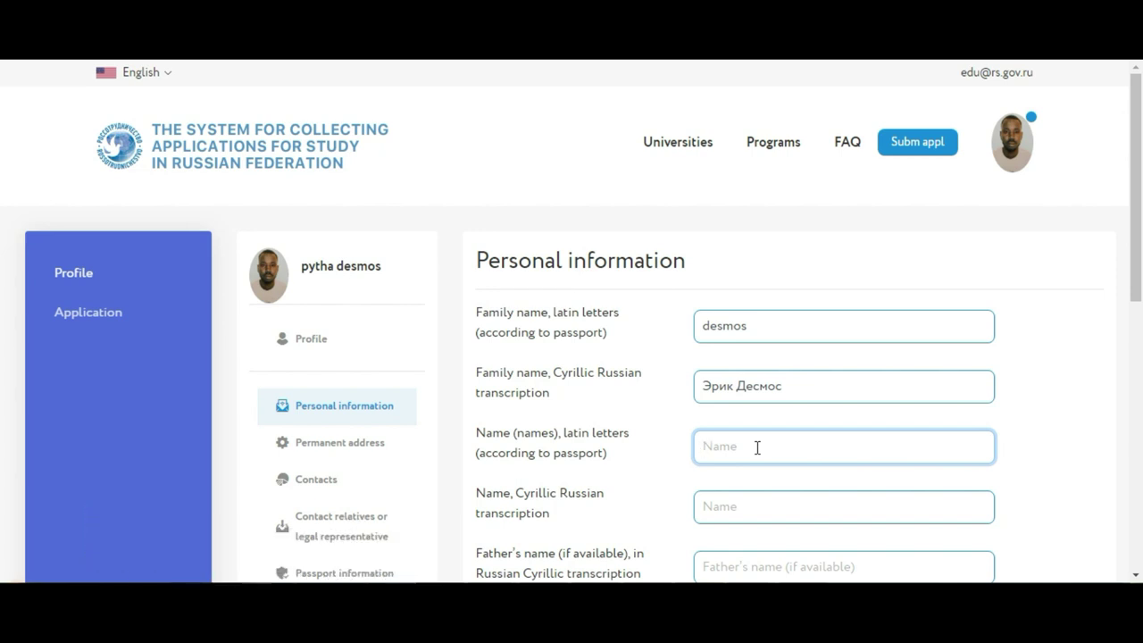
Trim the Cyrillic family name down to the surname only, then return to the translator
{"action": "left_click", "coordinate": [742, 512]}
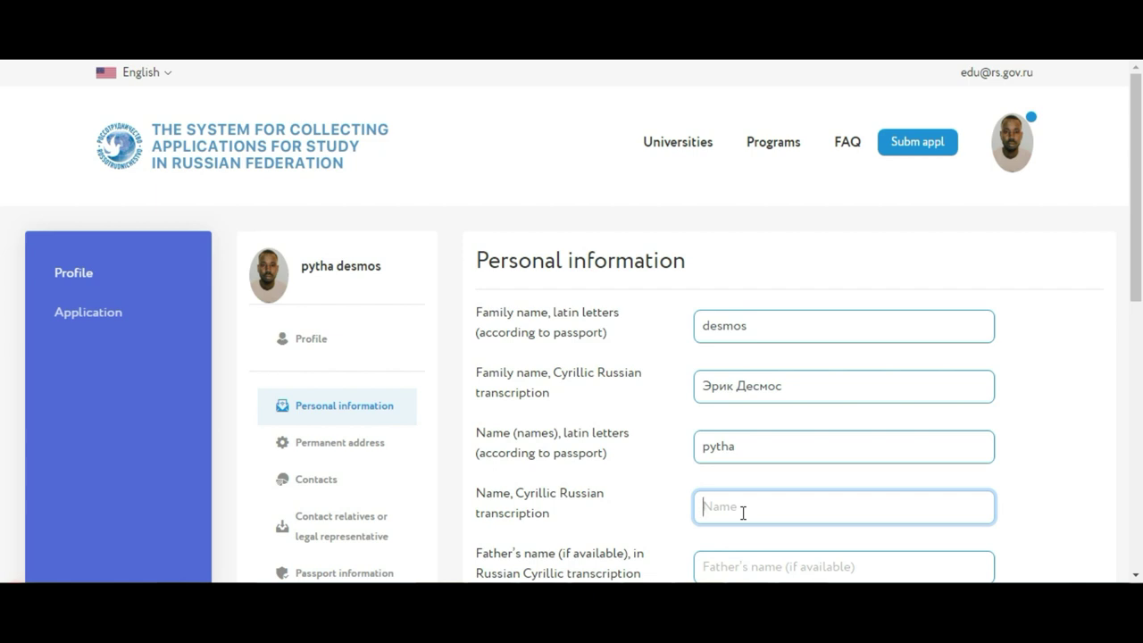
{"action": "left_click", "coordinate": [733, 383]}
{"action": "key", "text": "BackSpace"}
{"action": "key", "text": "BackSpace"}
{"action": "key", "text": "BackSpace"}
{"action": "key", "text": "BackSpace"}
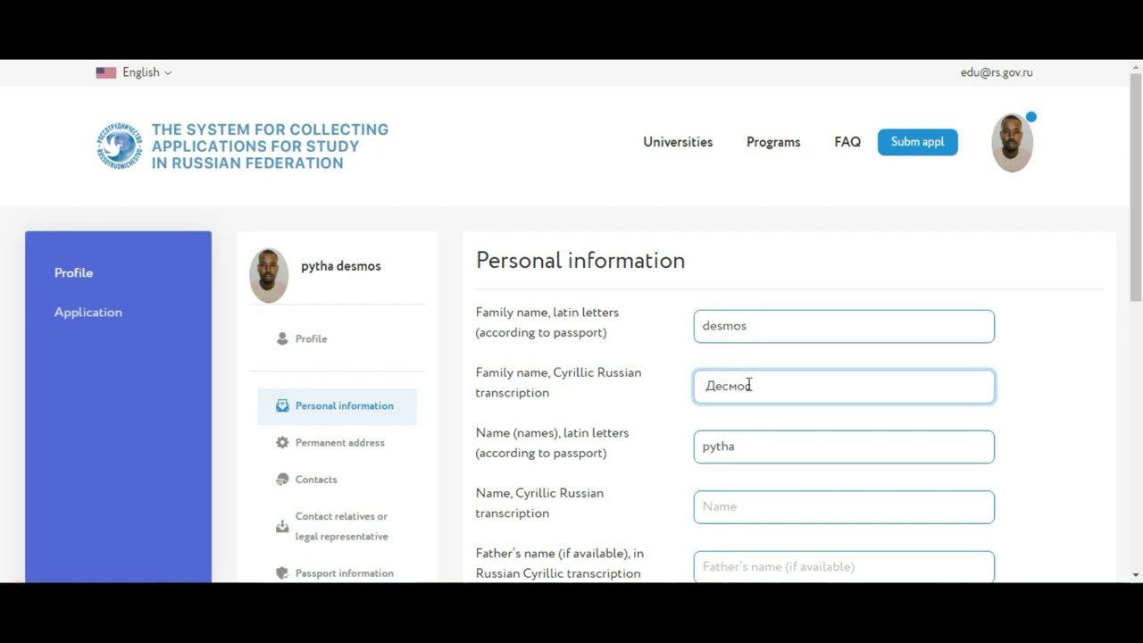
{"action": "left_click", "coordinate": [733, 506]}
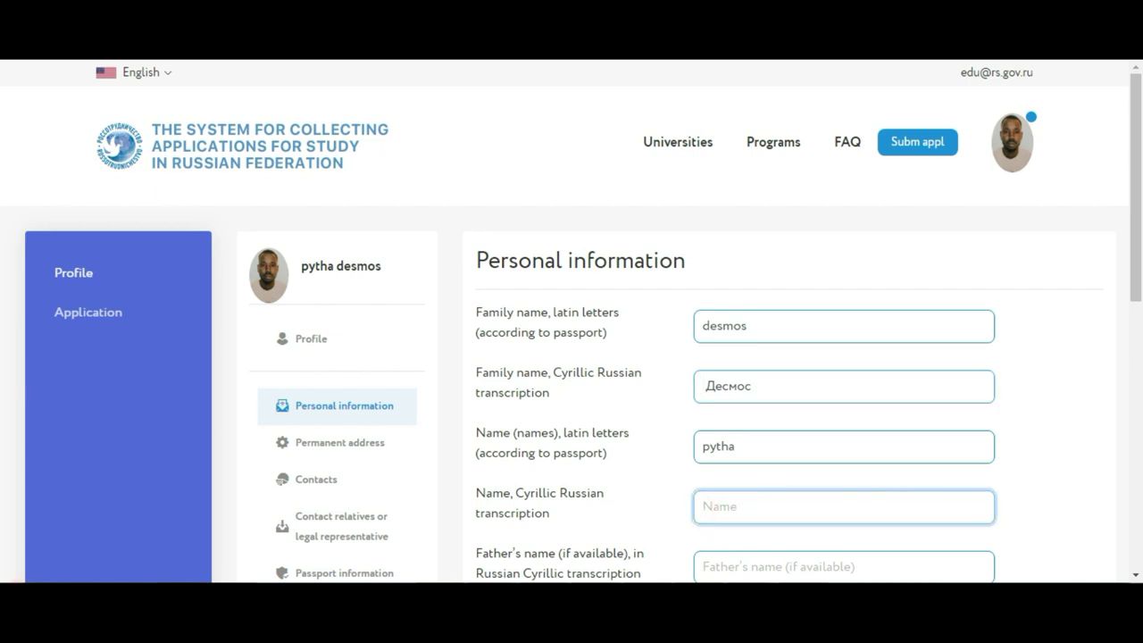
{"action": "key", "text": "alt+Tab"}
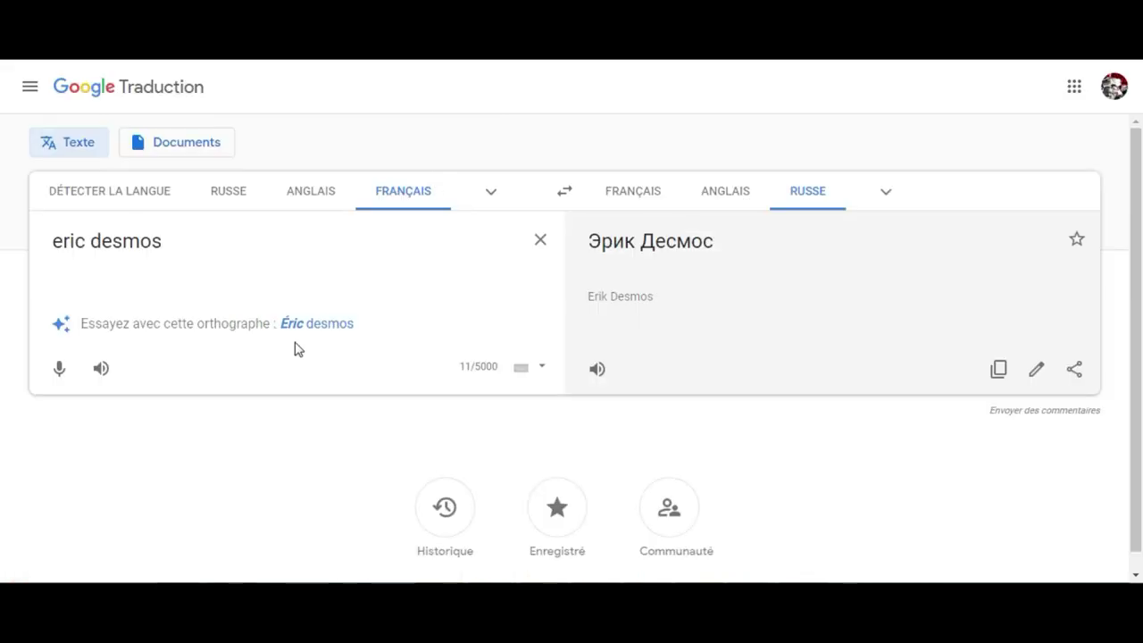
Translate the applicant's first name into Russian using the suggested spelling, and copy it
{"action": "left_click_drag", "start_coordinate": [253, 237], "coordinate": [33, 234]}
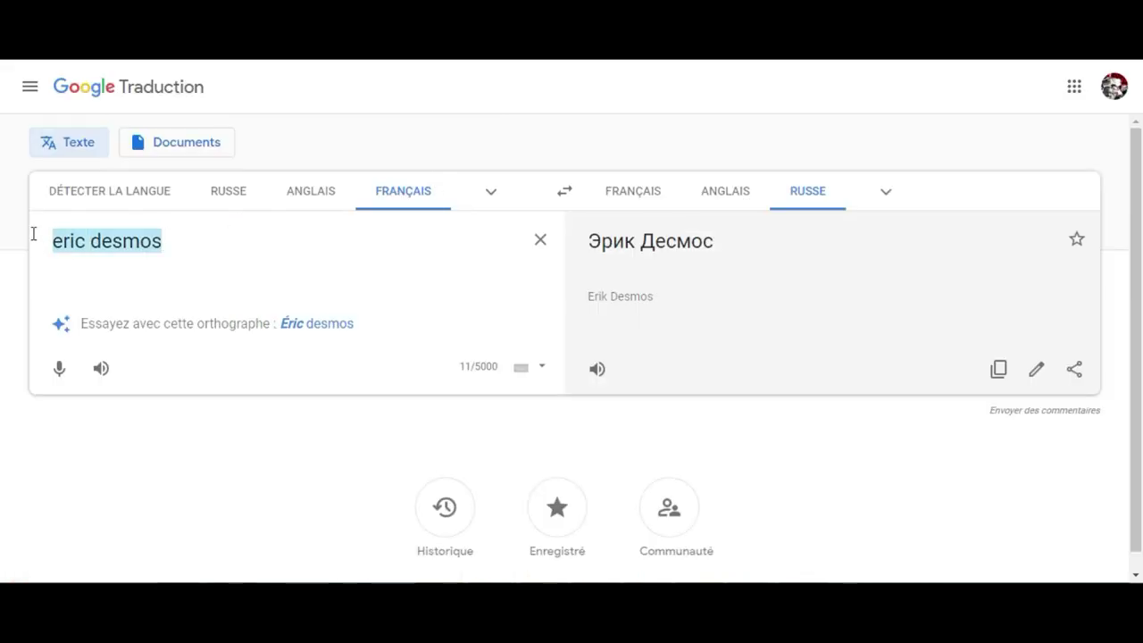
{"action": "type", "text": "pytha"}
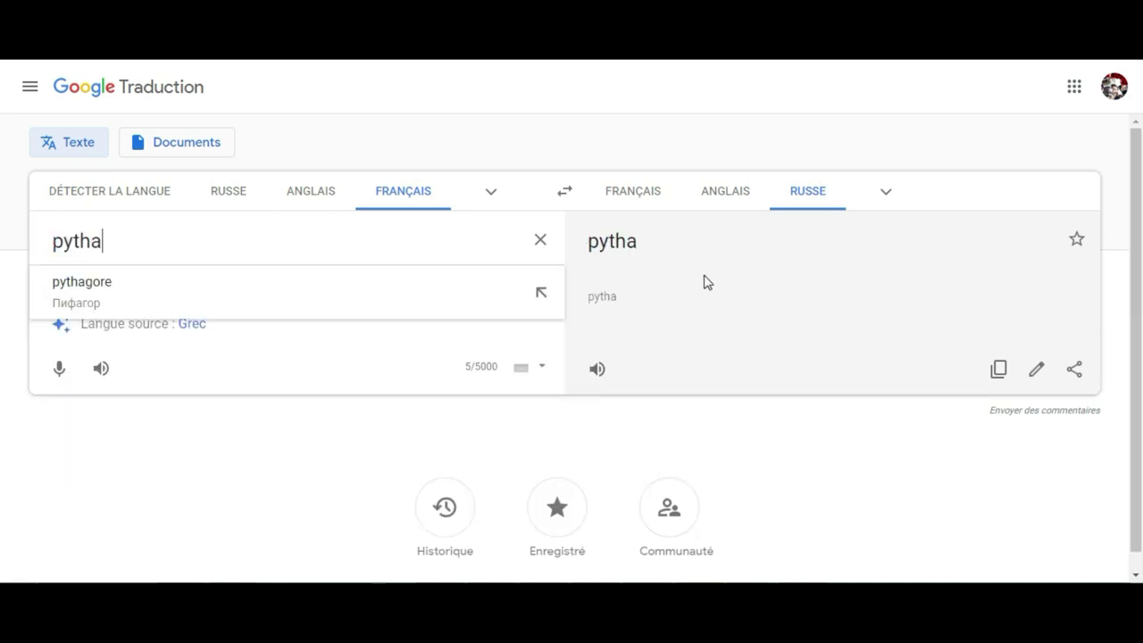
{"action": "left_click", "coordinate": [491, 242]}
{"action": "left_click", "coordinate": [393, 301]}
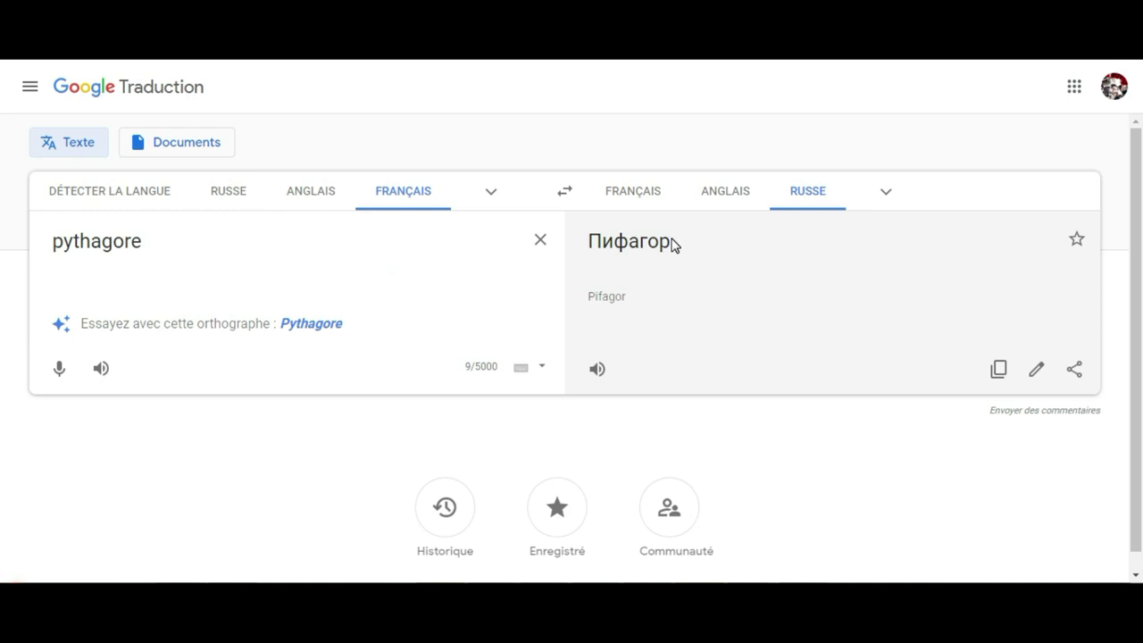
{"action": "left_click", "coordinate": [998, 369]}
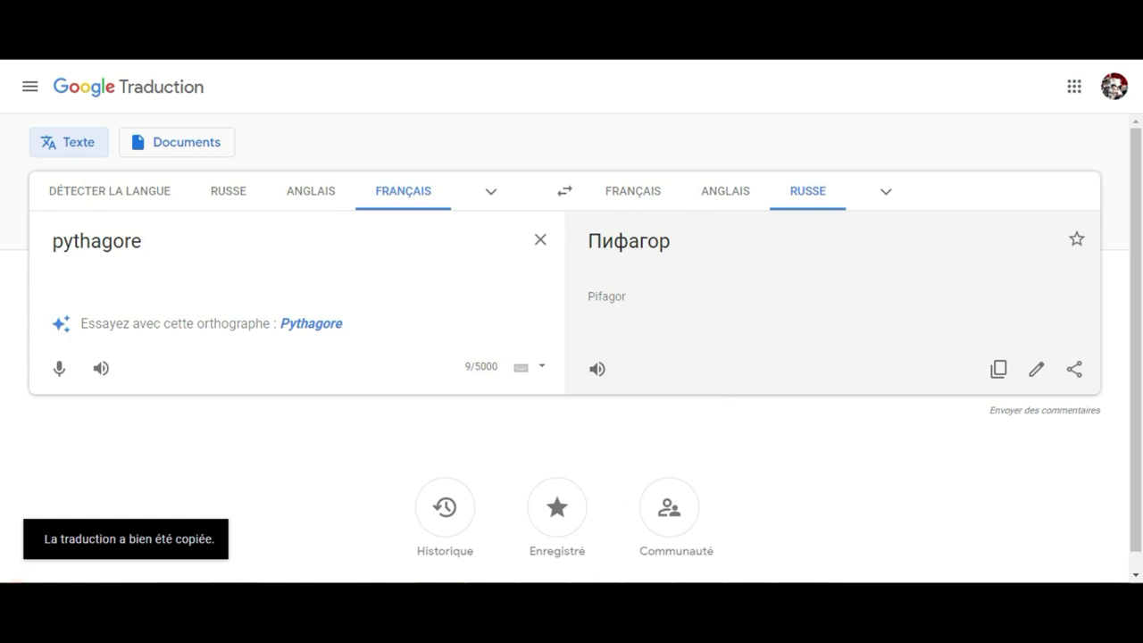
{"action": "key", "text": "alt+Tab"}
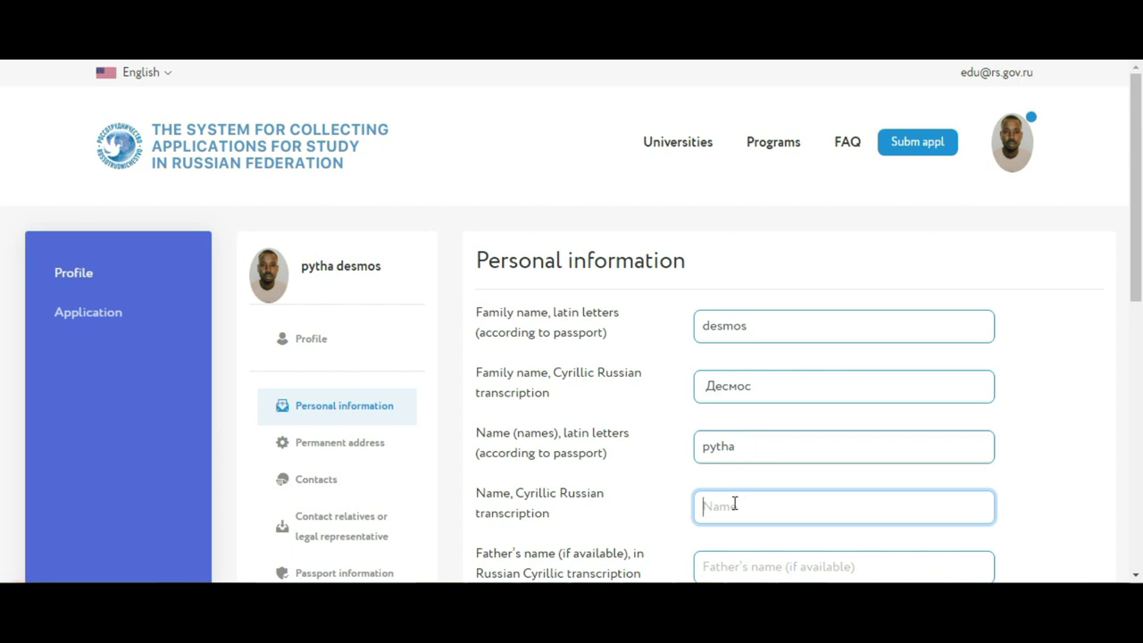
Paste and shorten the Cyrillic first name, then enter the father's name
{"action": "key", "text": "ctrl+v"}
{"action": "key", "text": "BackSpace"}
{"action": "key", "text": "BackSpace"}
{"action": "key", "text": "BackSpace"}
{"action": "left_click_drag", "start_coordinate": [1137, 161], "coordinate": [1137, 251]}
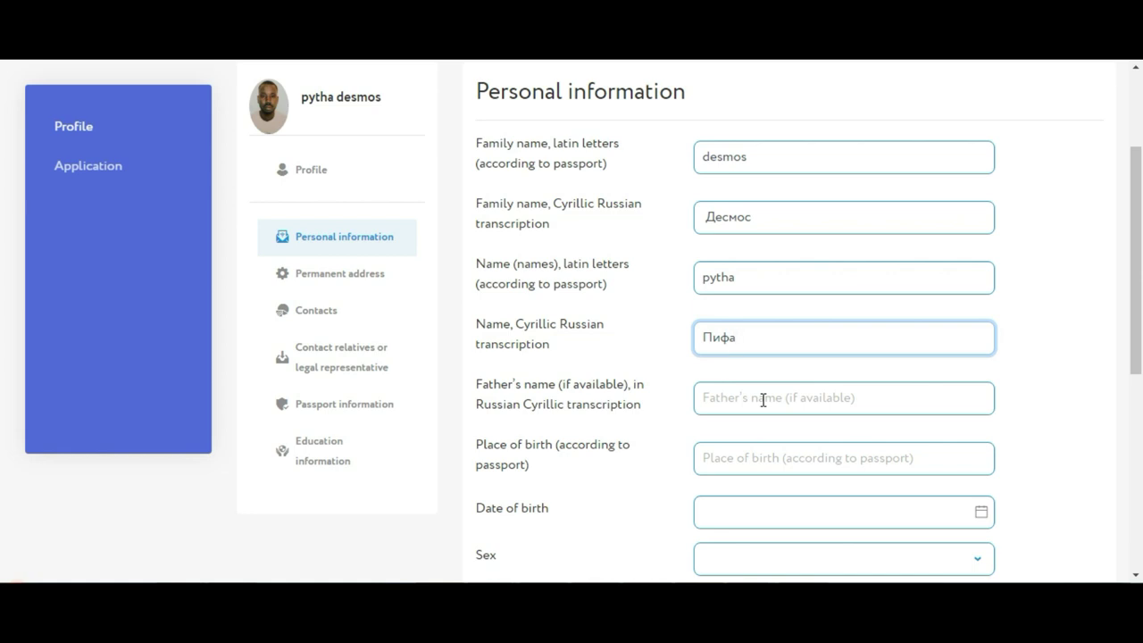
{"action": "left_click", "coordinate": [835, 402]}
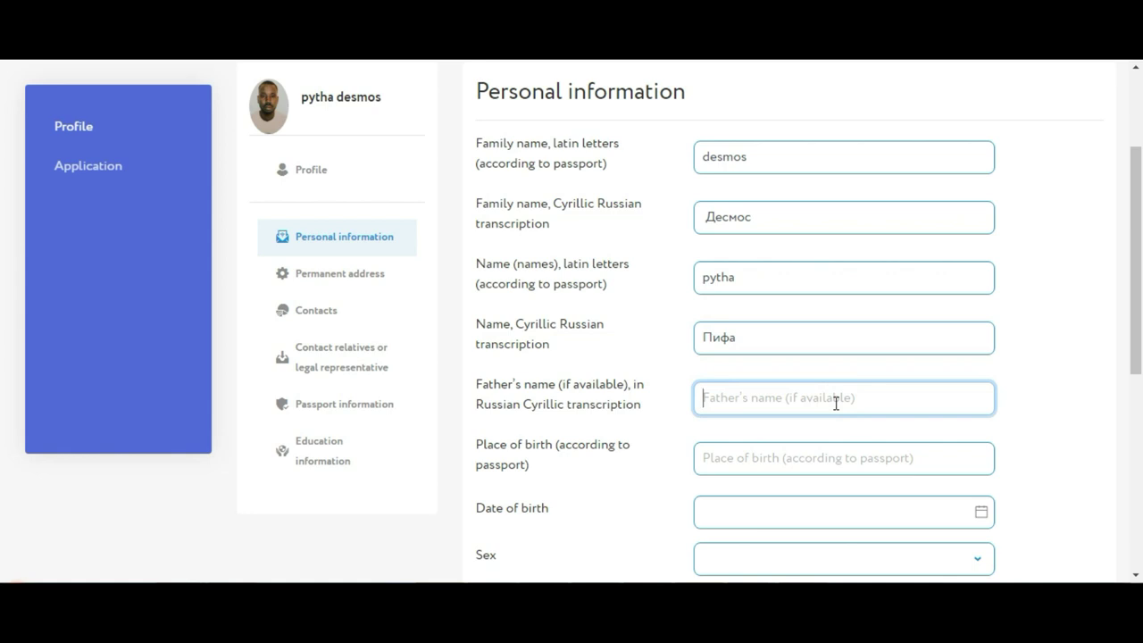
{"action": "type", "text": "fra"}
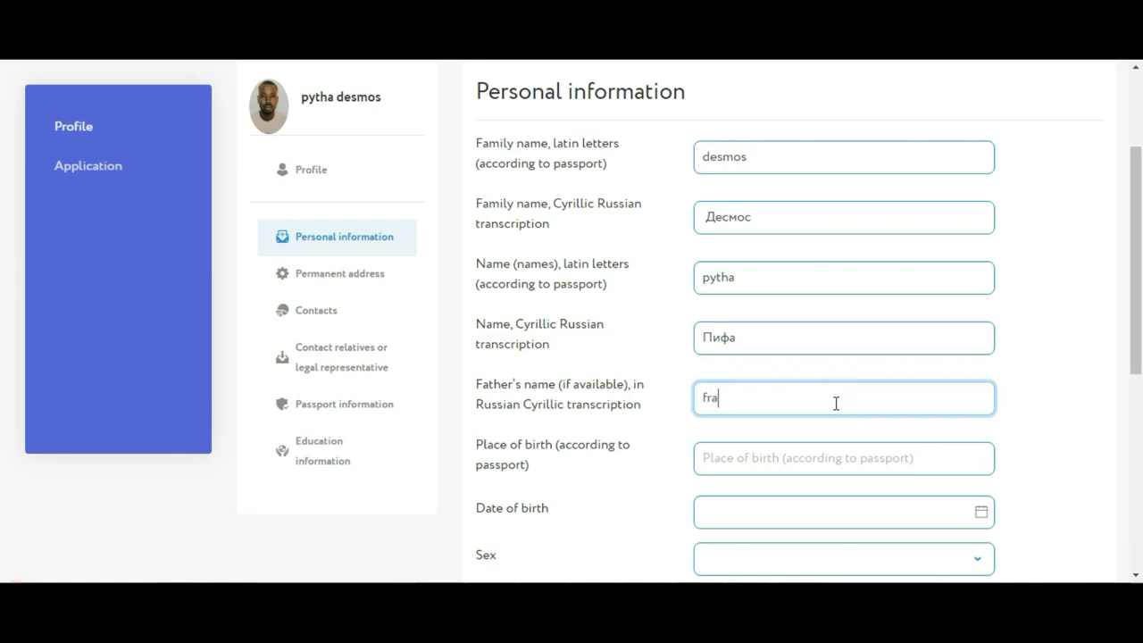
{"action": "type", "text": "nck"}
Enter the applicant's place of birth
{"action": "left_click", "coordinate": [1136, 192]}
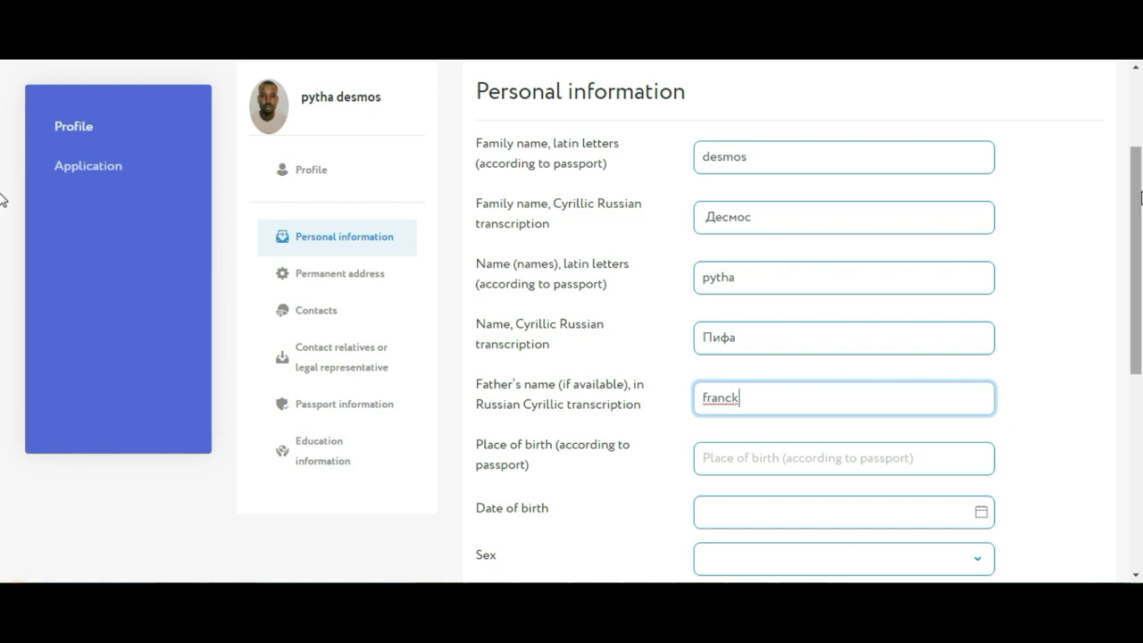
{"action": "left_click_drag", "start_coordinate": [1135, 192], "coordinate": [1136, 249]}
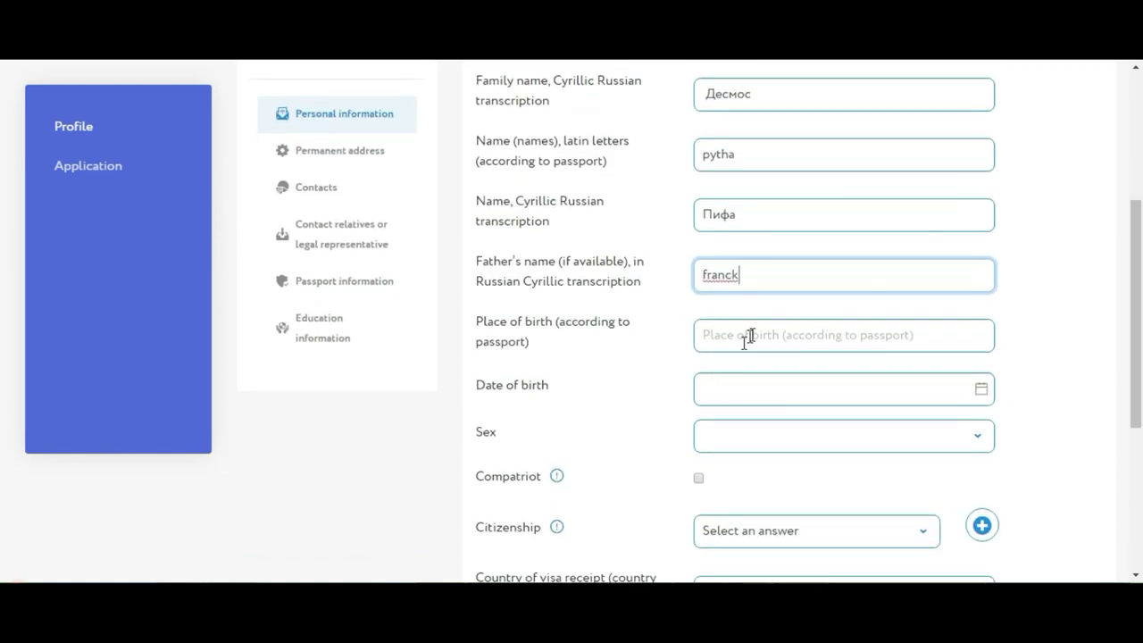
{"action": "left_click", "coordinate": [751, 333]}
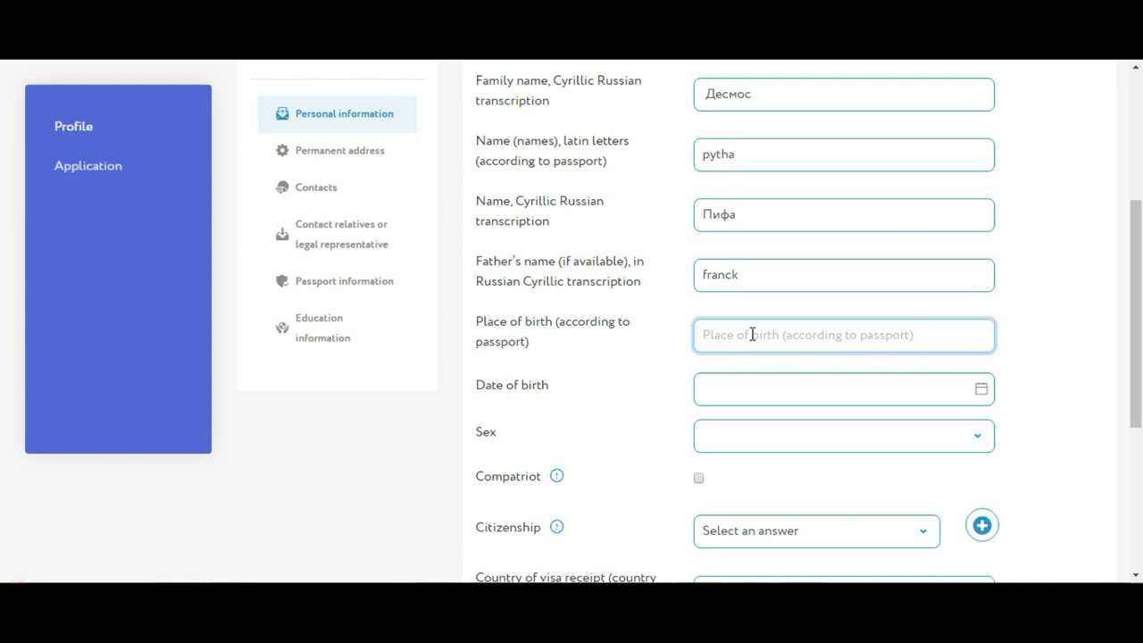
{"action": "type", "text": "b"}
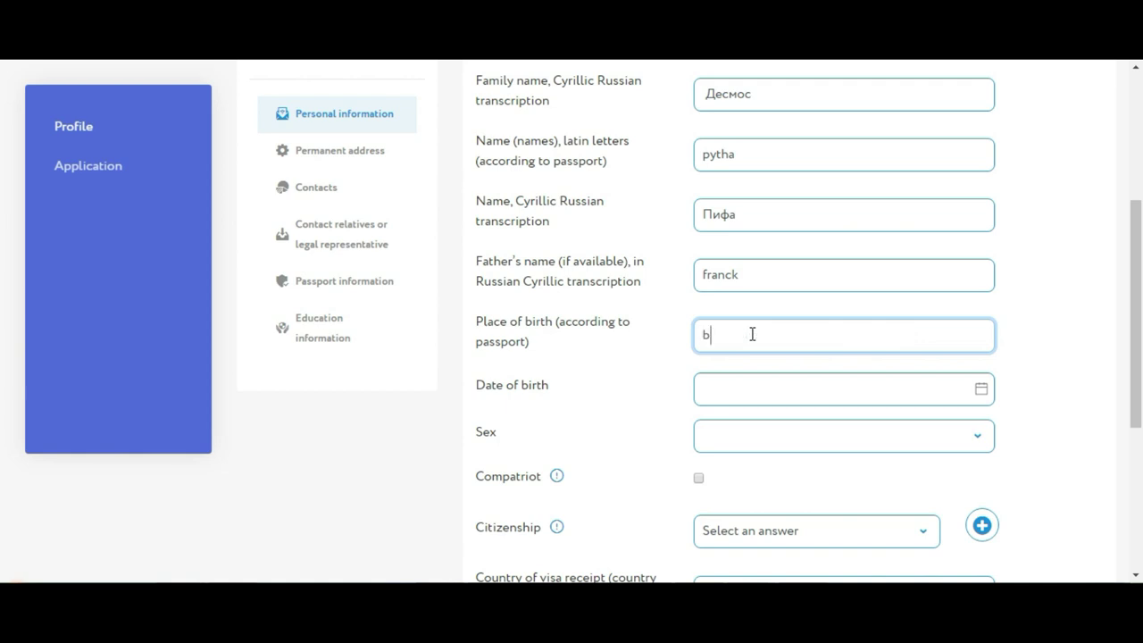
{"action": "type", "text": "assam"}
{"action": "left_click", "coordinate": [752, 389]}
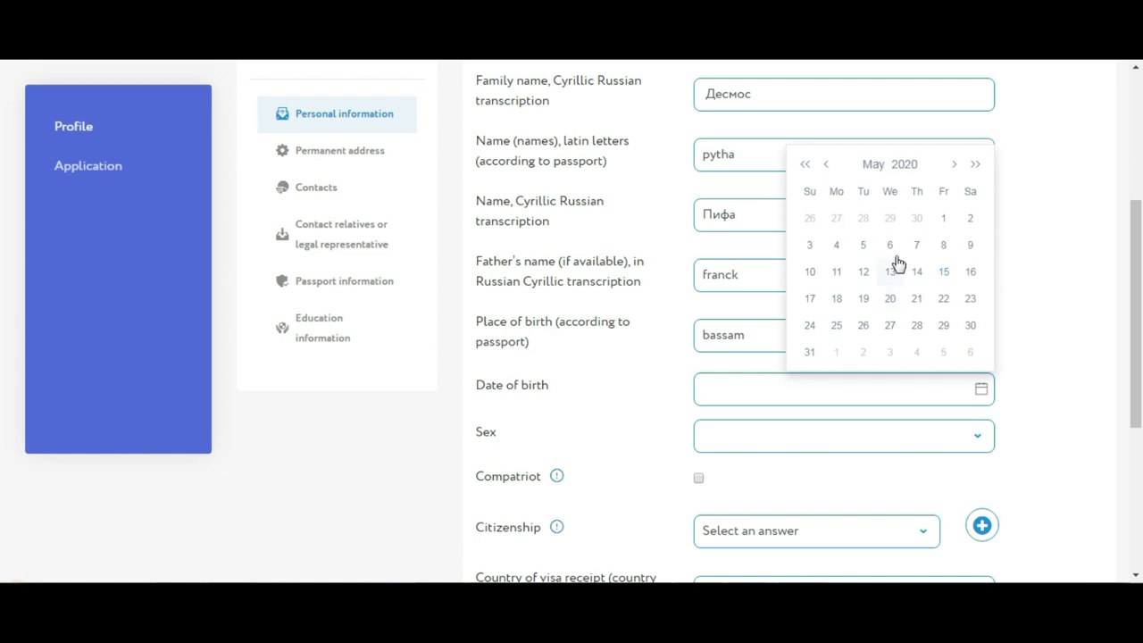
{"action": "left_click", "coordinate": [876, 163]}
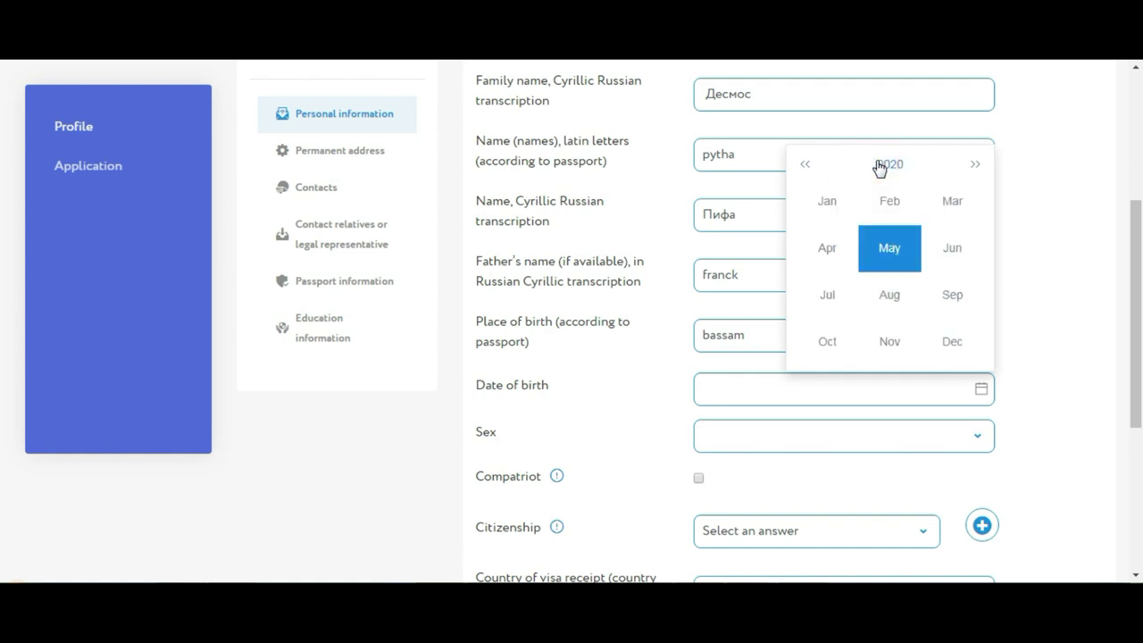
{"action": "left_click", "coordinate": [805, 164]}
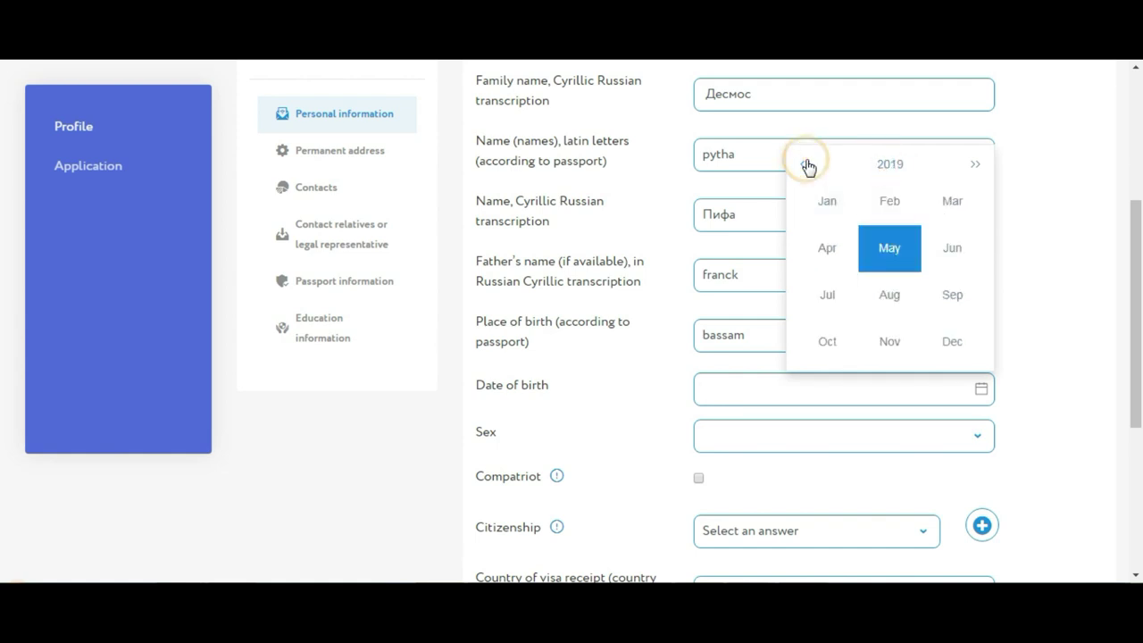
{"action": "left_click", "coordinate": [876, 164]}
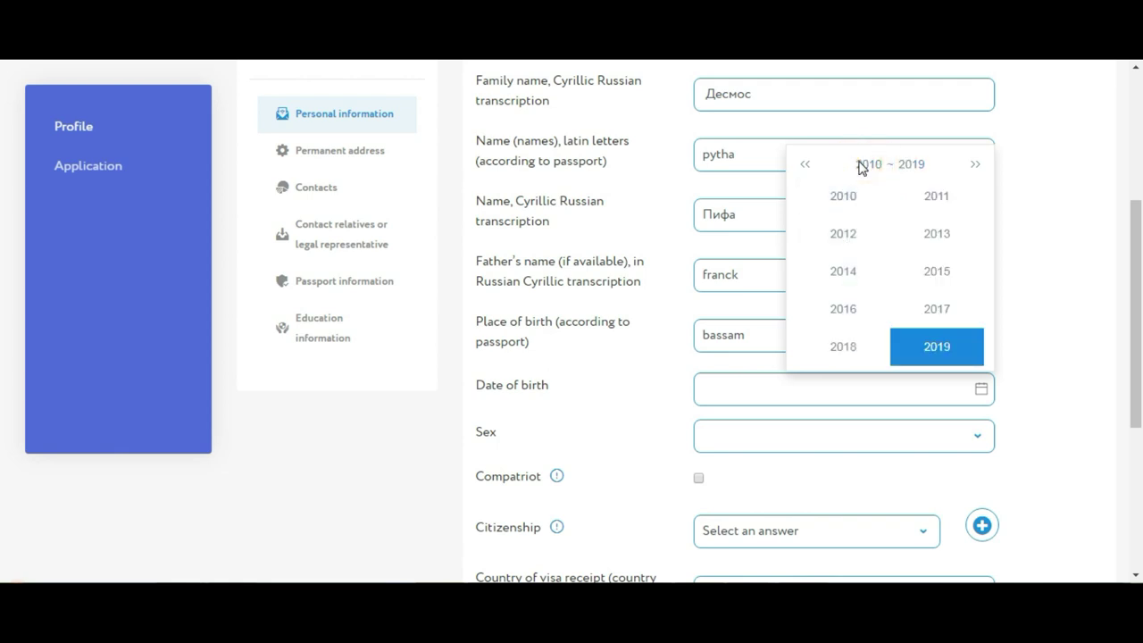
{"action": "left_click", "coordinate": [806, 165]}
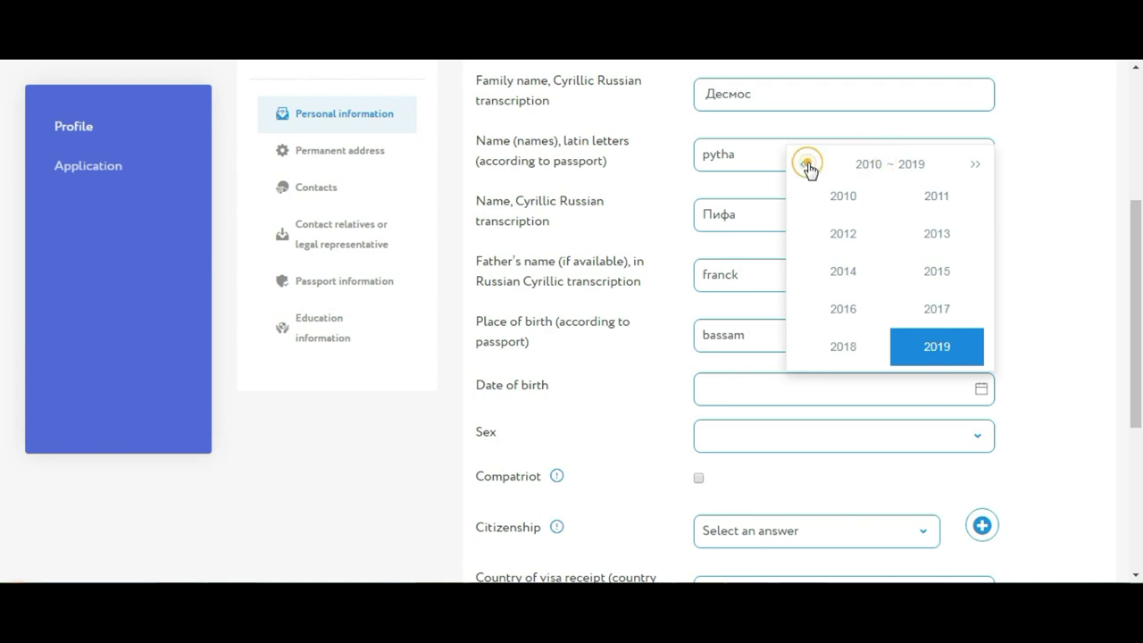
{"action": "left_click", "coordinate": [808, 167]}
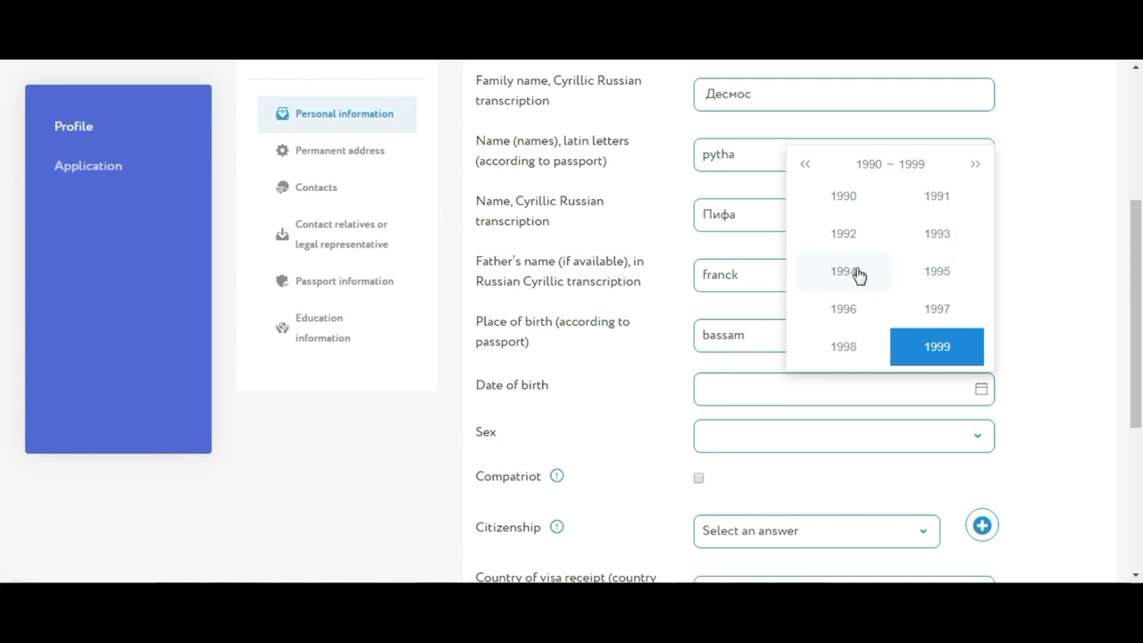
{"action": "left_click", "coordinate": [852, 237]}
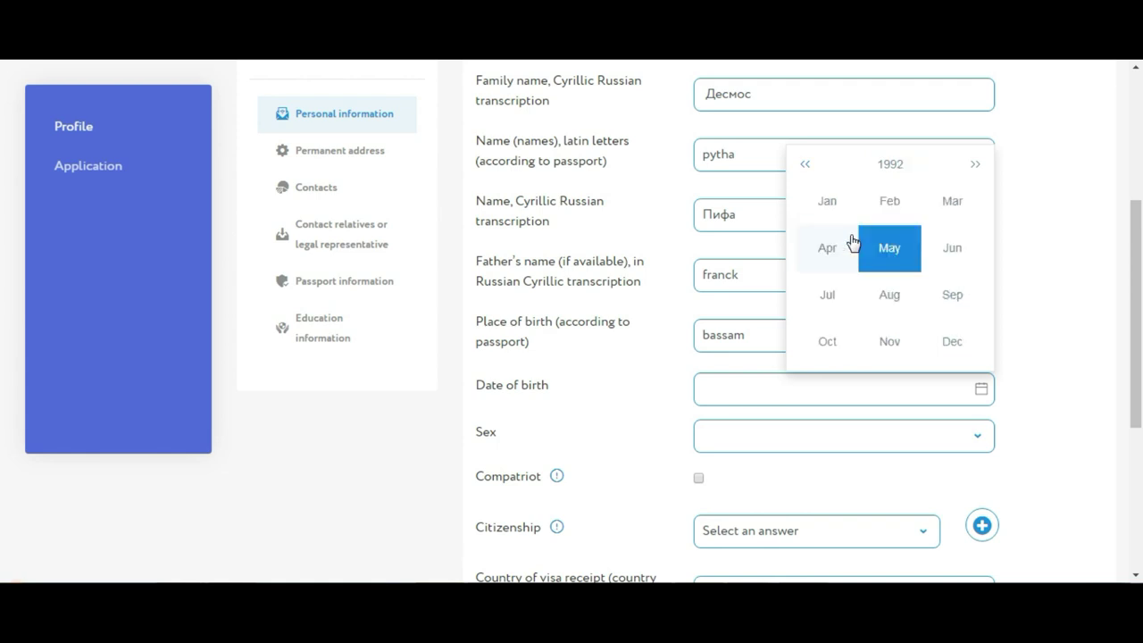
{"action": "left_click", "coordinate": [892, 203]}
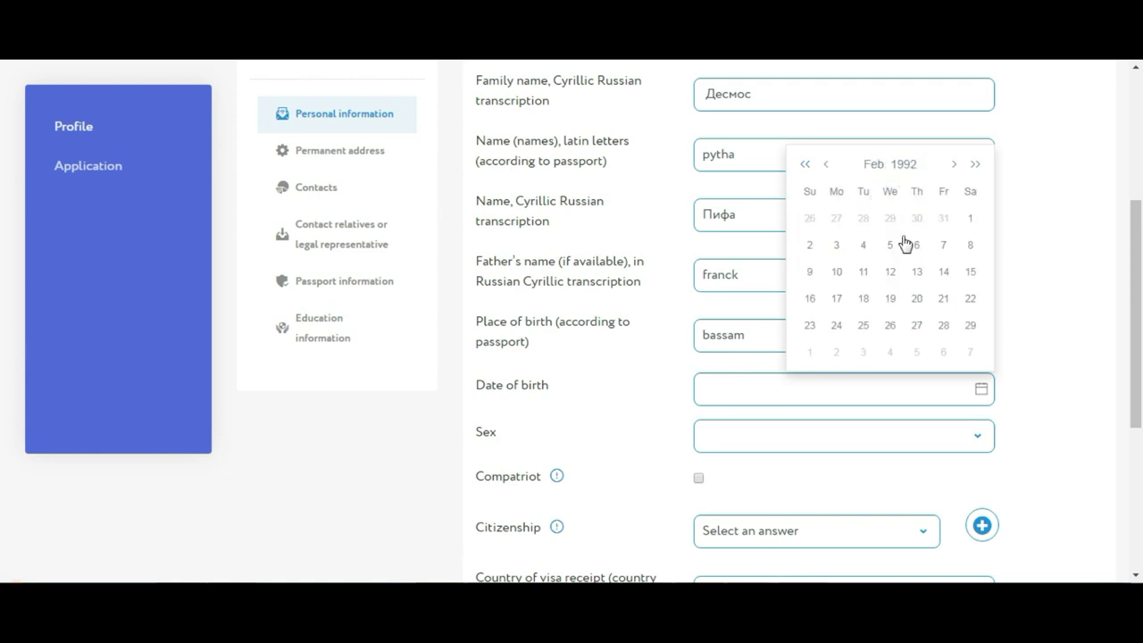
{"action": "left_click", "coordinate": [893, 273]}
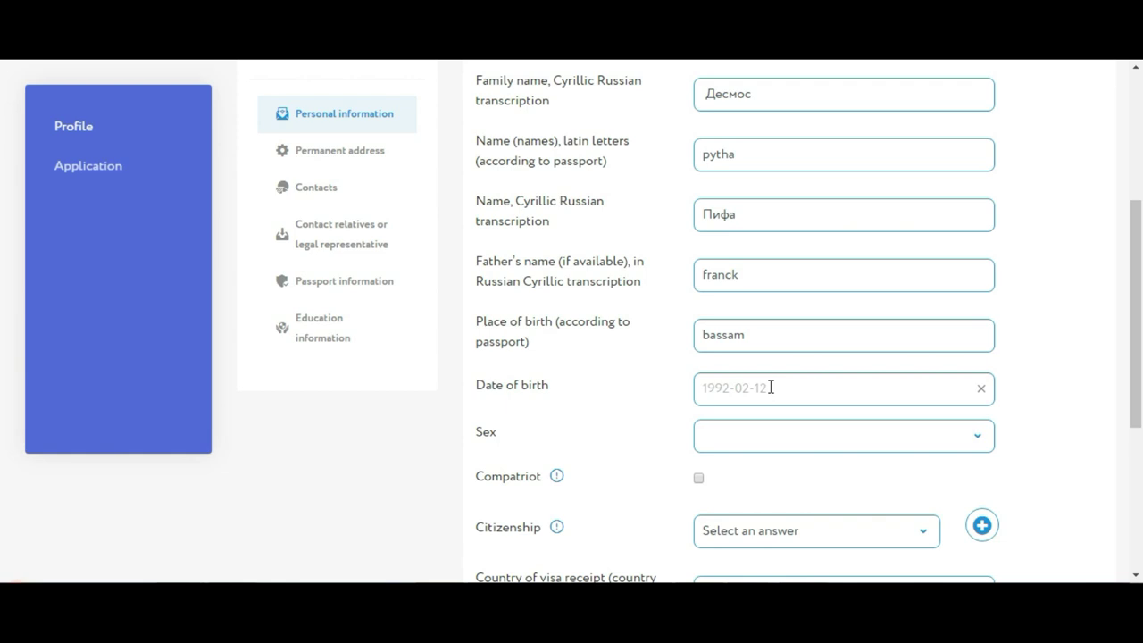
Set the sex to Male
{"action": "left_click_drag", "start_coordinate": [771, 386], "coordinate": [769, 387]}
{"action": "left_click", "coordinate": [770, 444]}
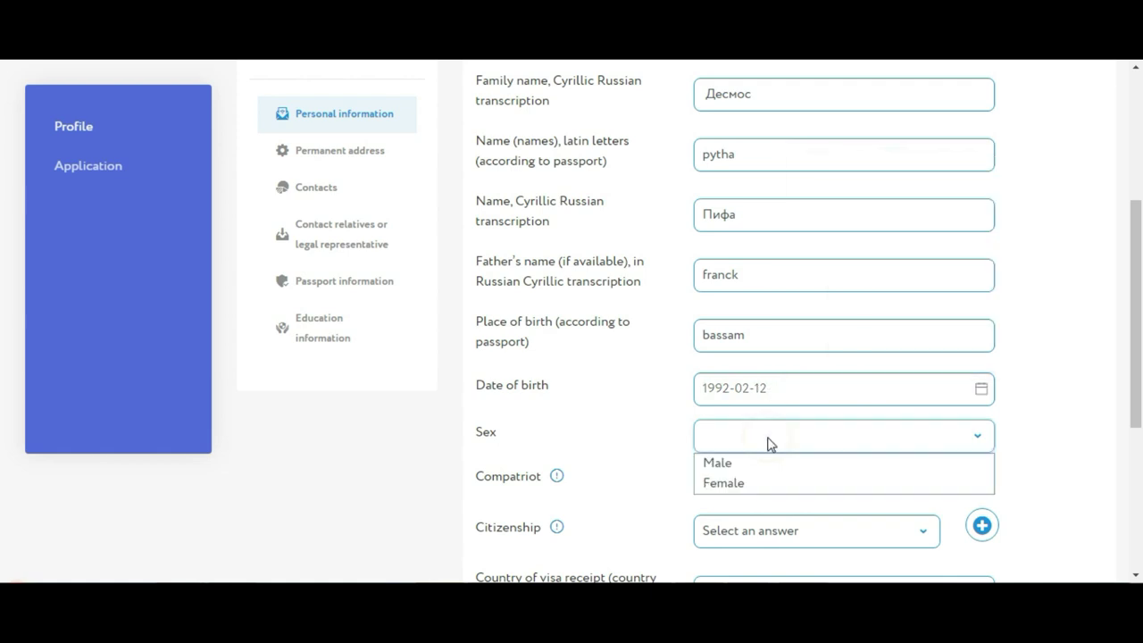
{"action": "left_click", "coordinate": [754, 464]}
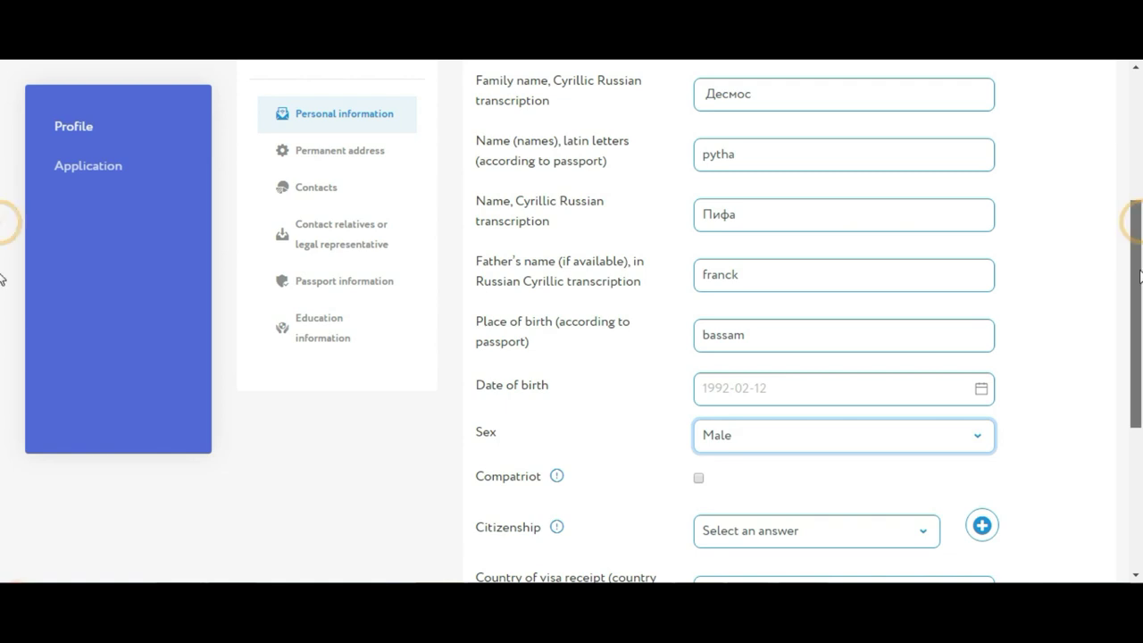
Set the citizenship to Côte d'Ivoire
{"action": "scroll", "coordinate": [811, 286], "scroll_direction": "down", "scroll_amount": 2}
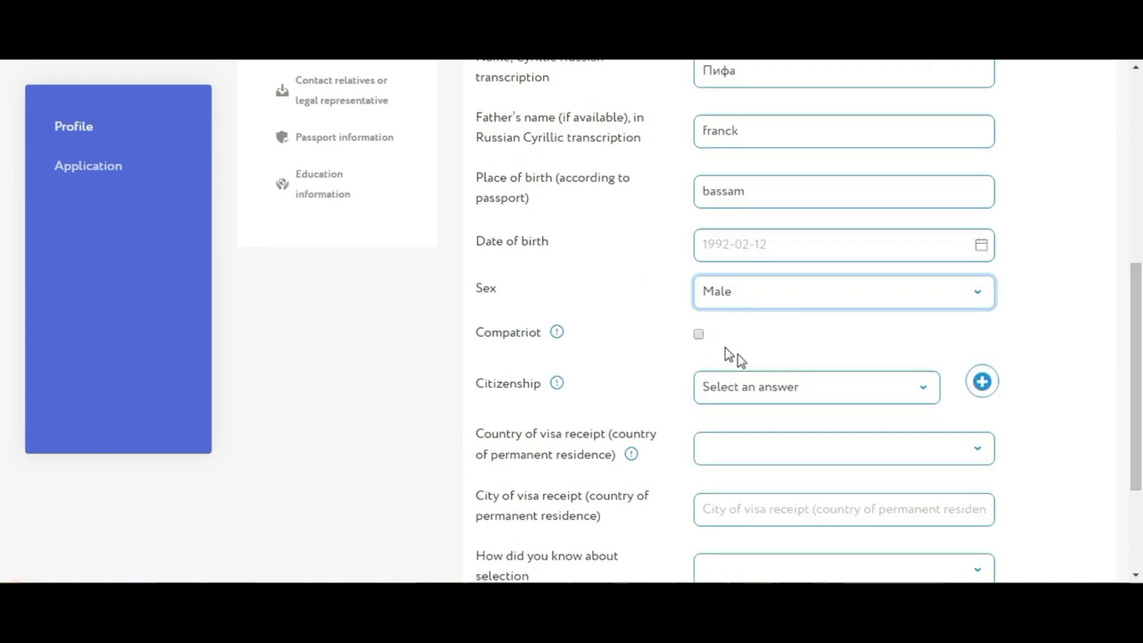
{"action": "left_click", "coordinate": [770, 389]}
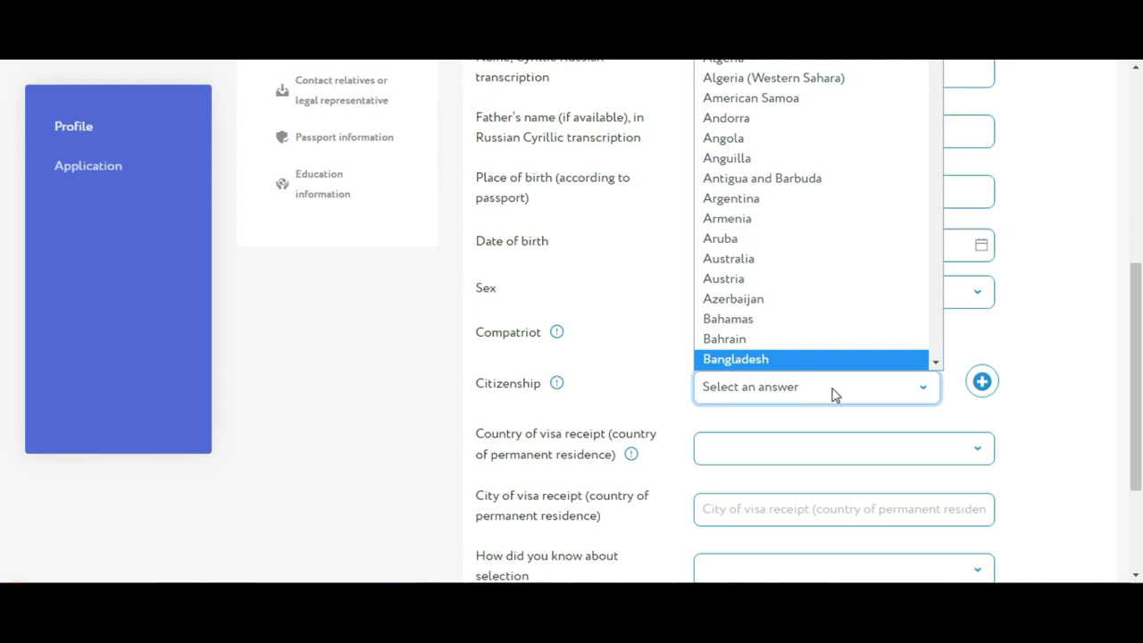
{"action": "type", "text": "co"}
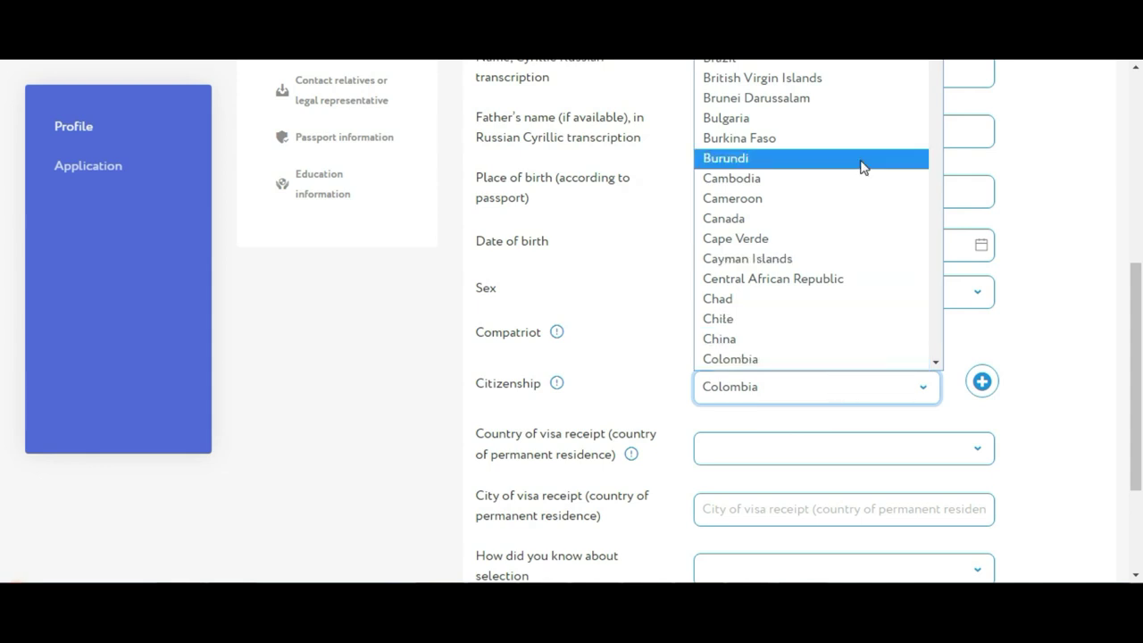
{"action": "left_click", "coordinate": [935, 361]}
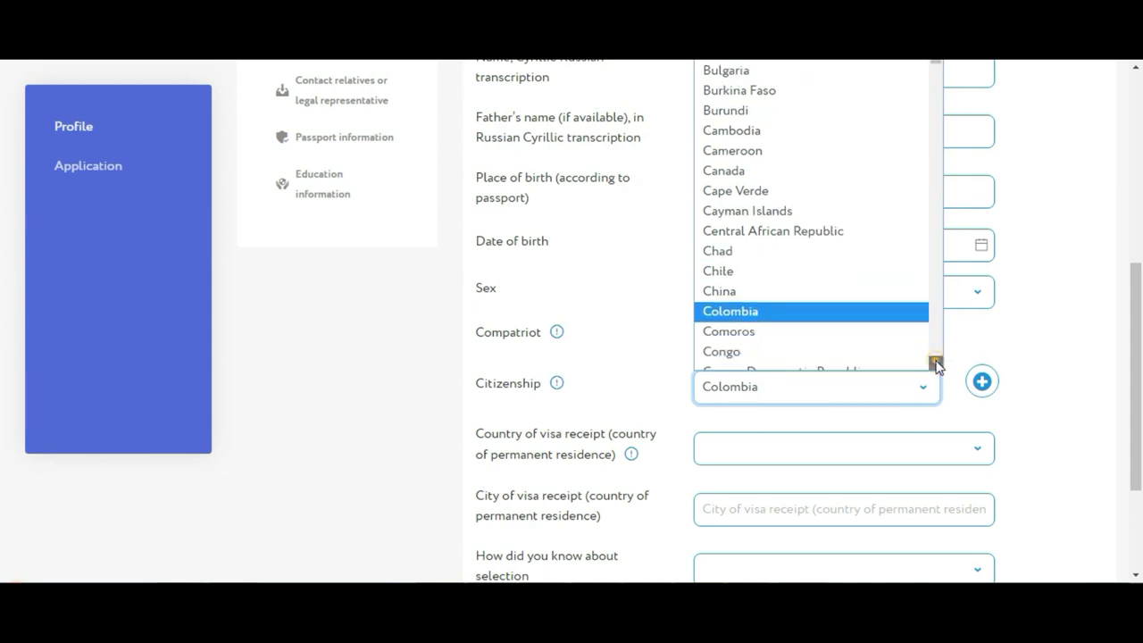
{"action": "left_click", "coordinate": [935, 361]}
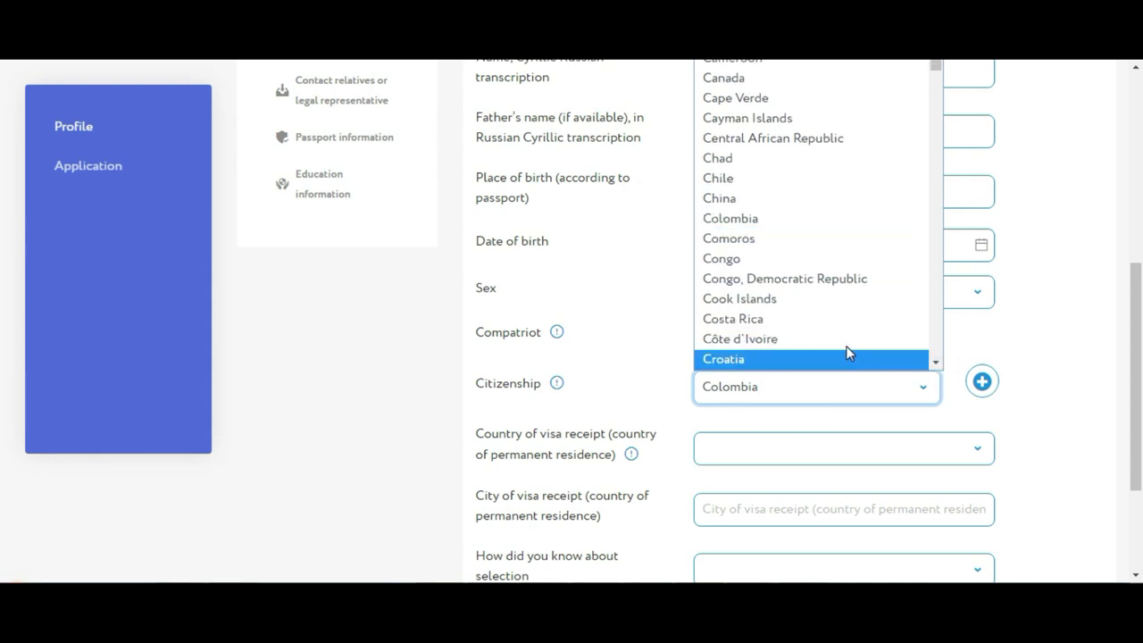
{"action": "left_click", "coordinate": [846, 340]}
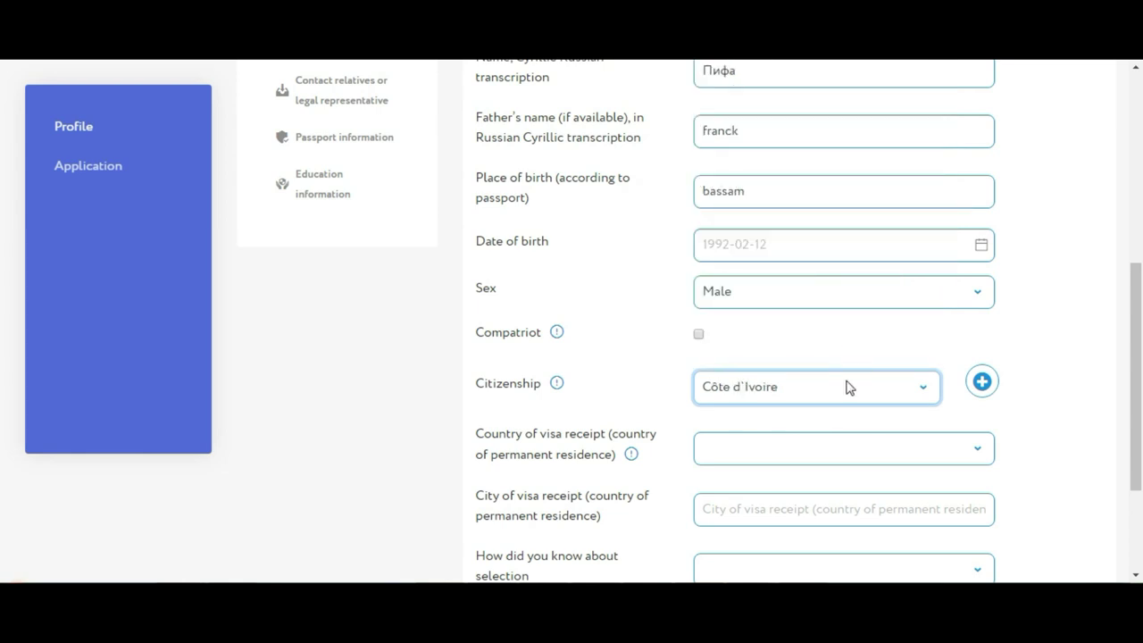
Set the country of visa receipt to Côte d'Ivoire
{"action": "scroll", "coordinate": [1137, 304], "scroll_direction": "down", "scroll_amount": 2}
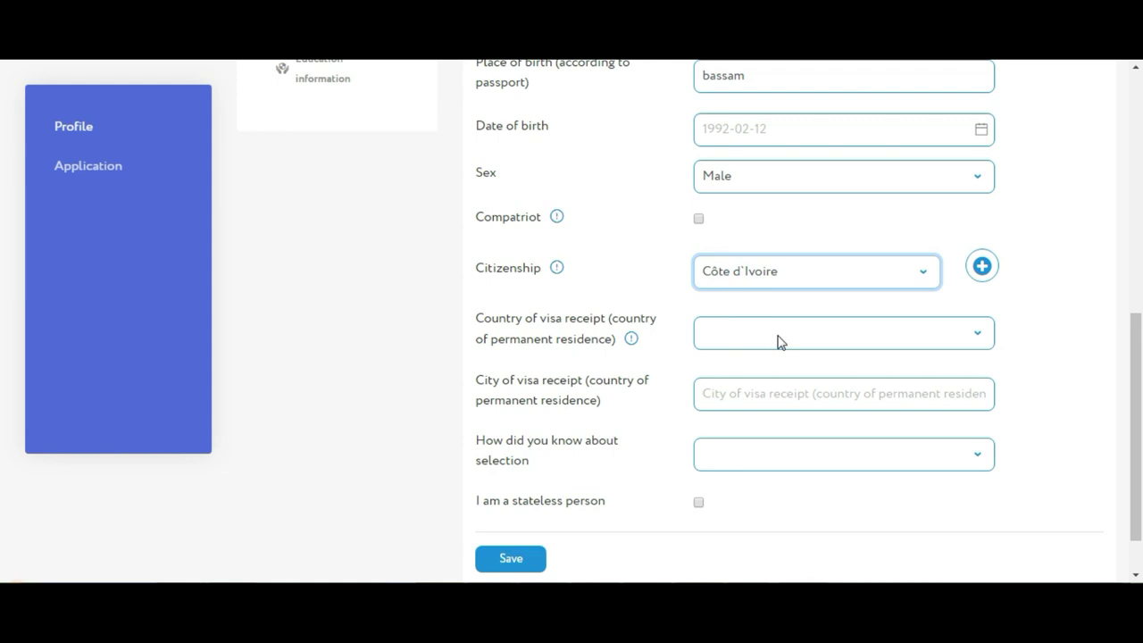
{"action": "left_click", "coordinate": [777, 339]}
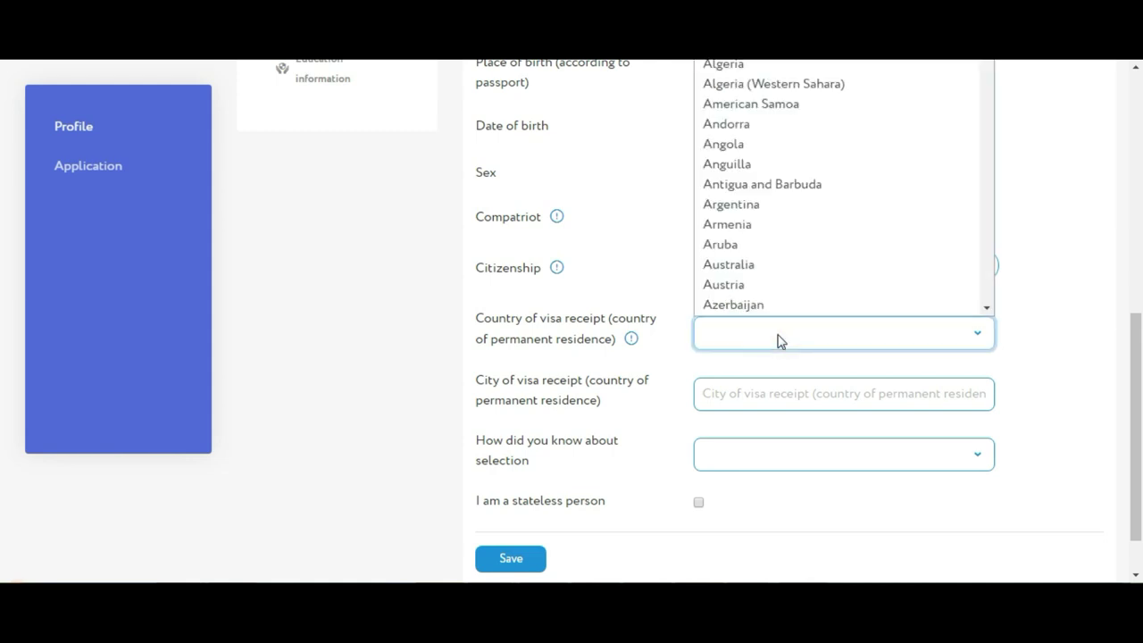
{"action": "type", "text": "col"}
{"action": "left_click", "coordinate": [777, 338]}
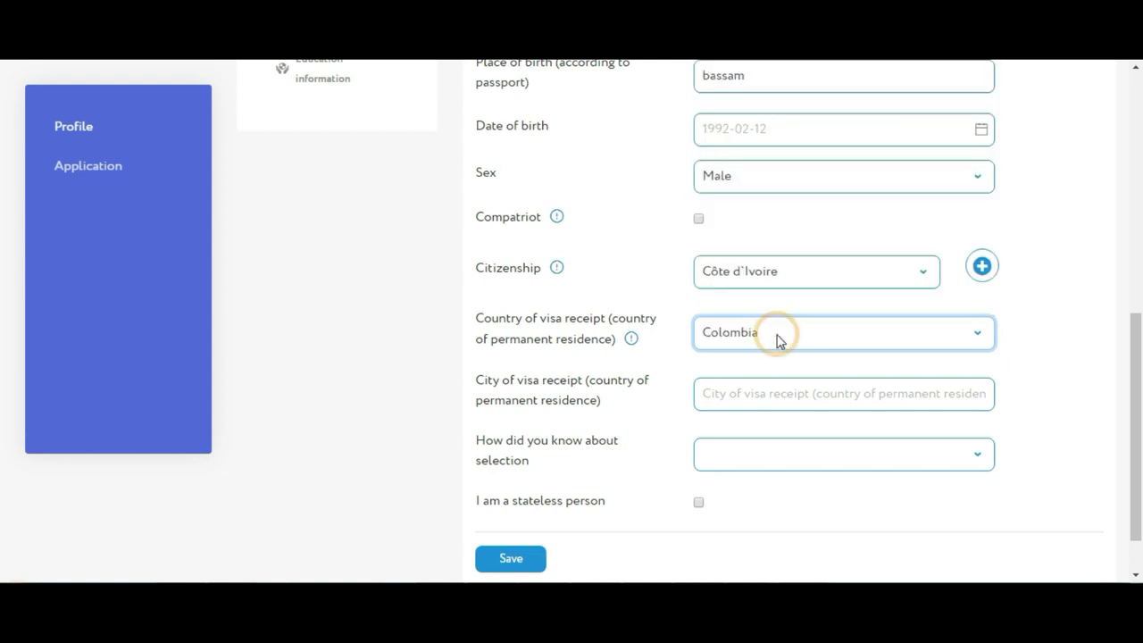
{"action": "left_click", "coordinate": [777, 338]}
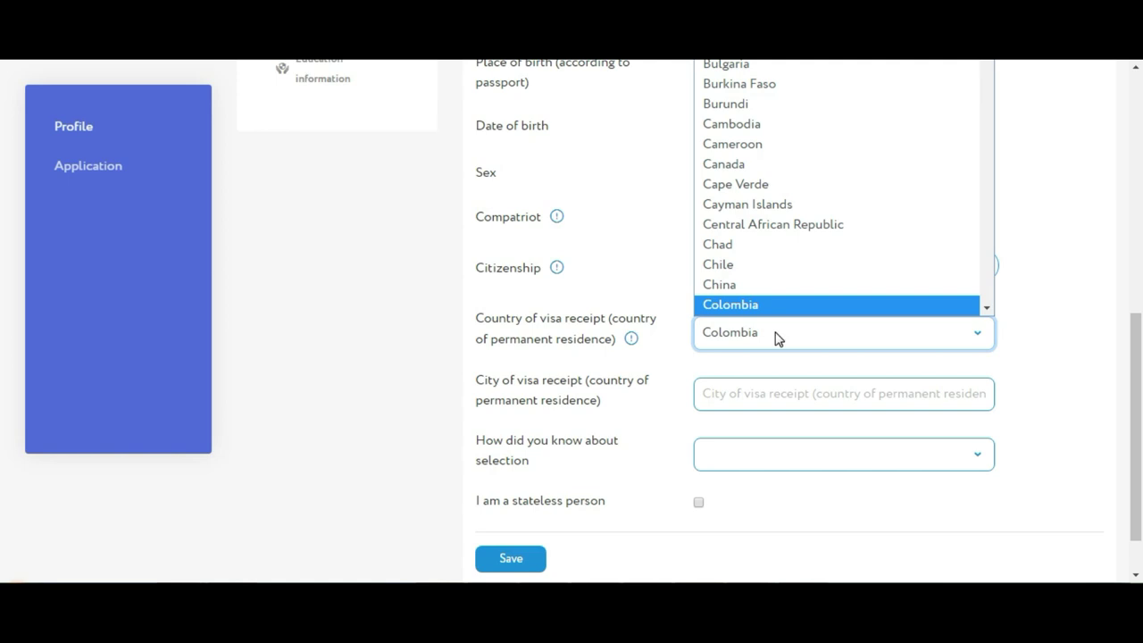
{"action": "left_click", "coordinate": [986, 307]}
{"action": "left_click", "coordinate": [985, 308]}
{"action": "left_click", "coordinate": [839, 271]}
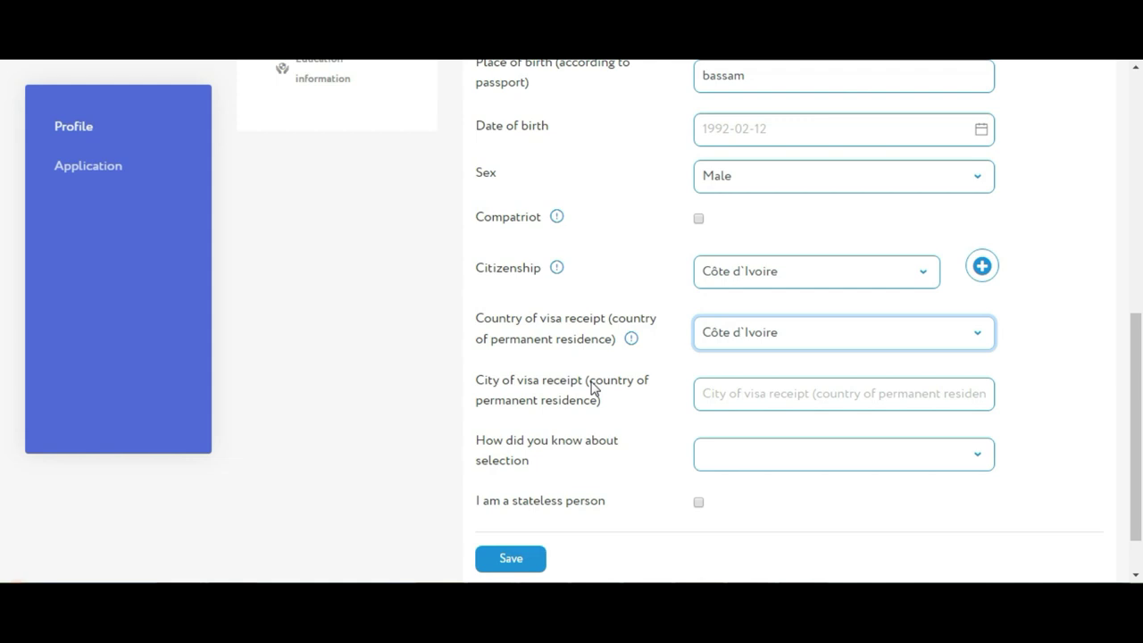
{"action": "left_click", "coordinate": [765, 397]}
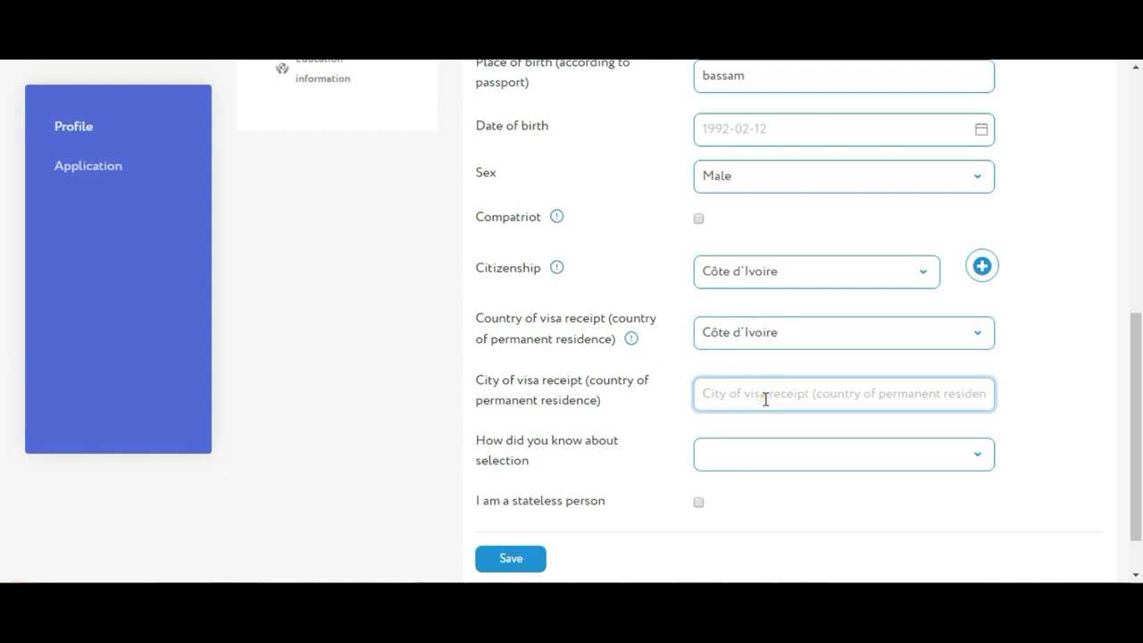
Enter abidjan as the visa receipt city and choose Mass media as the selection source
{"action": "type", "text": "abid"}
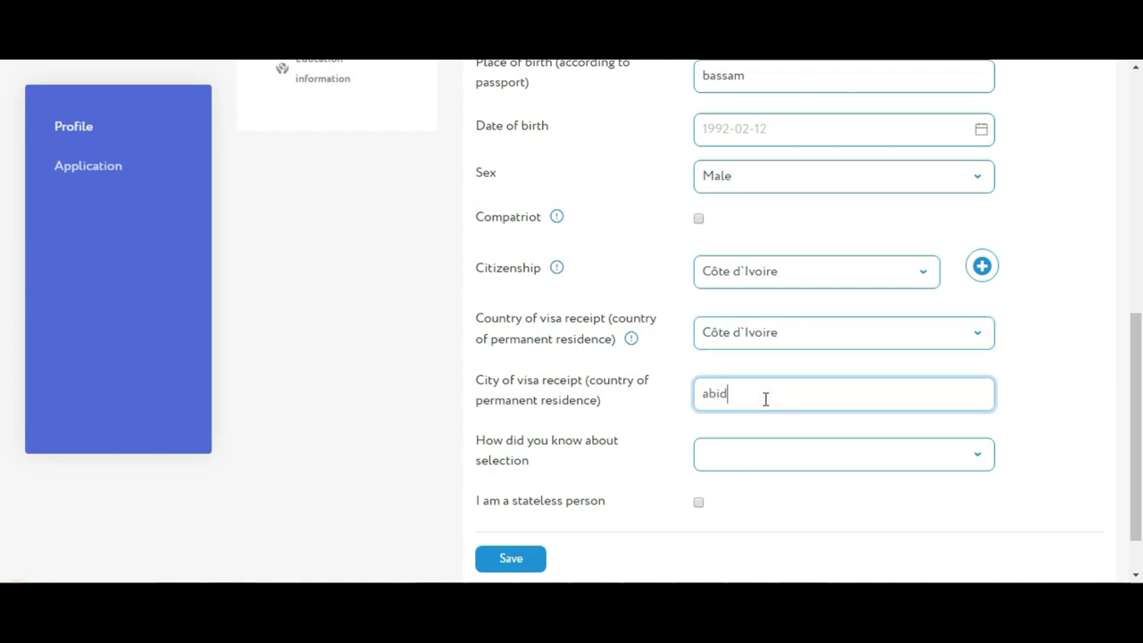
{"action": "type", "text": "jan"}
{"action": "left_click", "coordinate": [769, 458]}
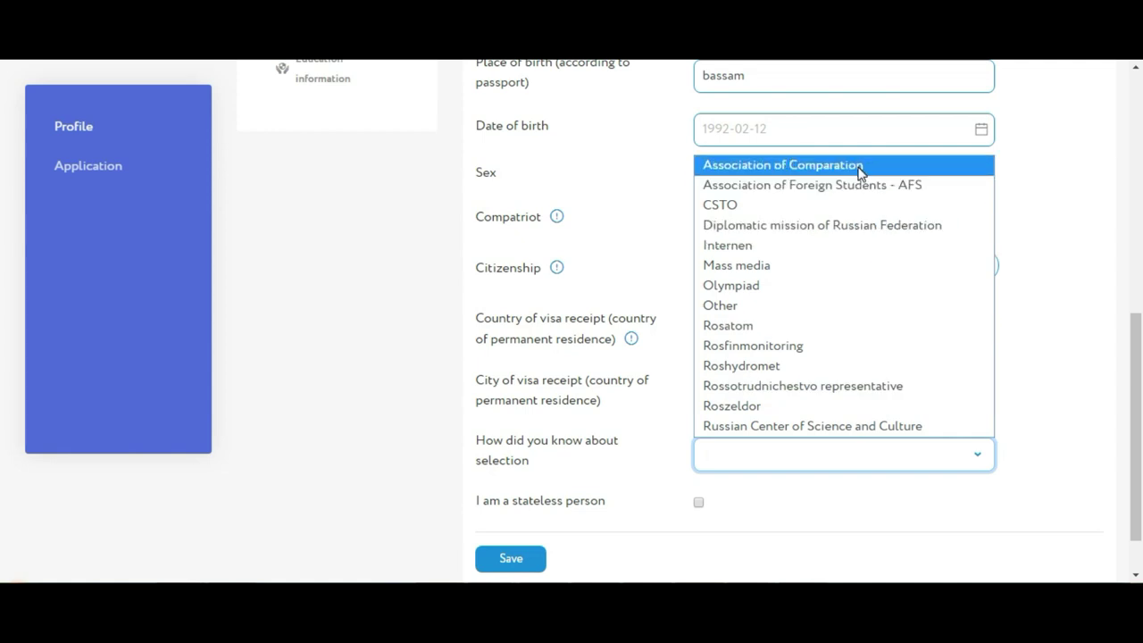
{"action": "left_click", "coordinate": [806, 266]}
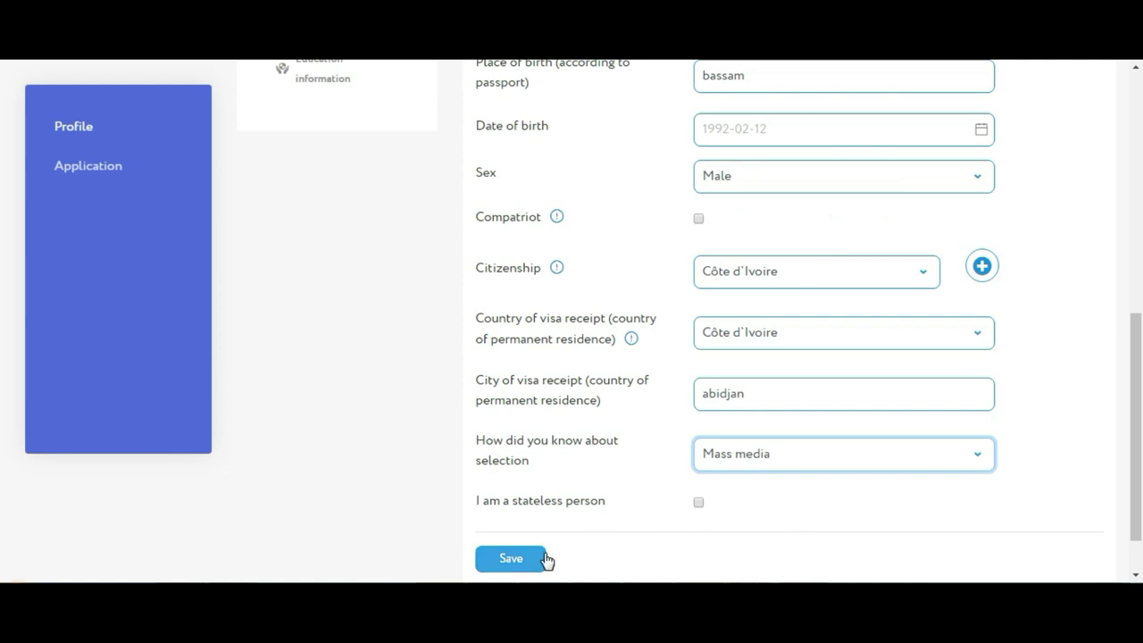
{"action": "left_click", "coordinate": [510, 515]}
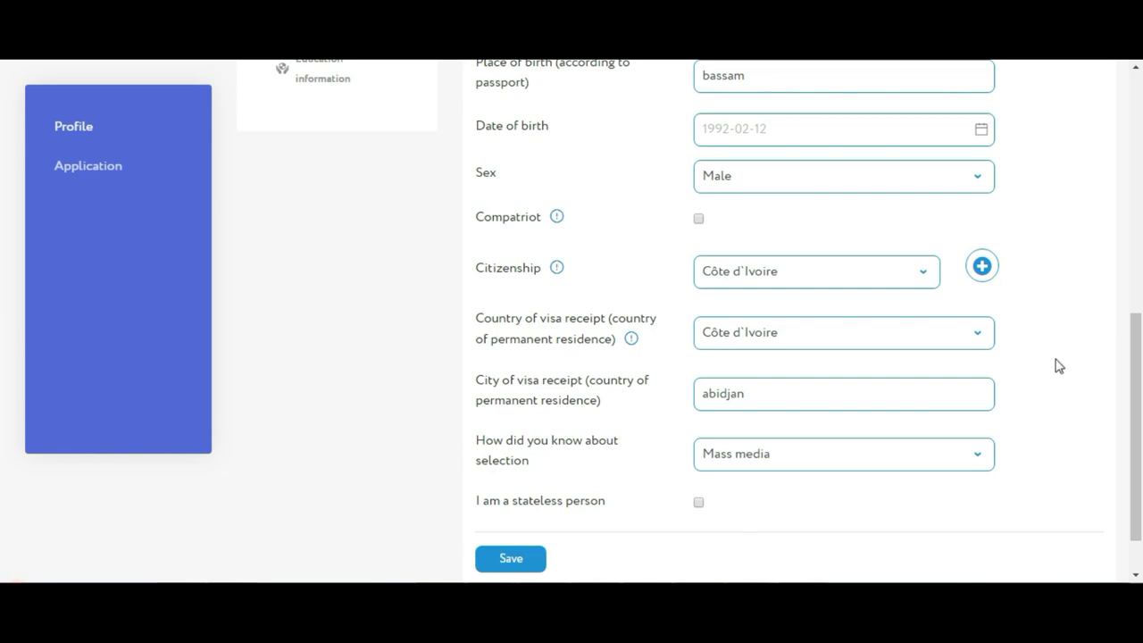
Try saving the personal information, then copy the rejected Latin father's name
{"action": "left_click_drag", "start_coordinate": [1136, 335], "coordinate": [717, 431]}
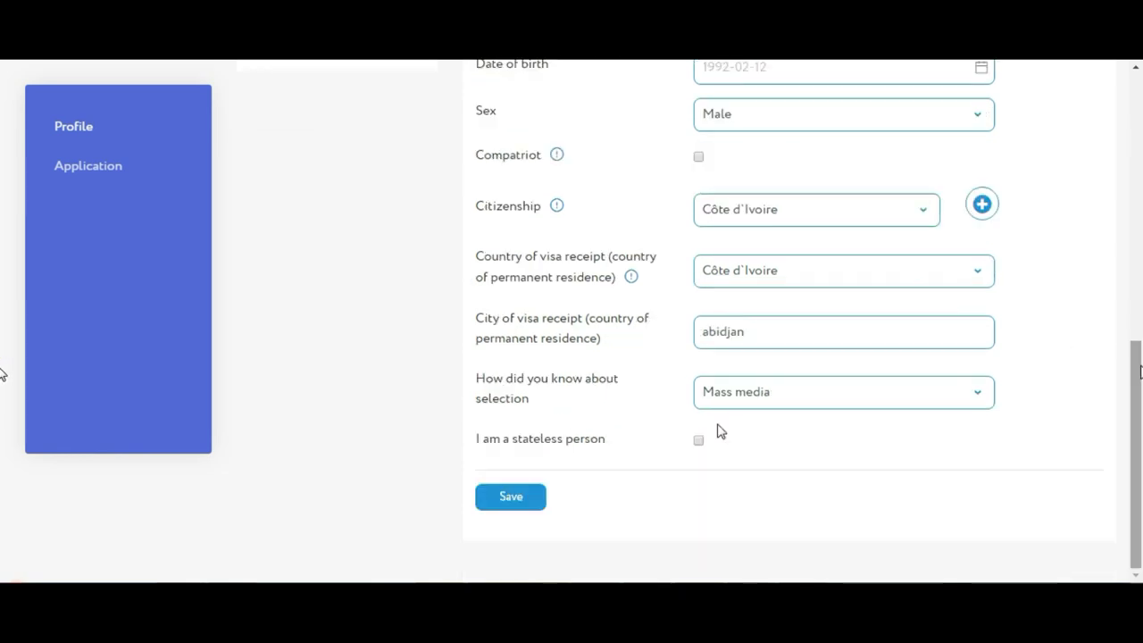
{"action": "left_click", "coordinate": [517, 500]}
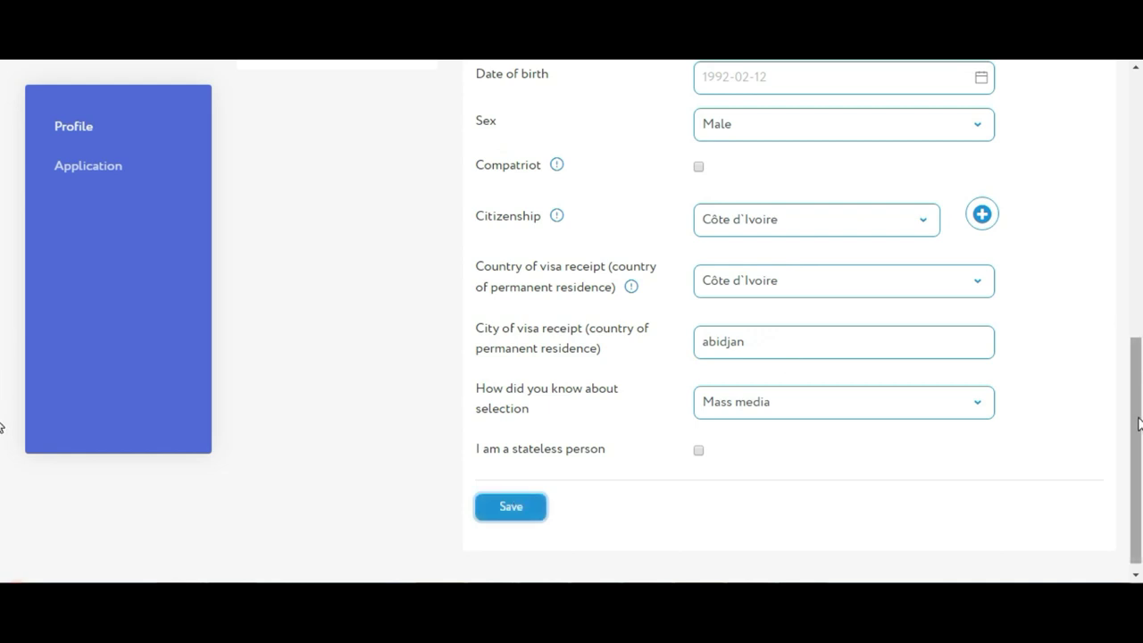
{"action": "left_click_drag", "start_coordinate": [1139, 422], "coordinate": [1133, 250]}
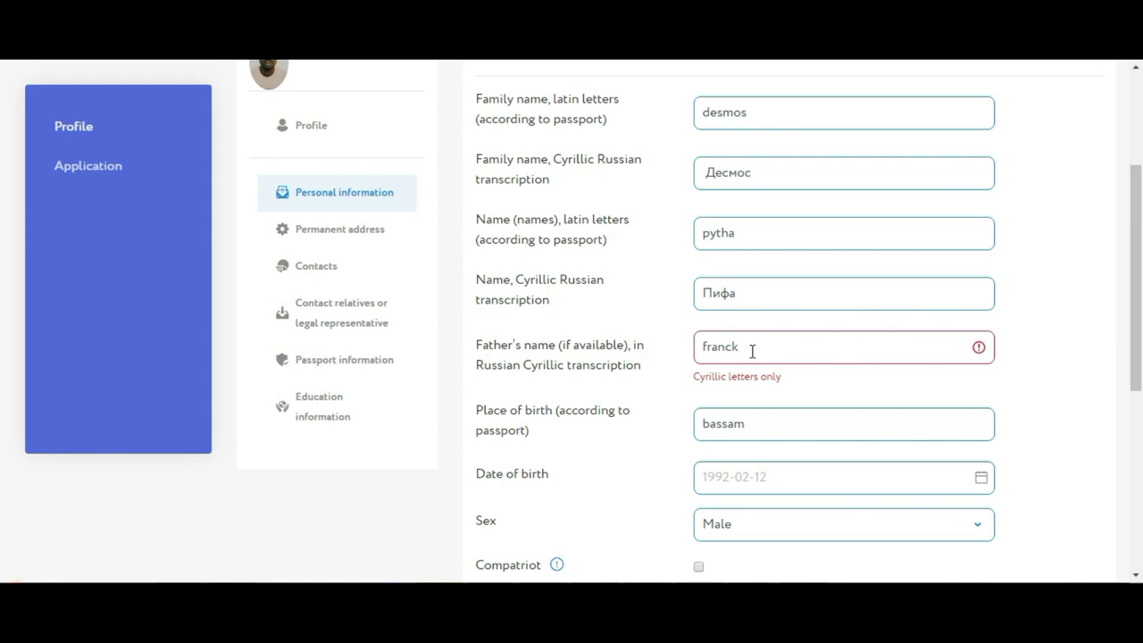
{"action": "left_click_drag", "start_coordinate": [753, 351], "coordinate": [694, 351]}
{"action": "key", "text": "ctrl+c"}
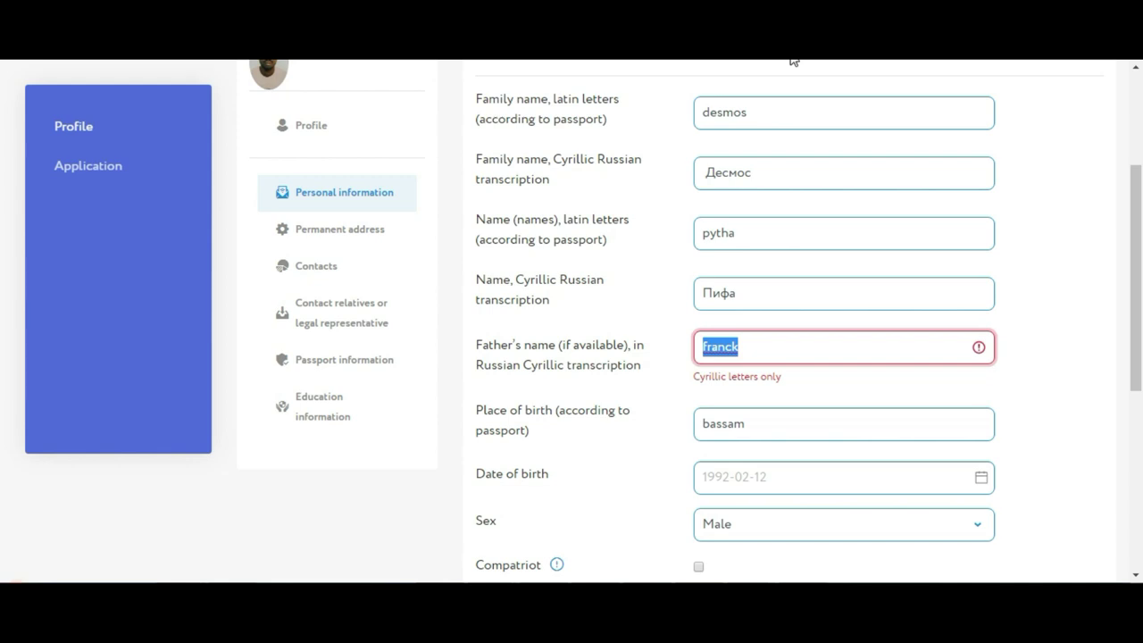
{"action": "right_click", "coordinate": [734, 349]}
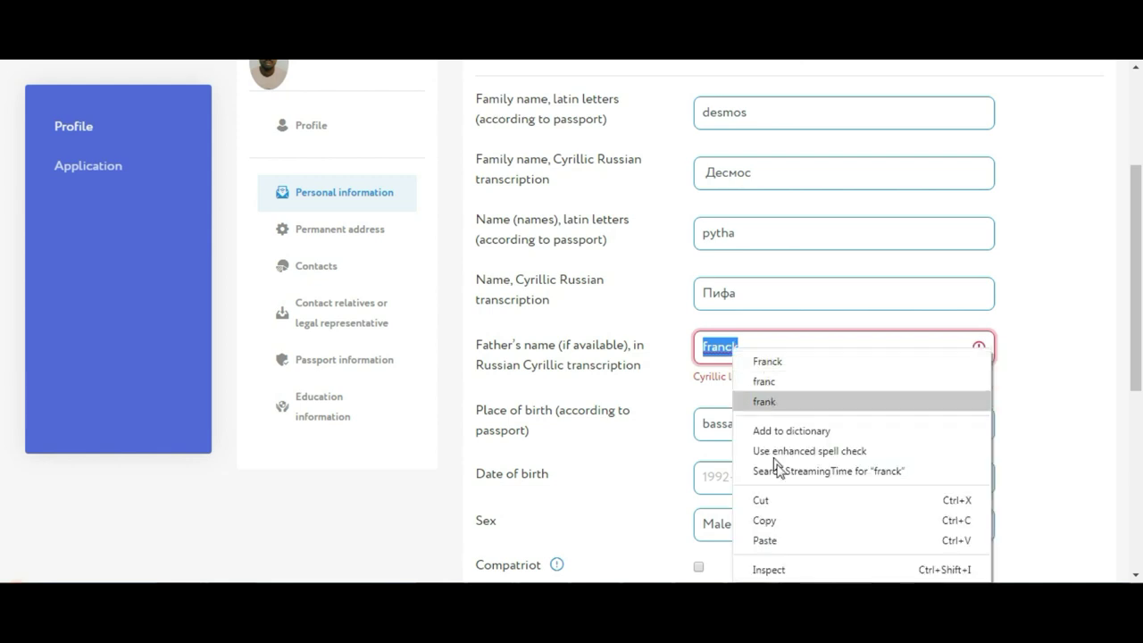
{"action": "left_click", "coordinate": [768, 520]}
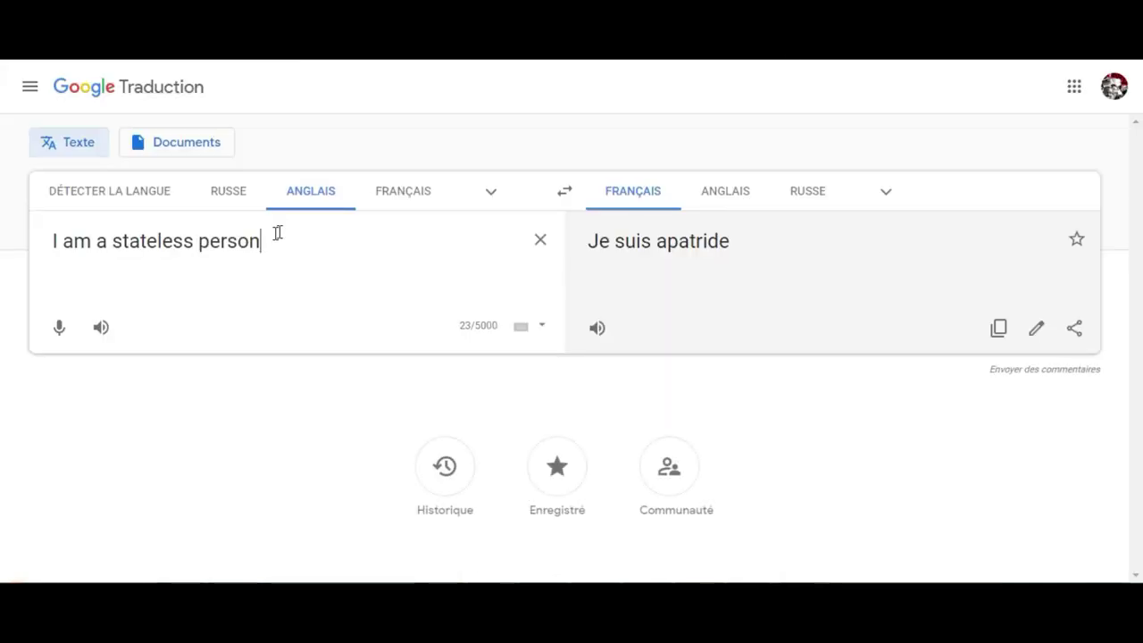
Paste the father's name into Google Translate set to French→Russian
{"action": "left_click", "coordinate": [540, 242]}
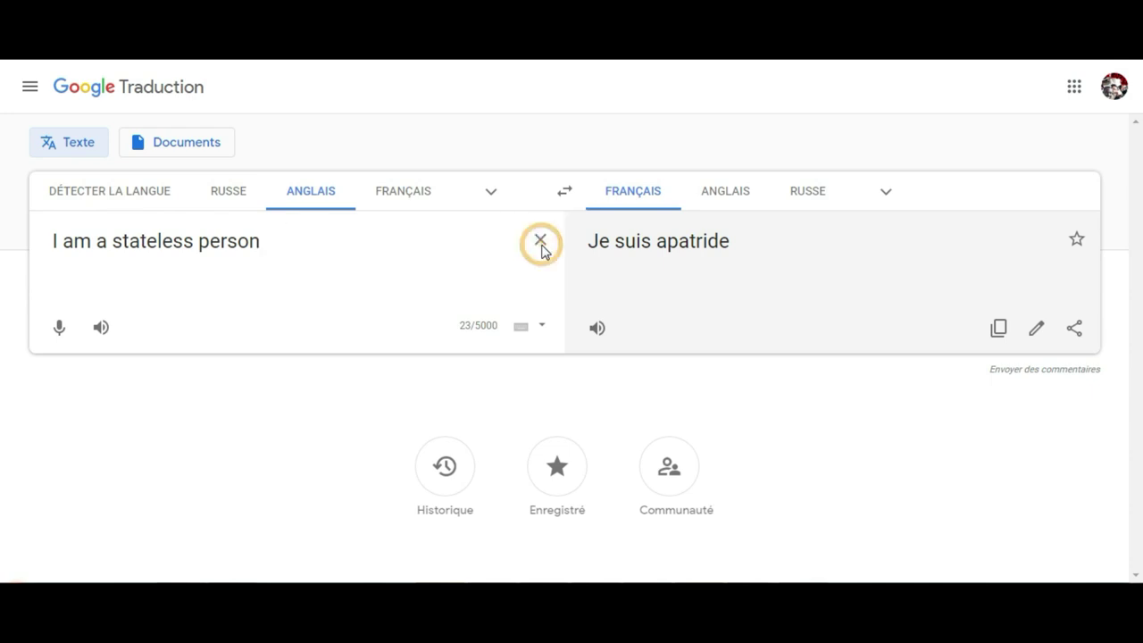
{"action": "right_click", "coordinate": [212, 250]}
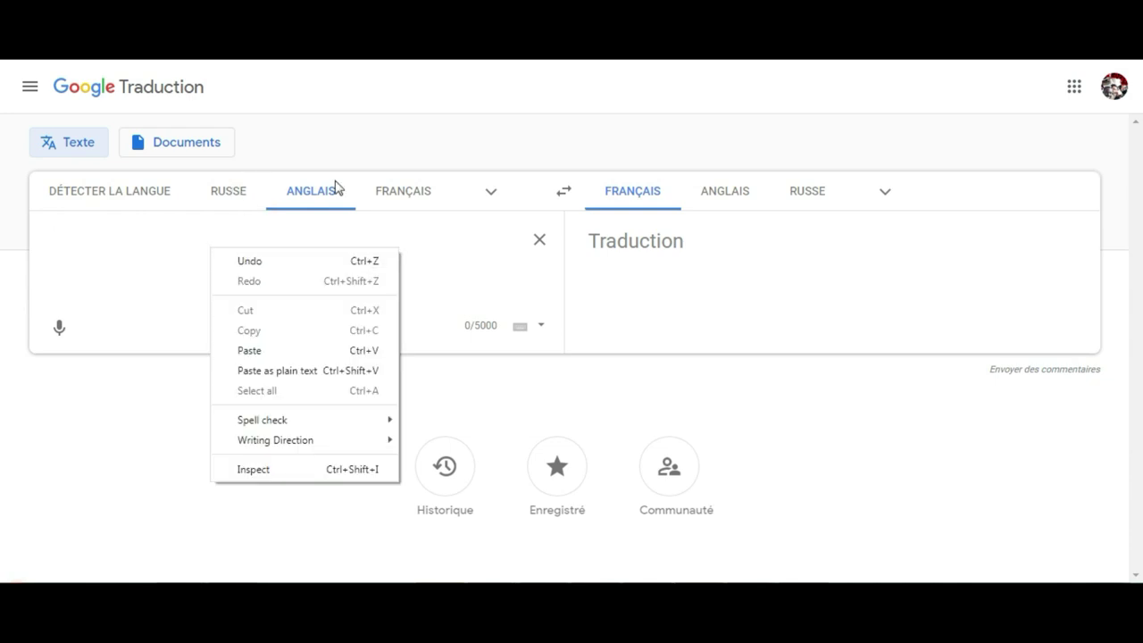
{"action": "left_click", "coordinate": [394, 195]}
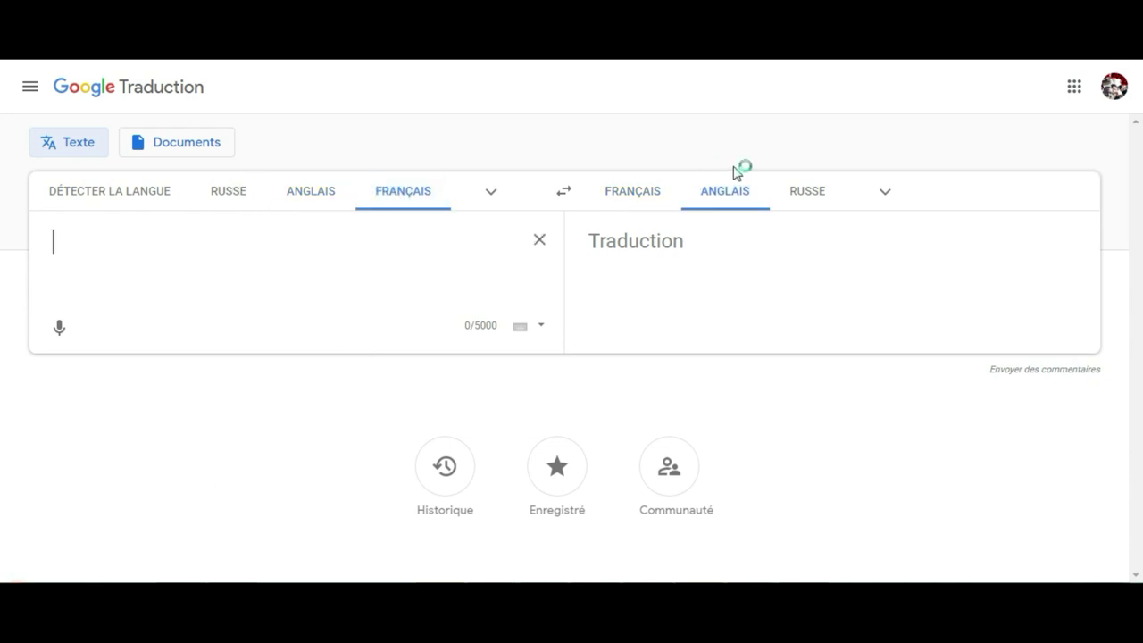
{"action": "left_click", "coordinate": [799, 193]}
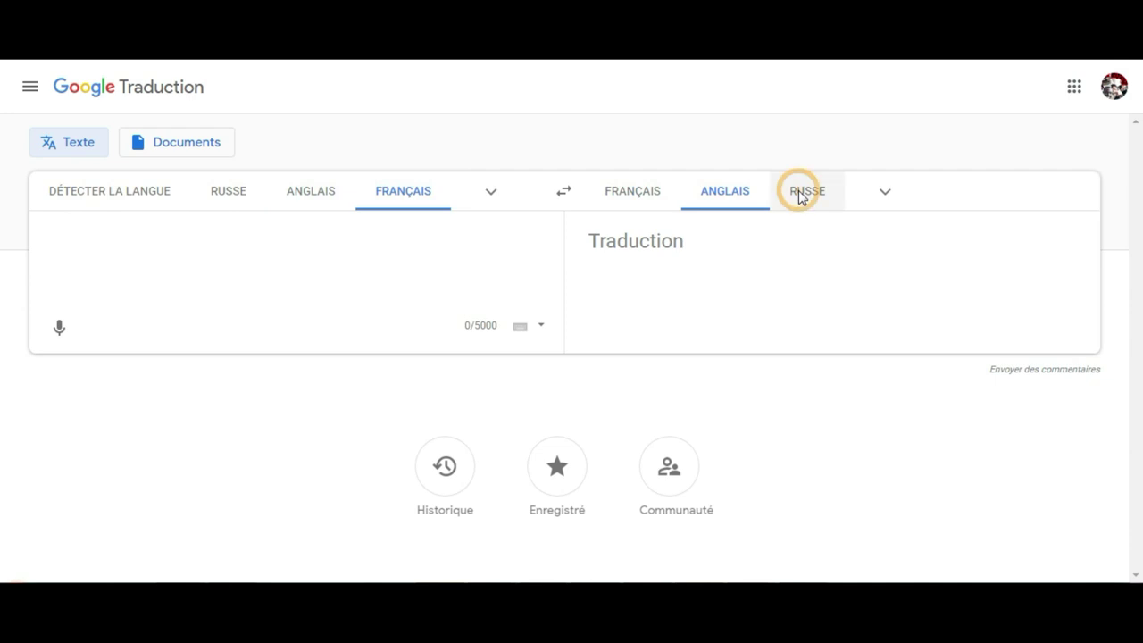
{"action": "right_click", "coordinate": [333, 266]}
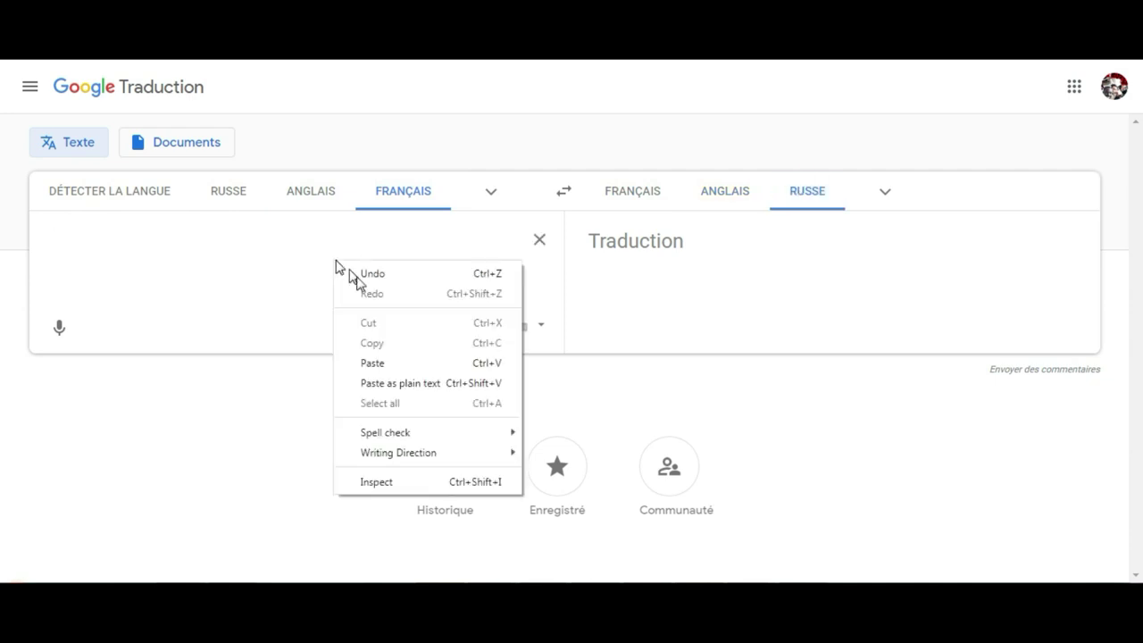
{"action": "left_click", "coordinate": [401, 365]}
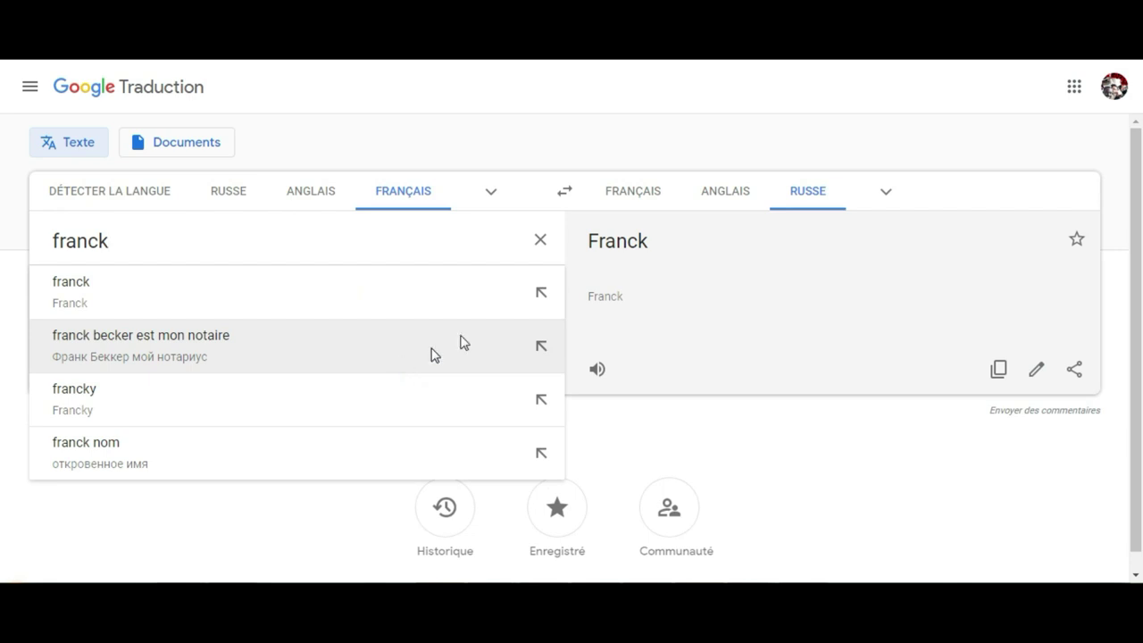
{"action": "left_click", "coordinate": [307, 274]}
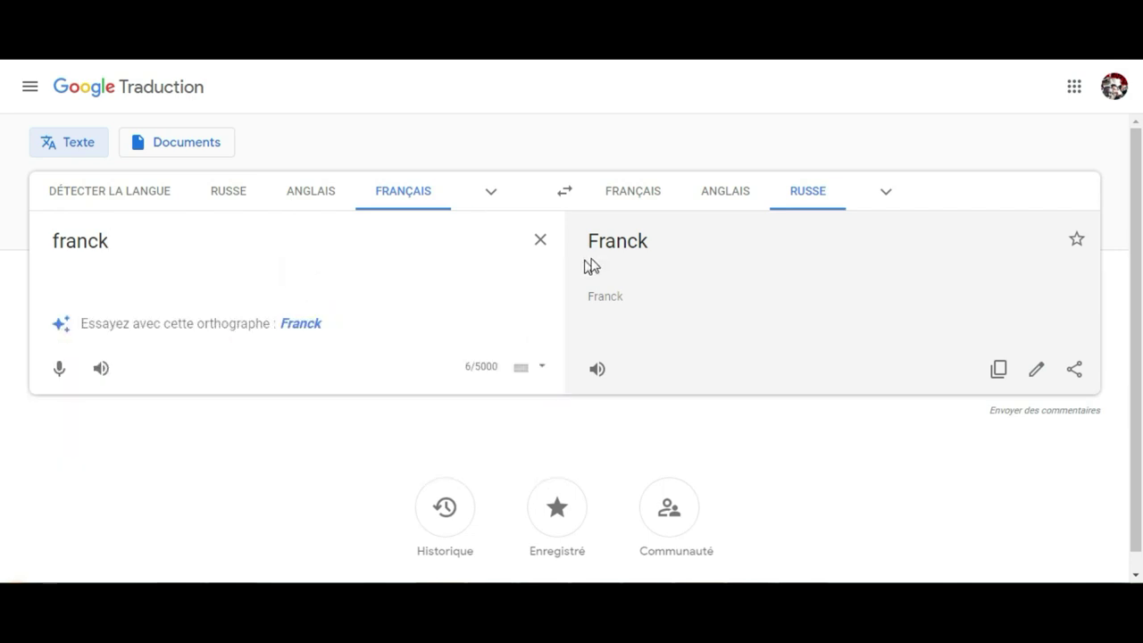
Try English and French source and target combinations; the name stays in Latin letters
{"action": "left_click", "coordinate": [793, 198]}
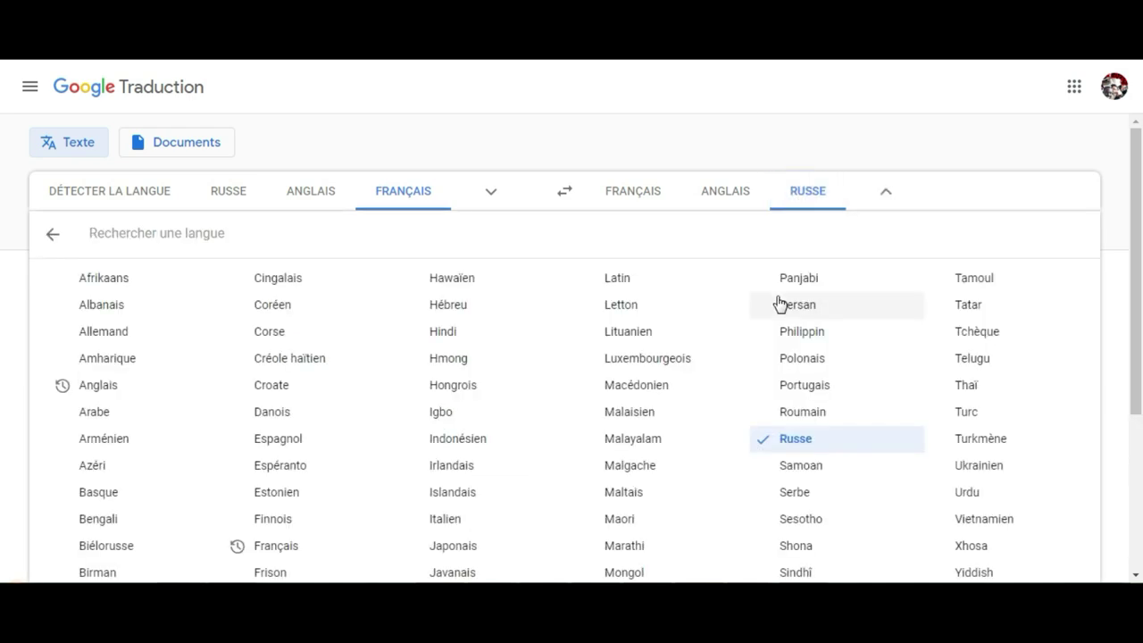
{"action": "left_click", "coordinate": [48, 235]}
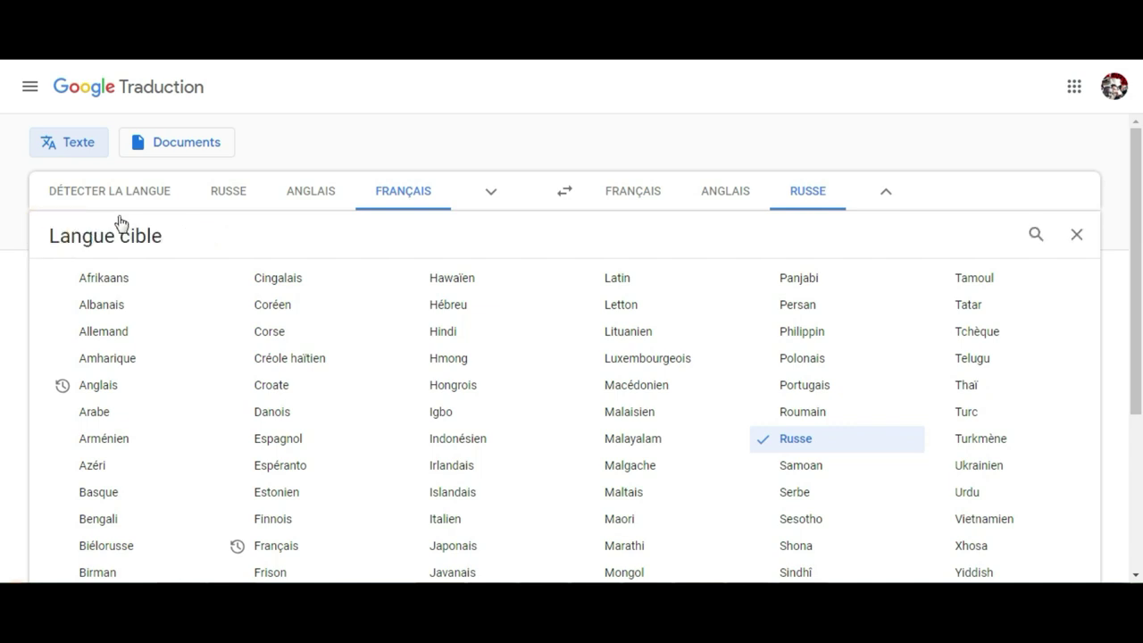
{"action": "left_click", "coordinate": [299, 192]}
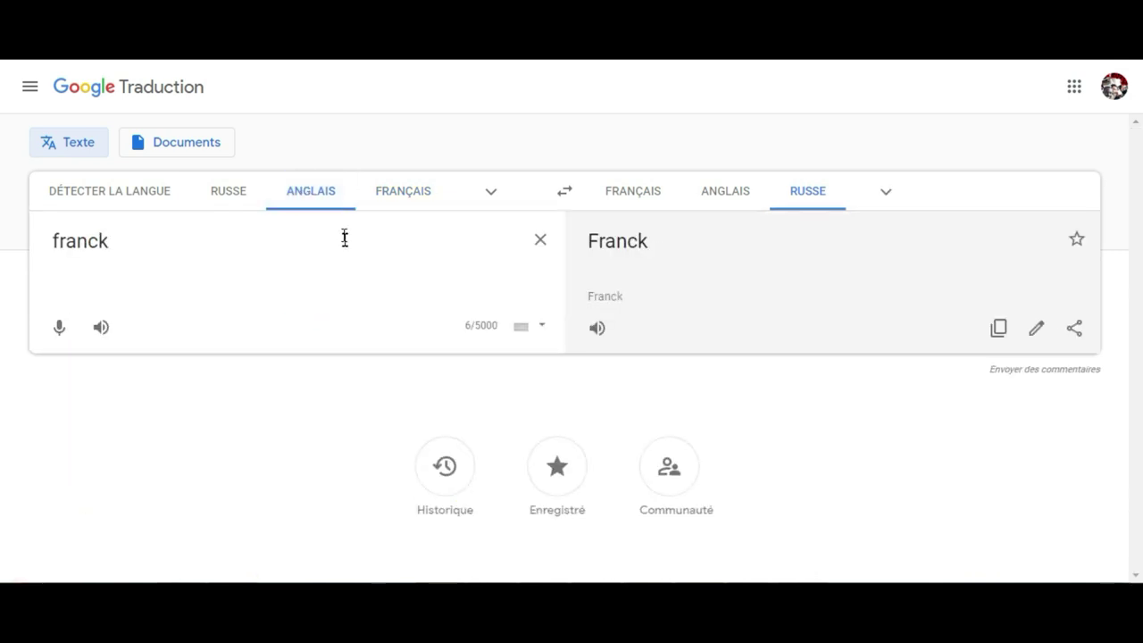
{"action": "left_click", "coordinate": [380, 189]}
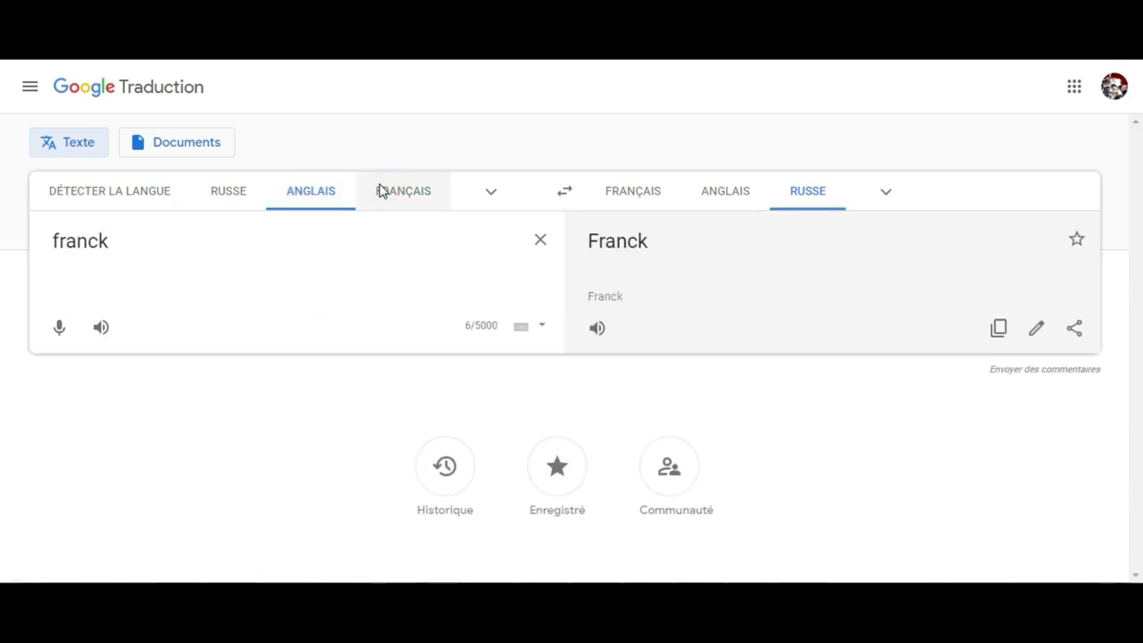
{"action": "left_click", "coordinate": [381, 247]}
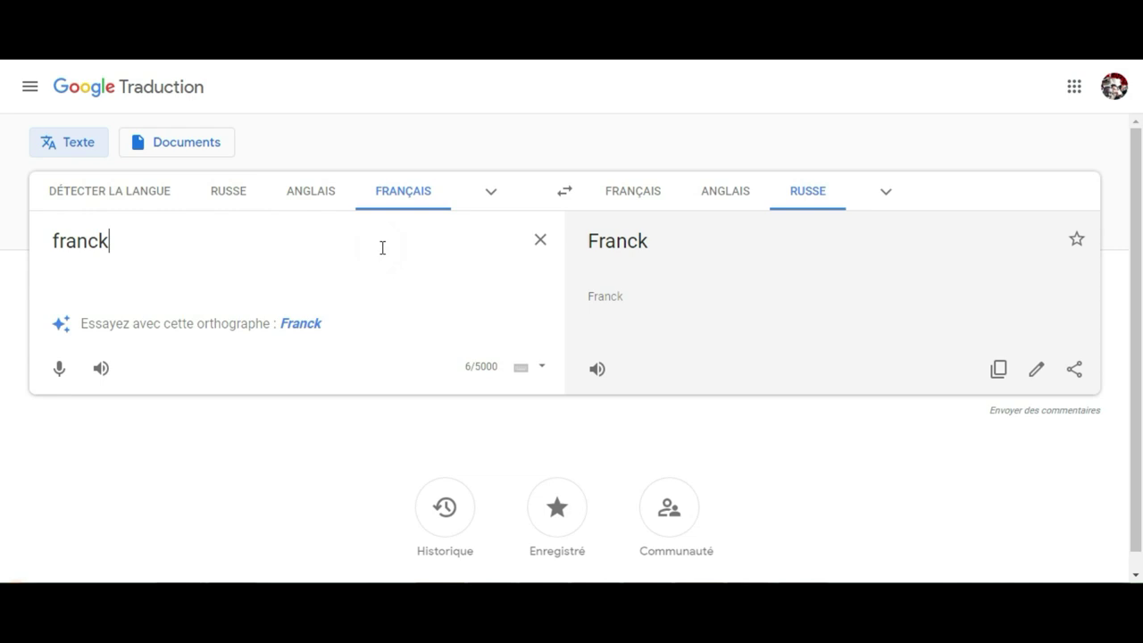
{"action": "left_click", "coordinate": [658, 192]}
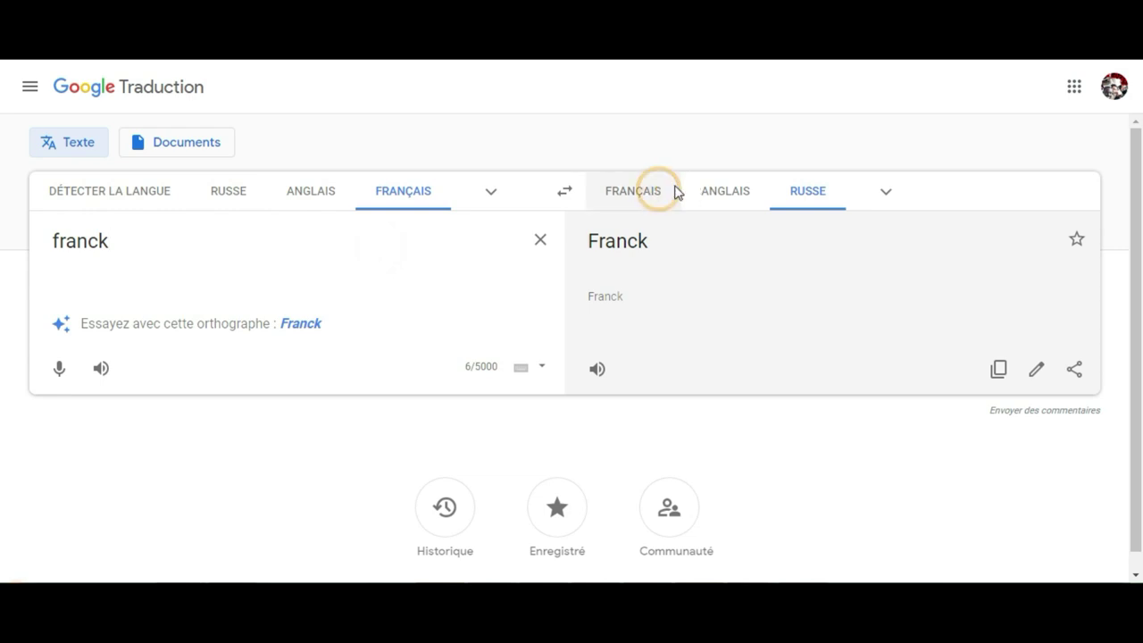
{"action": "left_click", "coordinate": [725, 191]}
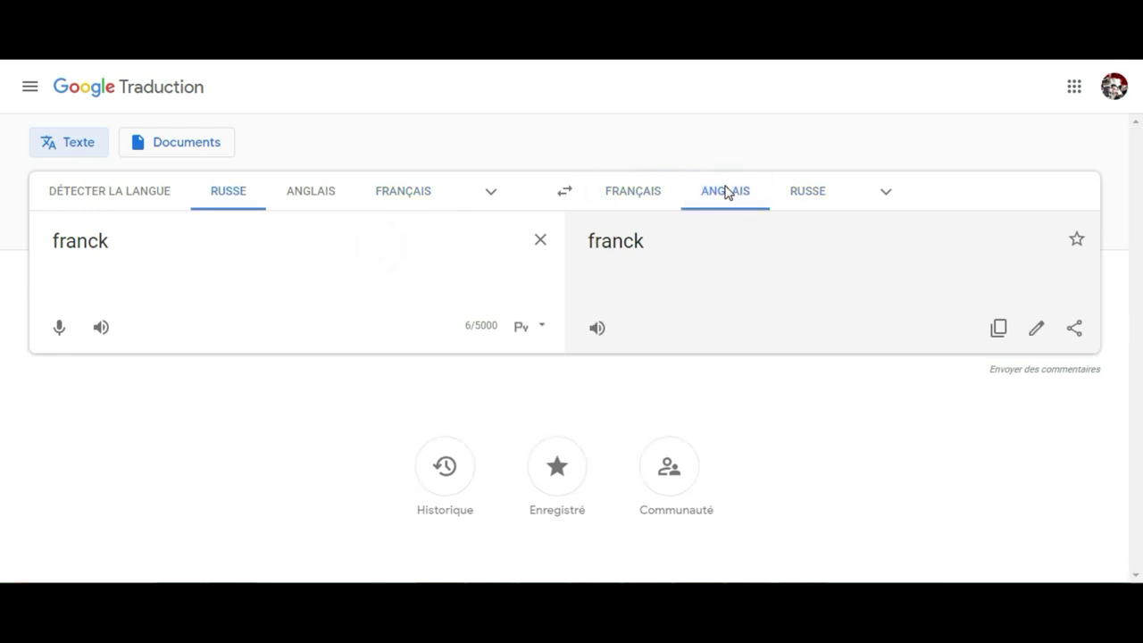
{"action": "left_click", "coordinate": [792, 195]}
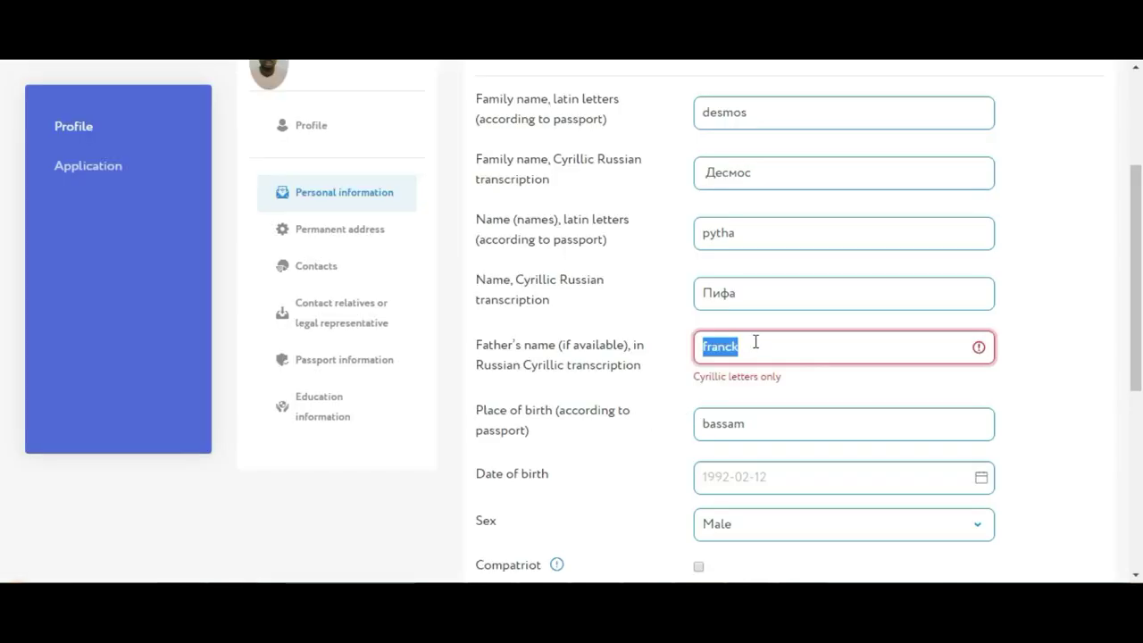
Clear the Father's name field, save the personal information, and go to Permanent address
{"action": "key", "text": "BackSpace"}
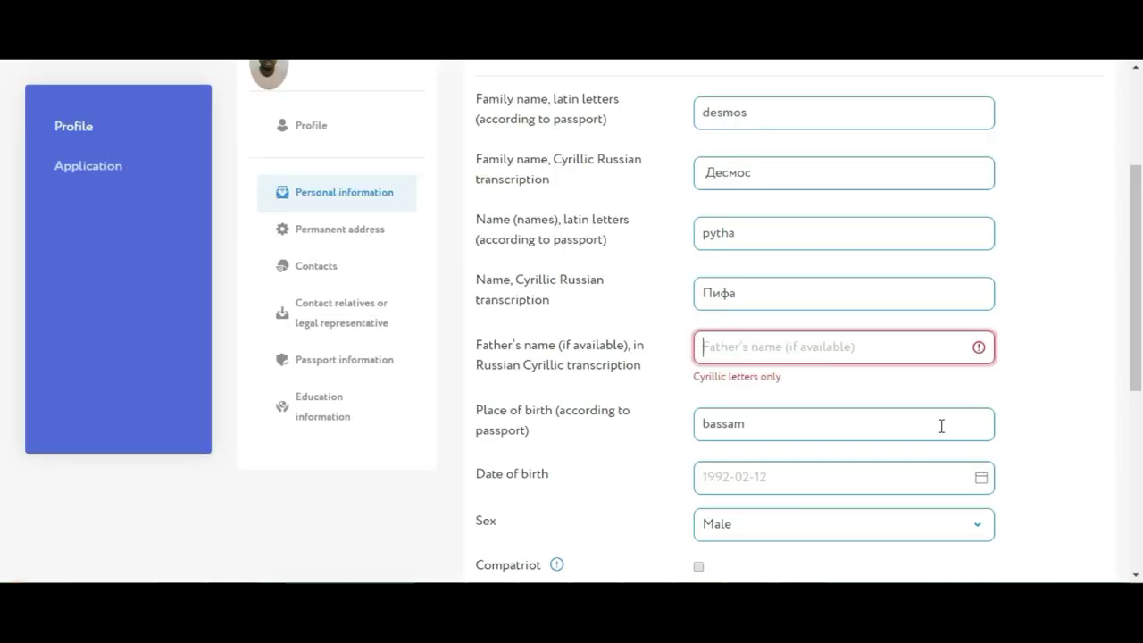
{"action": "scroll", "coordinate": [1139, 375], "scroll_direction": "down", "scroll_amount": 3}
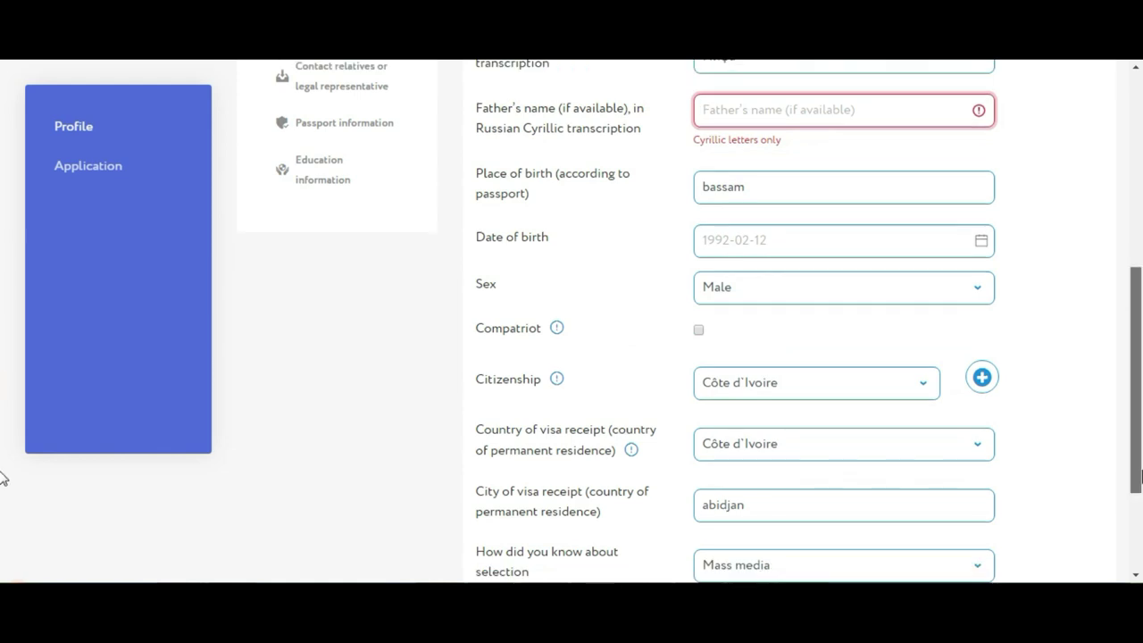
{"action": "scroll", "coordinate": [1141, 475], "scroll_direction": "down", "scroll_amount": 3}
{"action": "left_click", "coordinate": [494, 506]}
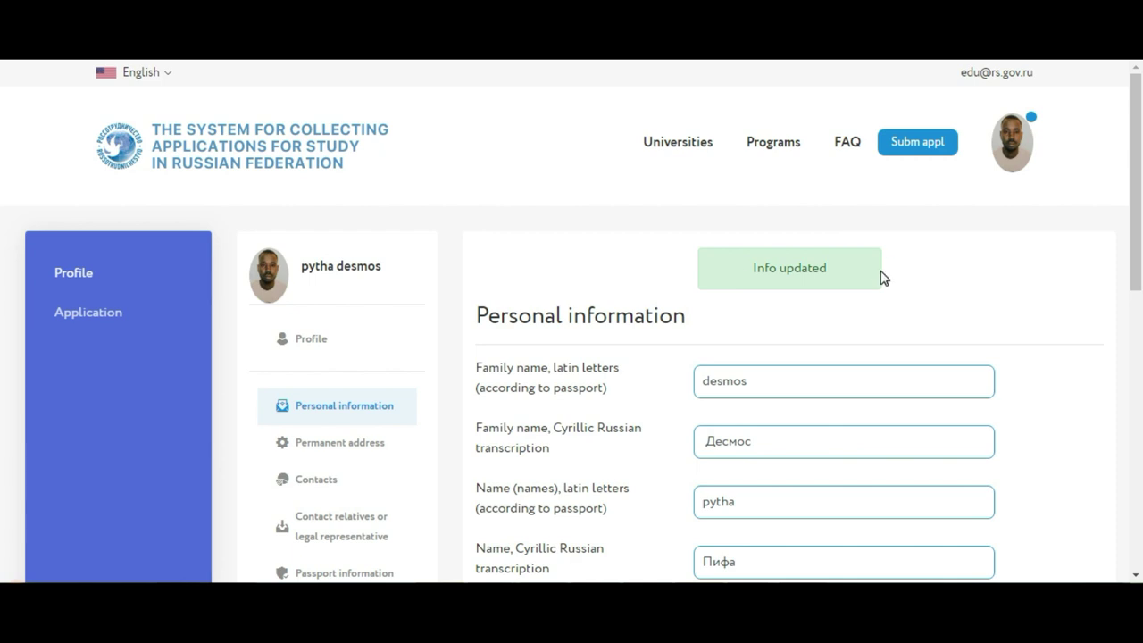
{"action": "left_click_drag", "start_coordinate": [1141, 171], "coordinate": [1141, 266]}
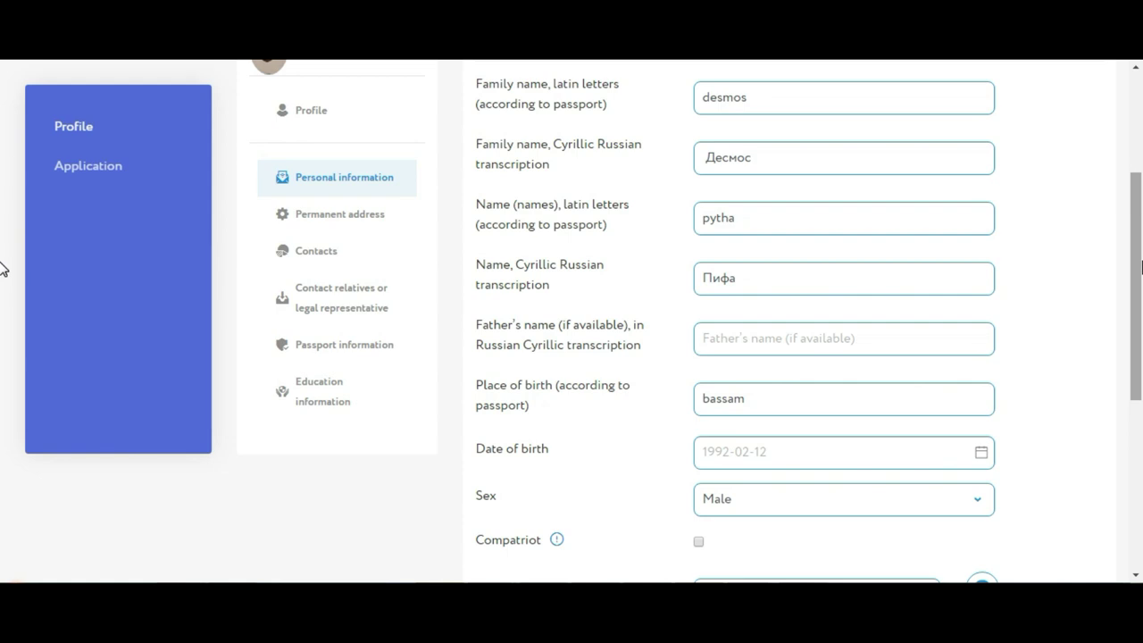
{"action": "left_click", "coordinate": [354, 216]}
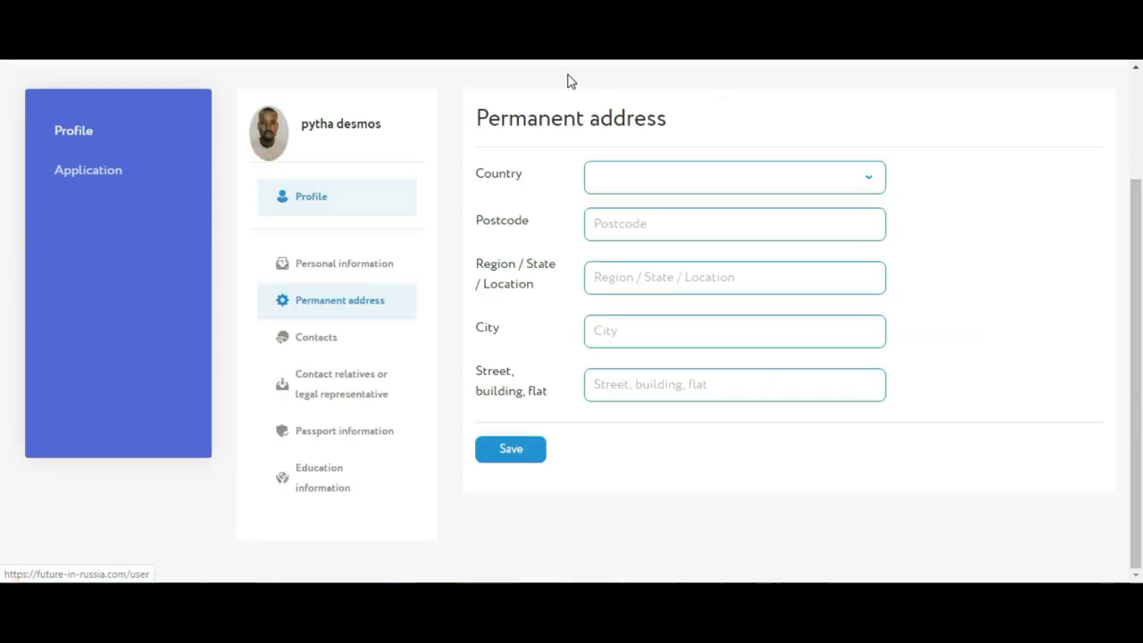
Choose Côte d'Ivoire as the permanent address country
{"action": "left_click", "coordinate": [653, 188]}
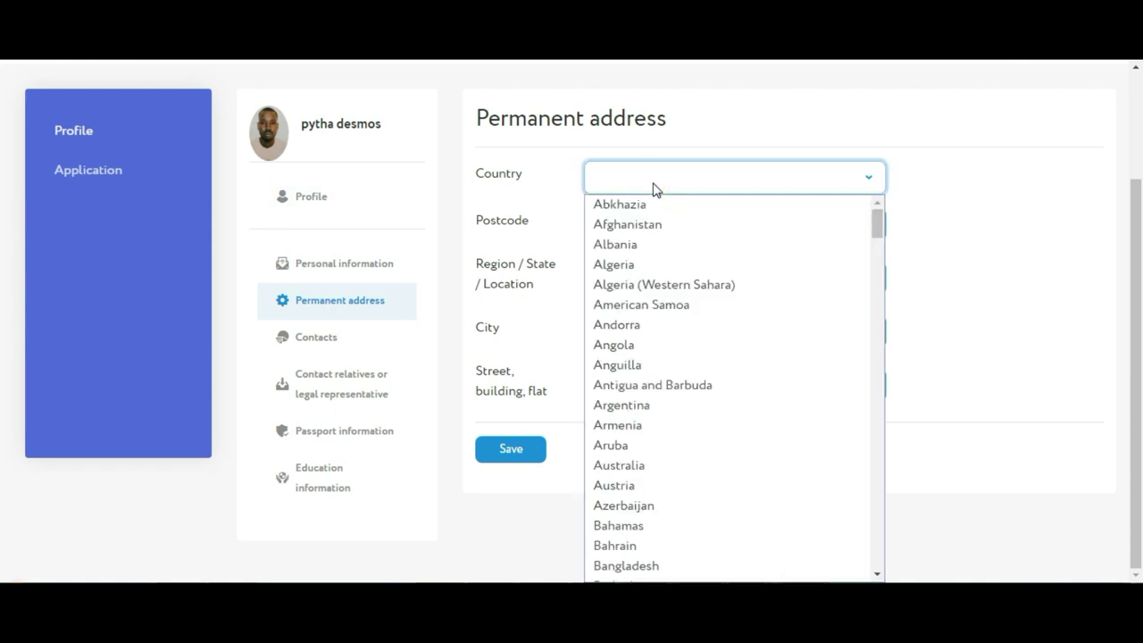
{"action": "type", "text": "co"}
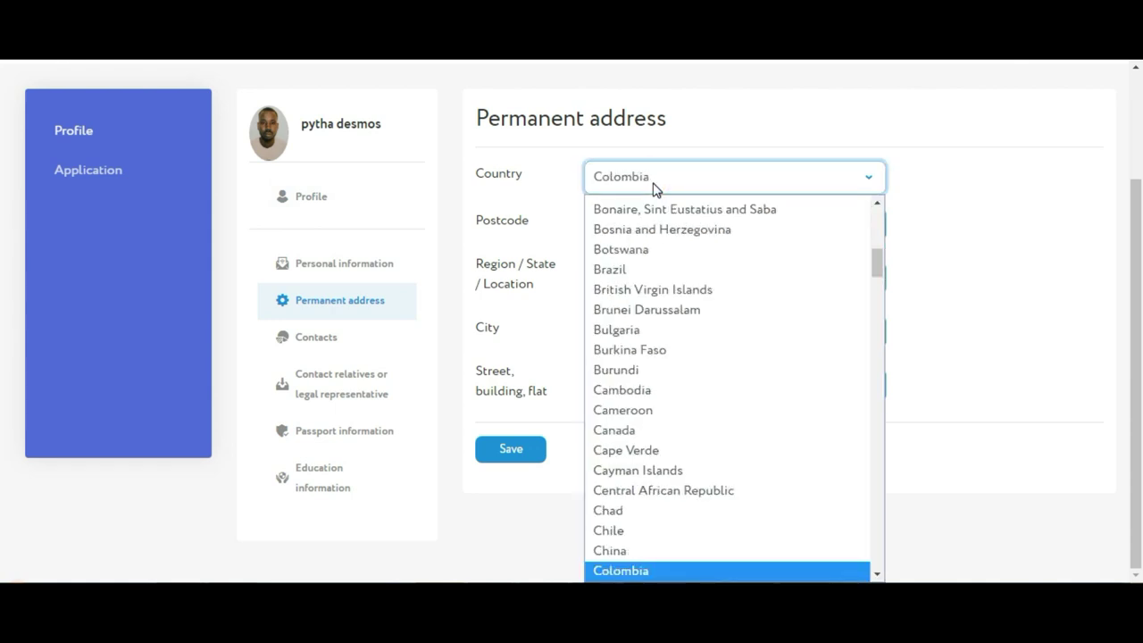
{"action": "scroll", "coordinate": [702, 506], "scroll_direction": "up", "scroll_amount": 1}
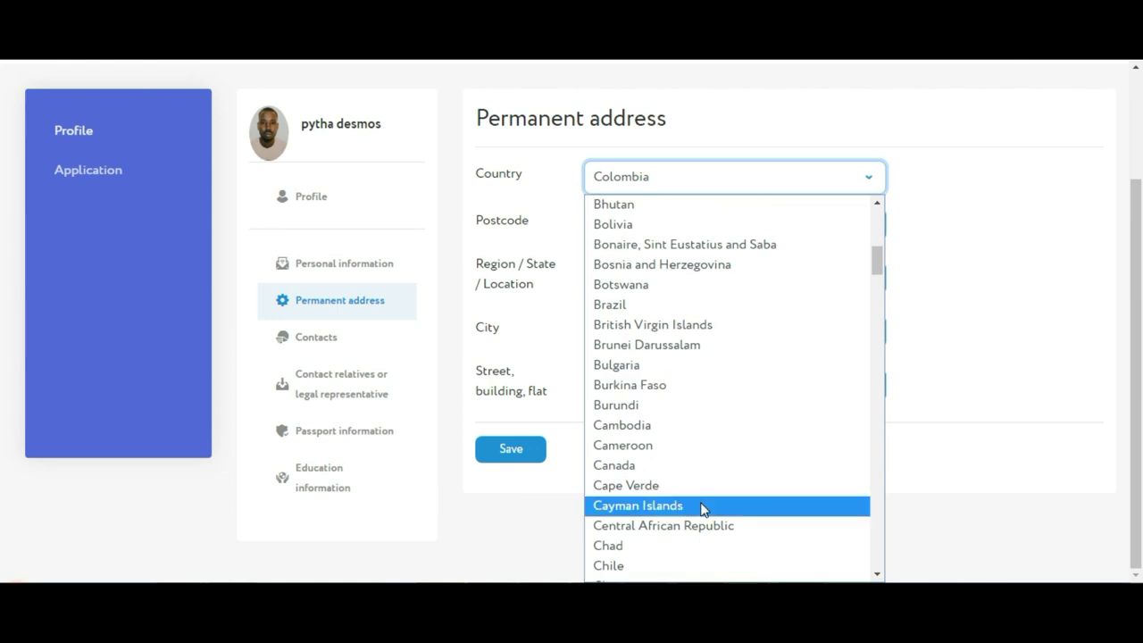
{"action": "left_click", "coordinate": [878, 268]}
{"action": "left_click_drag", "start_coordinate": [877, 268], "coordinate": [878, 284]}
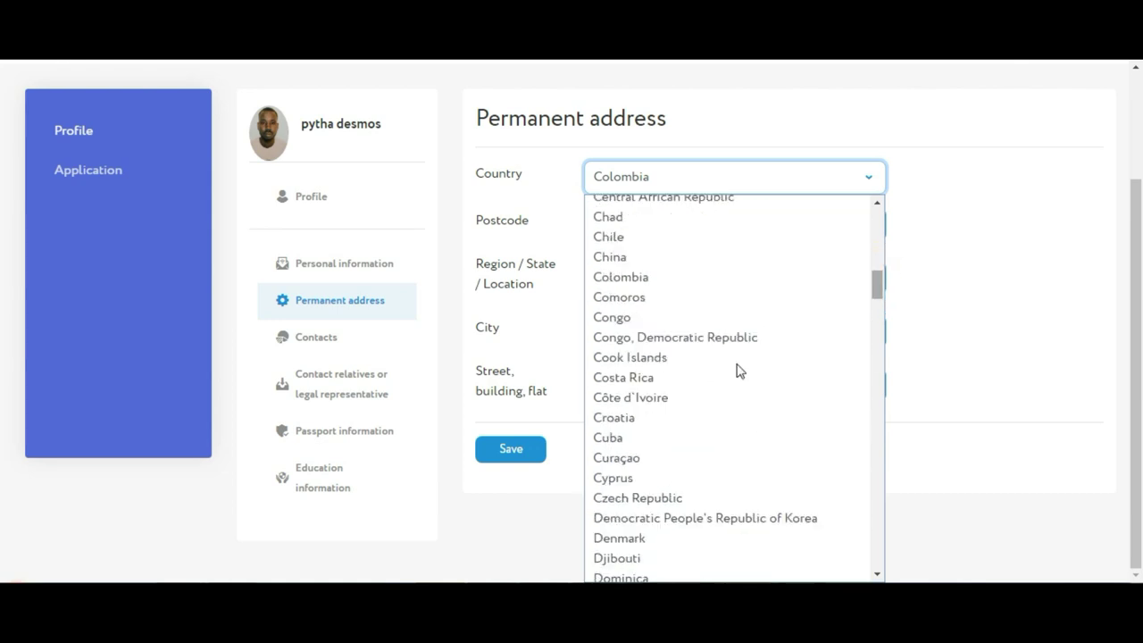
{"action": "left_click", "coordinate": [665, 402]}
Enter the address postcode, region and city, then save the permanent address
{"action": "left_click", "coordinate": [612, 222]}
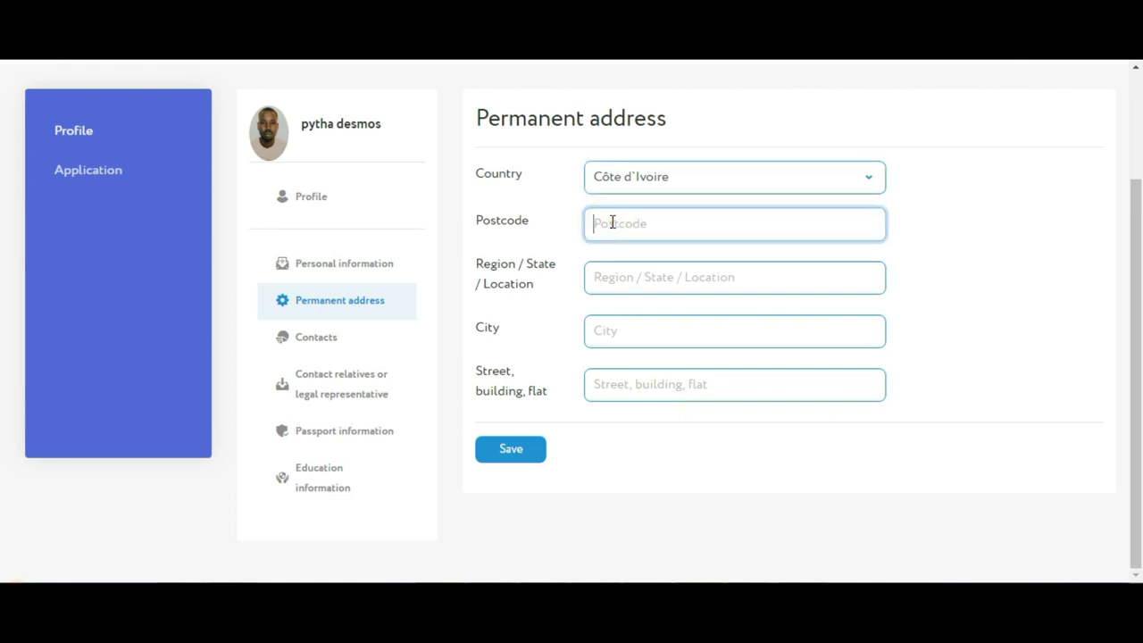
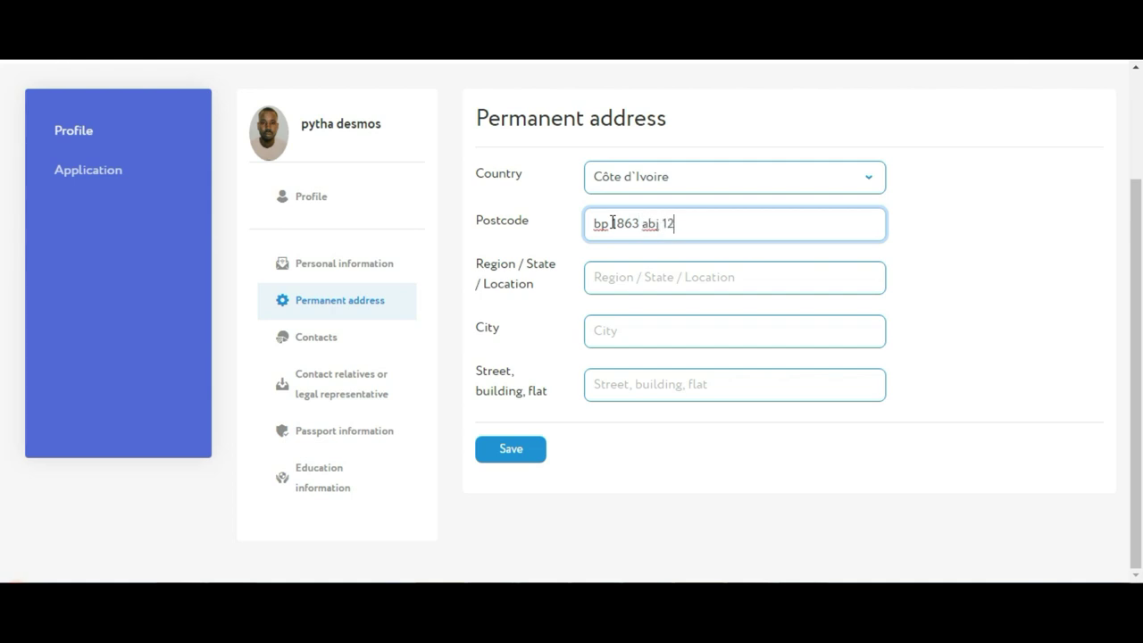
{"action": "left_click", "coordinate": [590, 223]}
{"action": "type", "text": "12"}
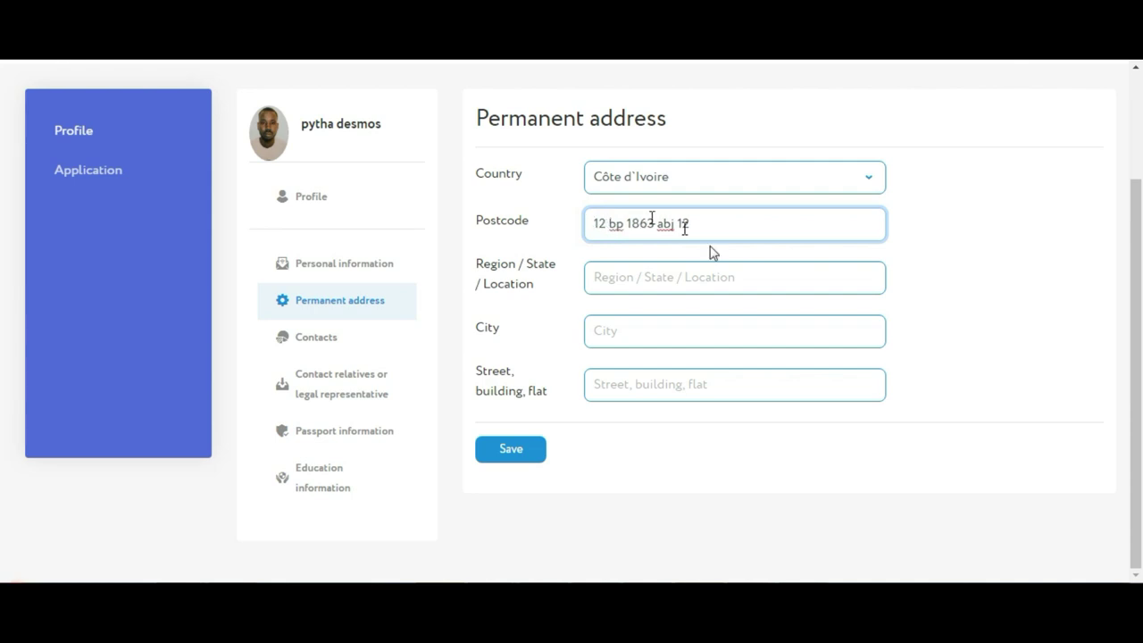
{"action": "left_click", "coordinate": [693, 281]}
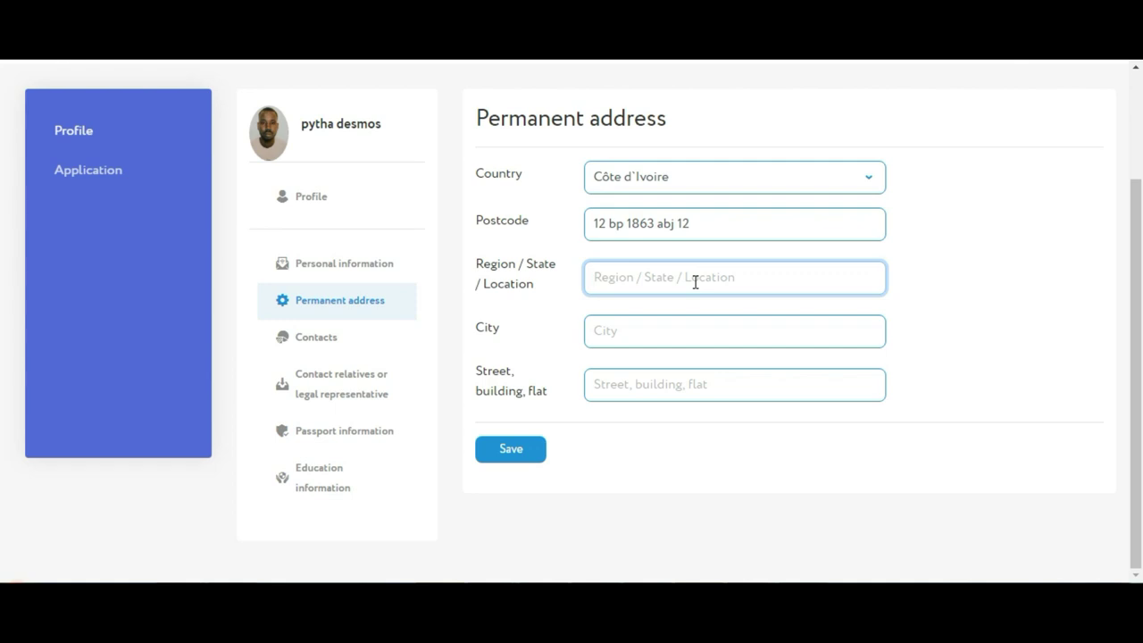
{"action": "type", "text": "abidjan"}
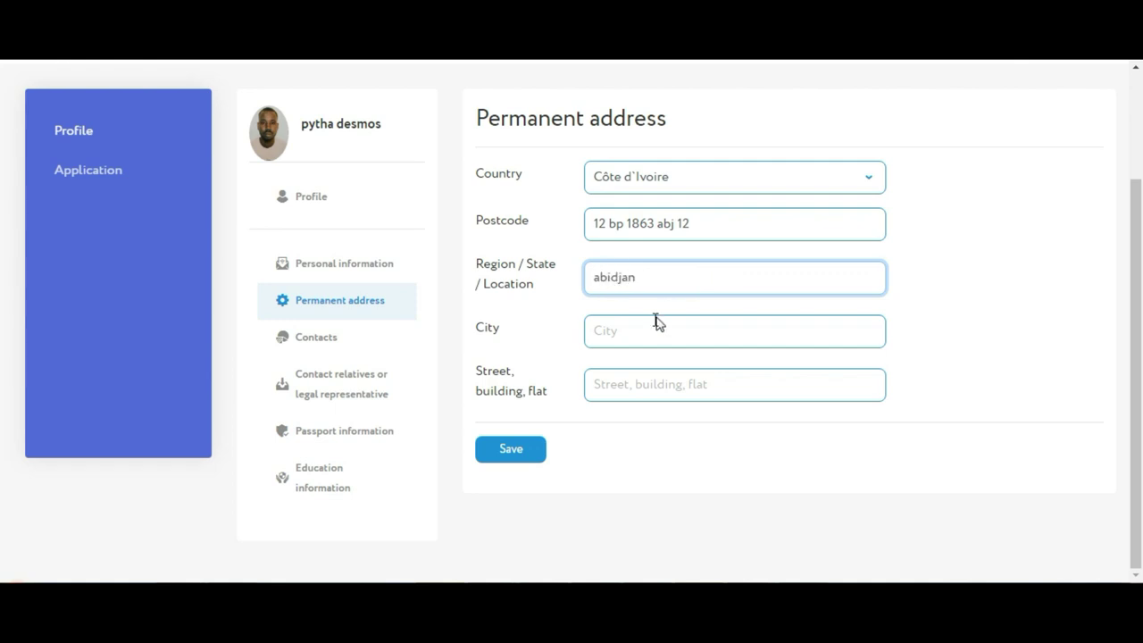
{"action": "left_click", "coordinate": [645, 335]}
{"action": "type", "text": "abidjan"}
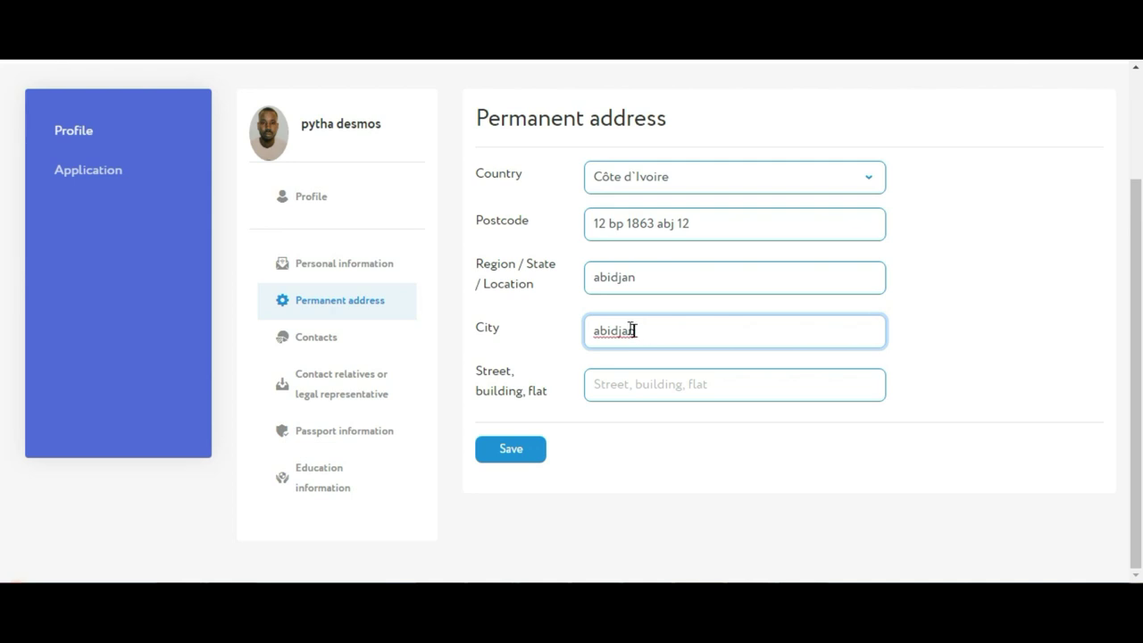
{"action": "left_click", "coordinate": [629, 390]}
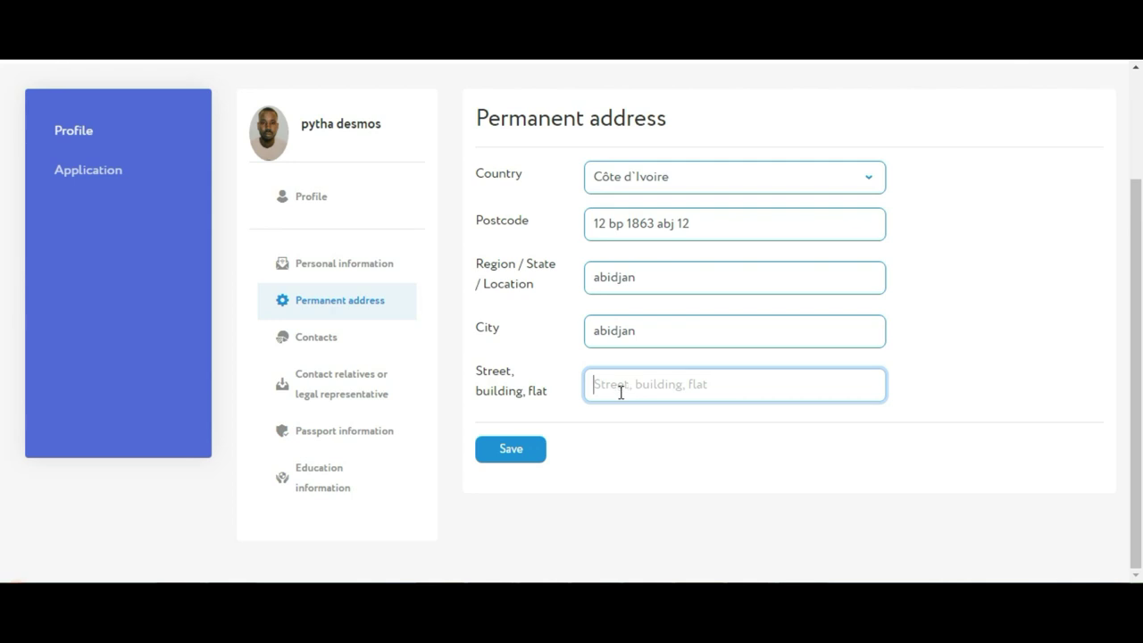
{"action": "left_click", "coordinate": [533, 451]}
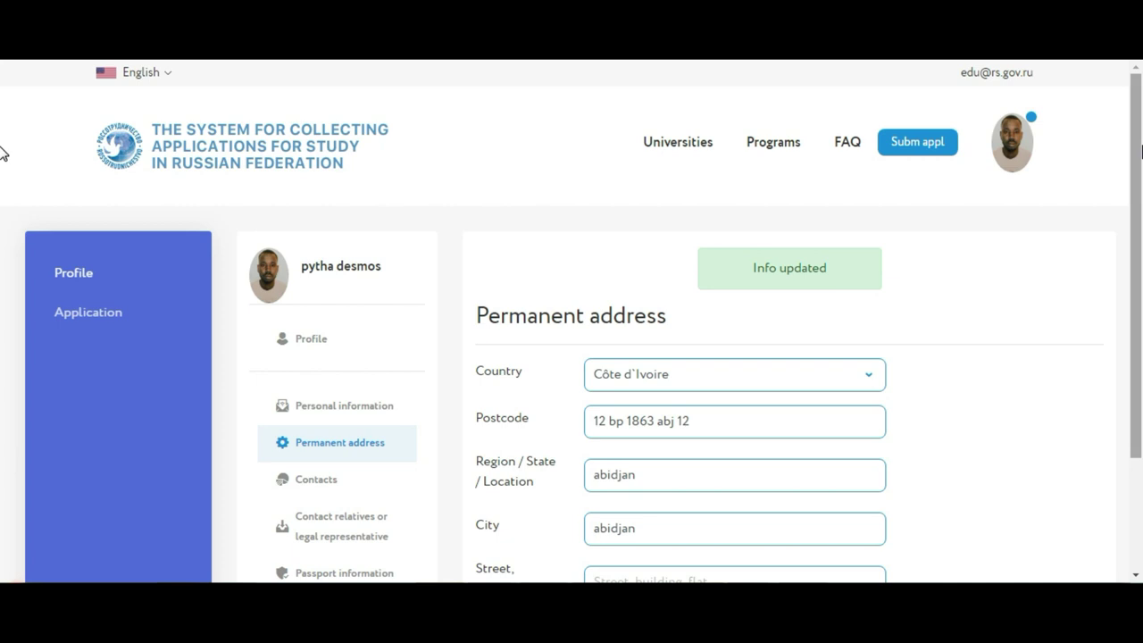
{"action": "scroll", "coordinate": [4, 267], "scroll_direction": "down", "scroll_amount": 2}
Save the applicant's e-mail address in Contacts, then go to the relatives or legal representative form
{"action": "left_click", "coordinate": [337, 334]}
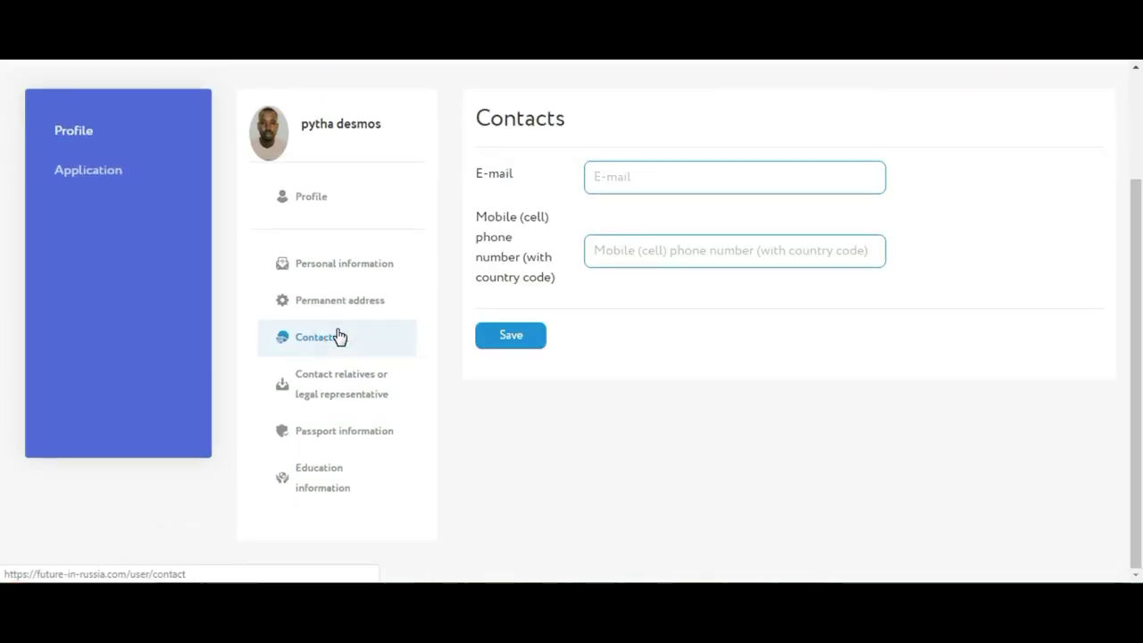
{"action": "left_click", "coordinate": [620, 188]}
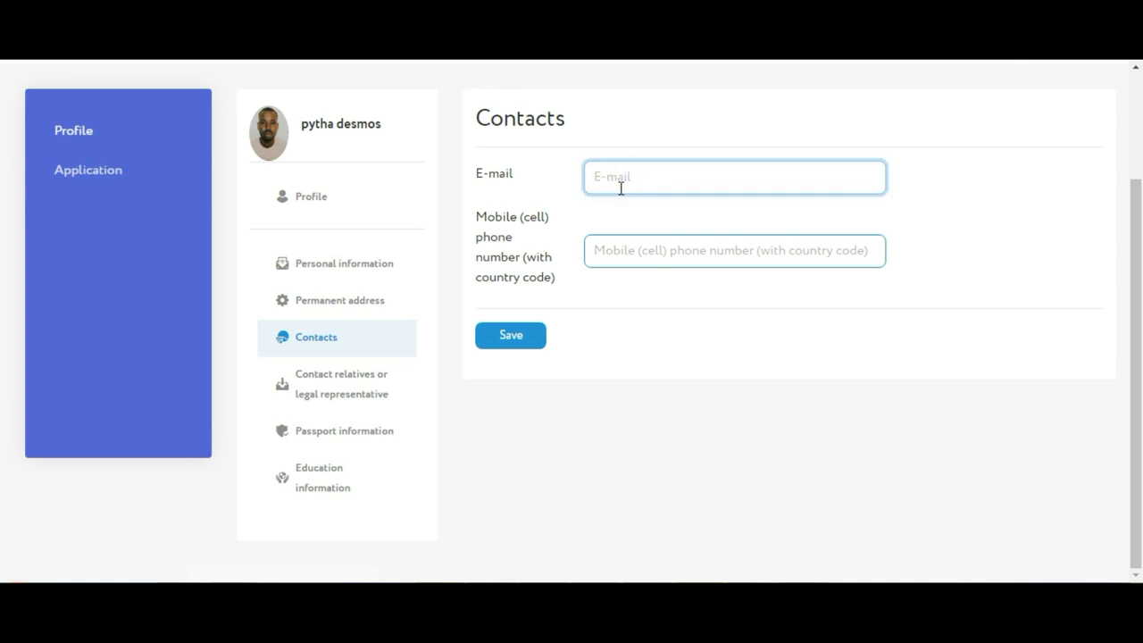
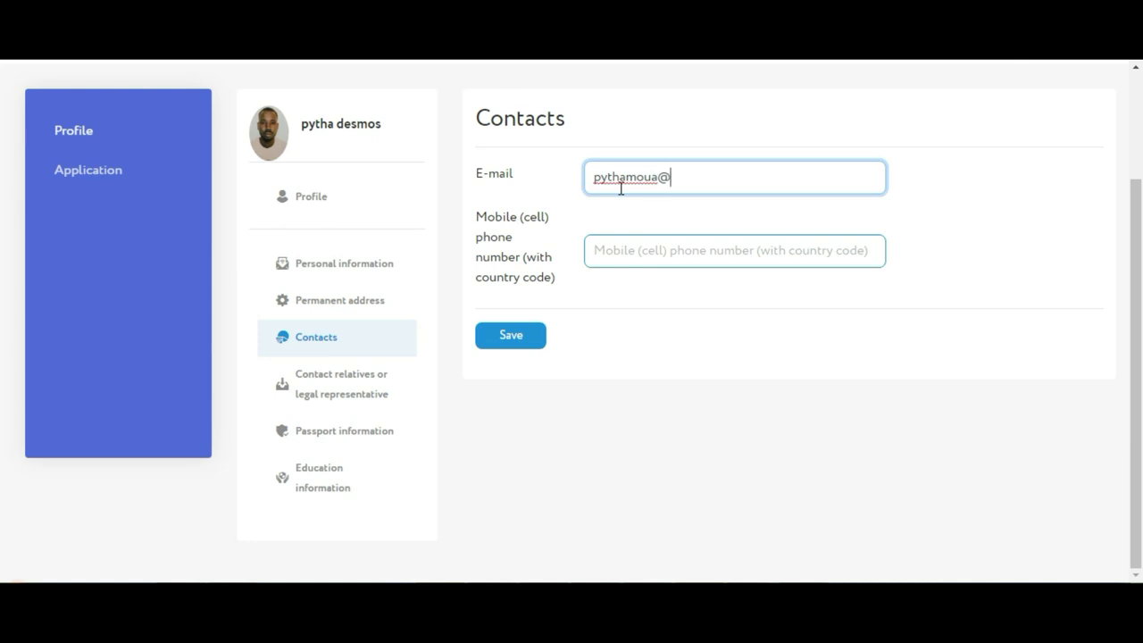
{"action": "left_click", "coordinate": [518, 344]}
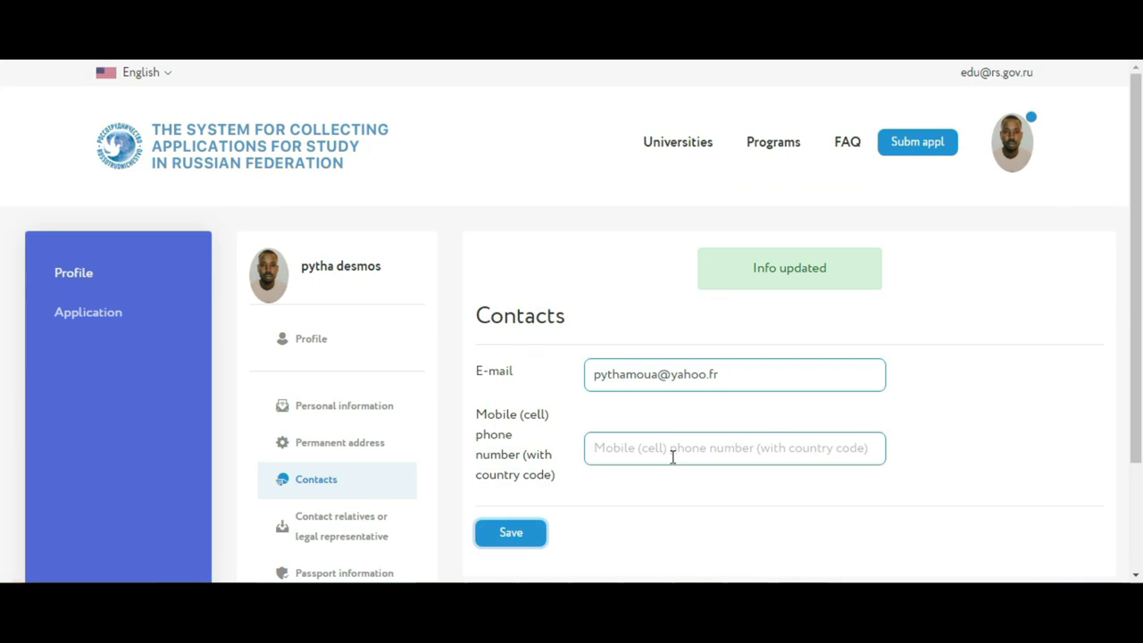
{"action": "scroll", "coordinate": [2, 332], "scroll_direction": "down", "scroll_amount": 2}
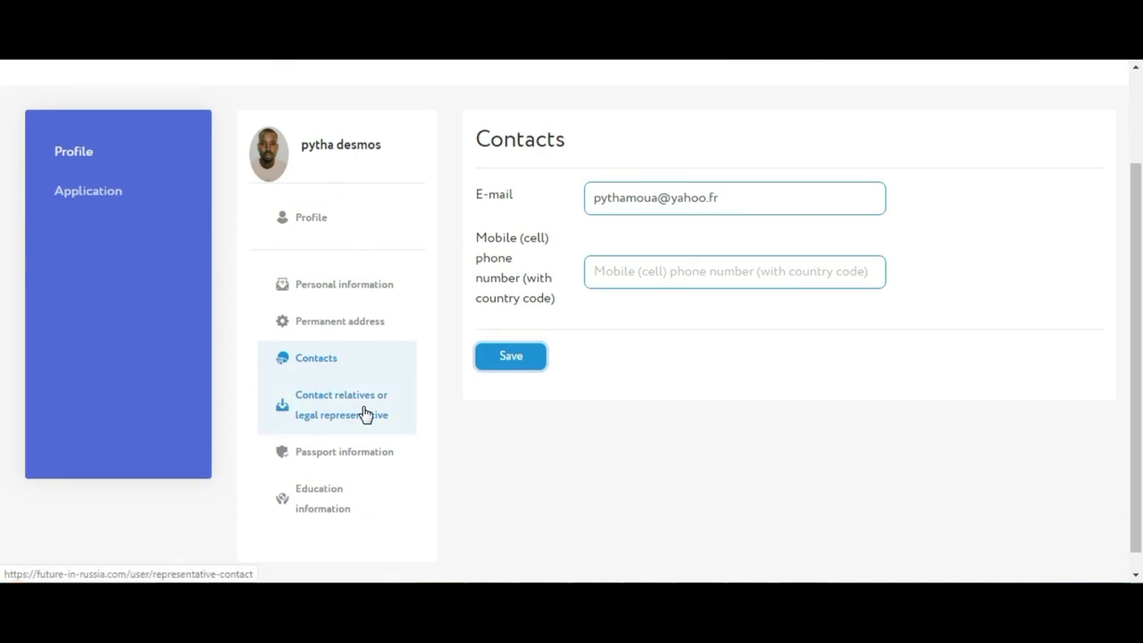
{"action": "left_click", "coordinate": [327, 407]}
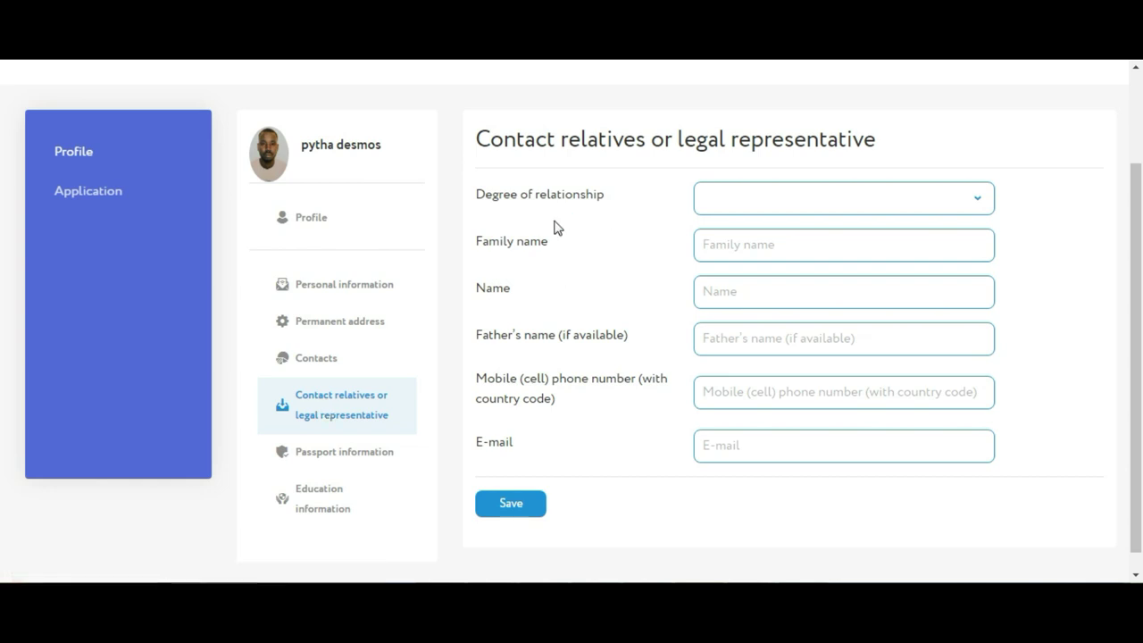
Check the Degree of relationship options without choosing one, then switch to Passport information
{"action": "left_click", "coordinate": [836, 204]}
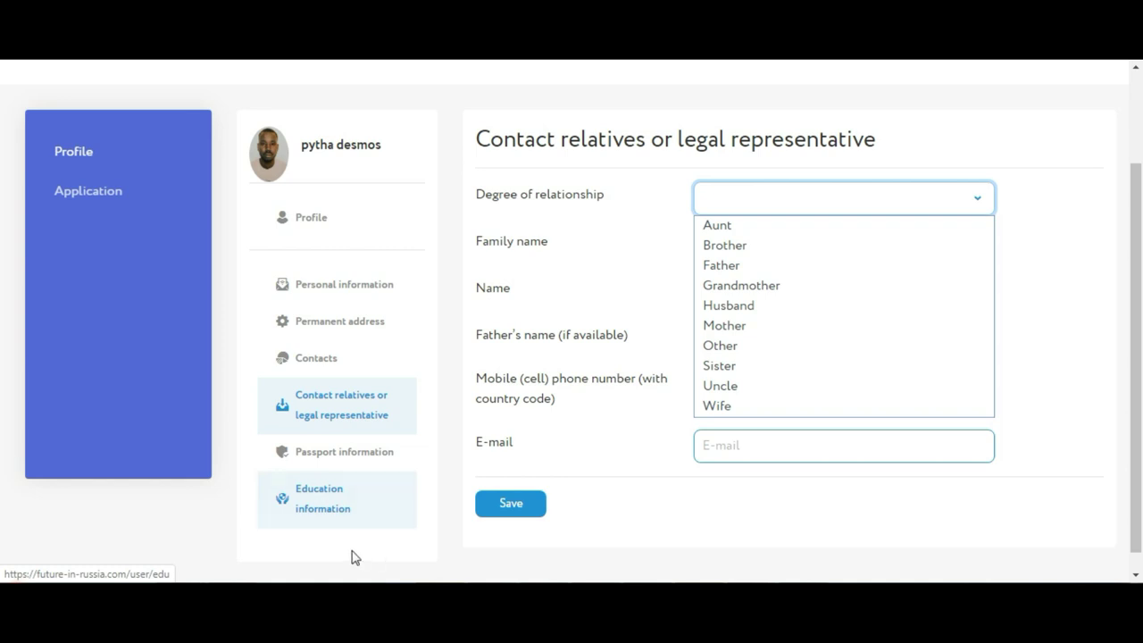
{"action": "left_click", "coordinate": [328, 455]}
{"action": "left_click", "coordinate": [328, 455]}
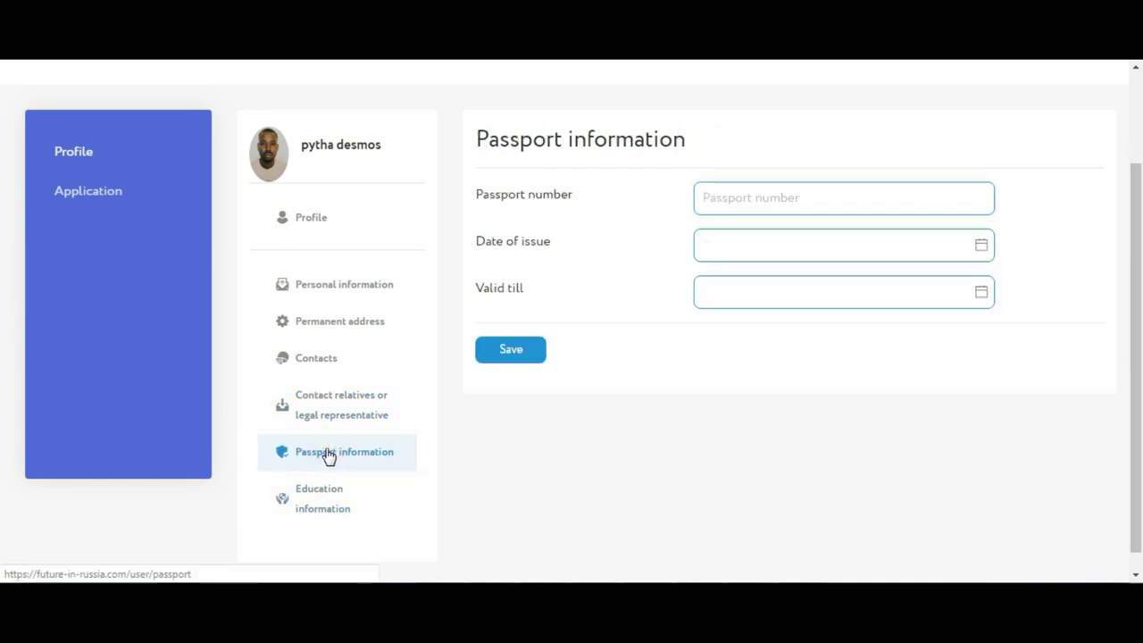
Enter the passport number and begin choosing the issue year in the date-of-issue calendar
{"action": "left_click", "coordinate": [777, 197]}
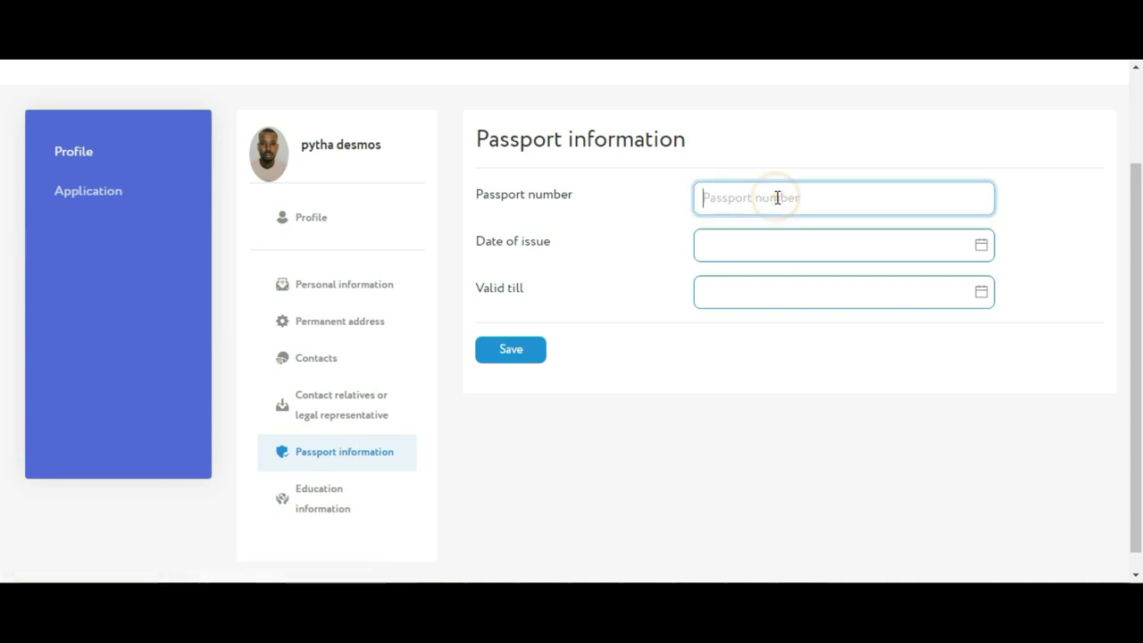
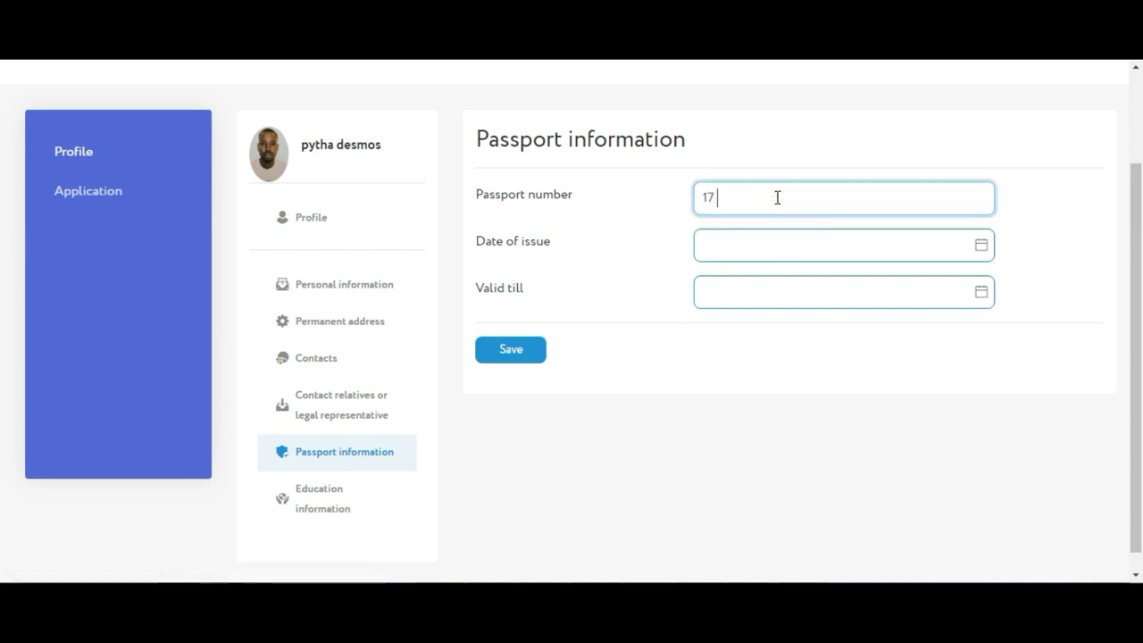
{"action": "left_click", "coordinate": [784, 251]}
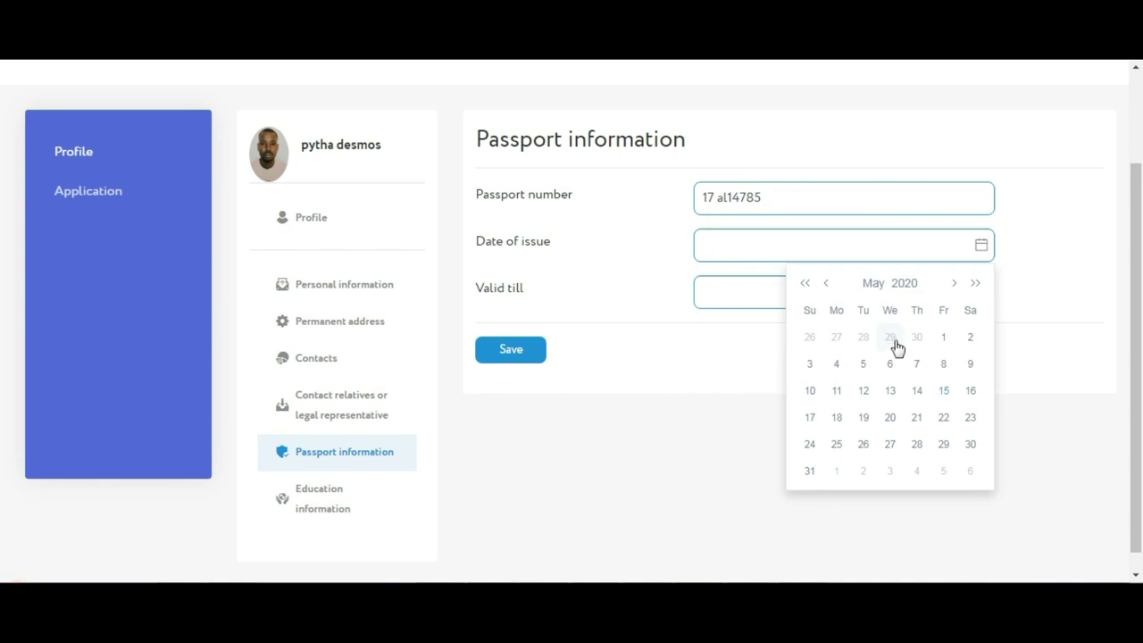
{"action": "left_click", "coordinate": [889, 285]}
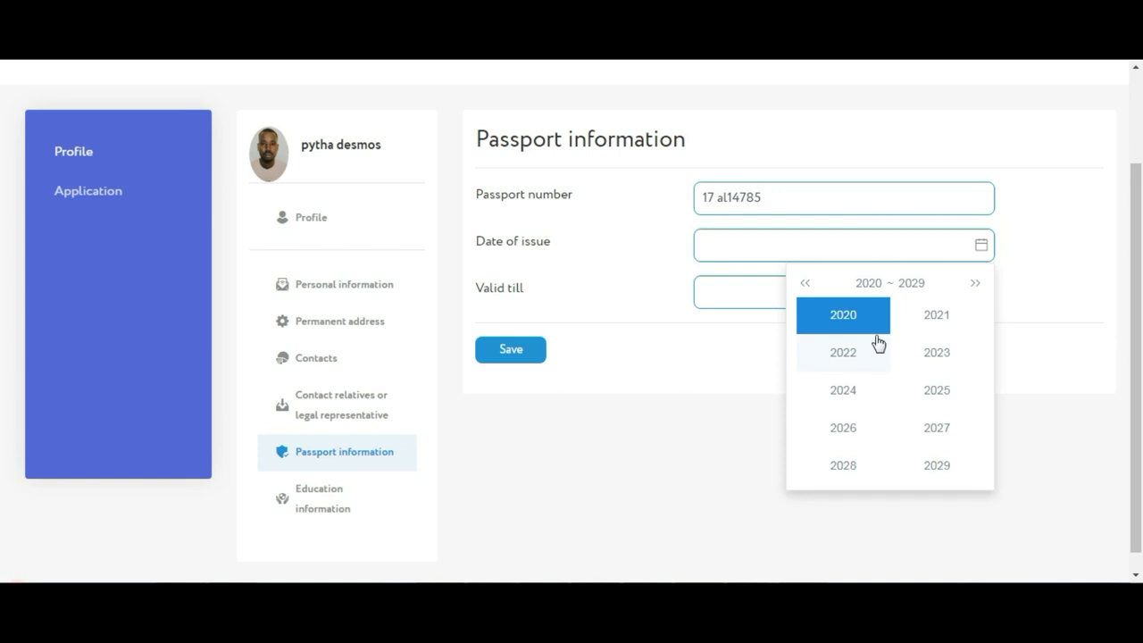
{"action": "left_click", "coordinate": [861, 286]}
{"action": "left_click", "coordinate": [803, 283]}
{"action": "left_click", "coordinate": [803, 283]}
{"action": "left_click", "coordinate": [804, 283]}
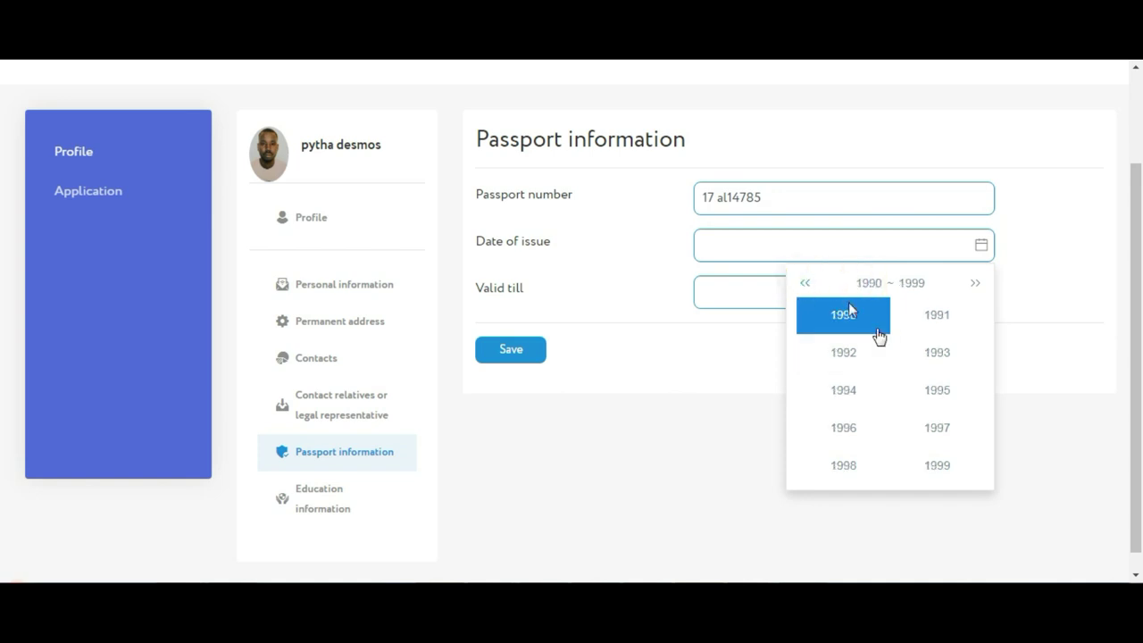
{"action": "left_click", "coordinate": [975, 284]}
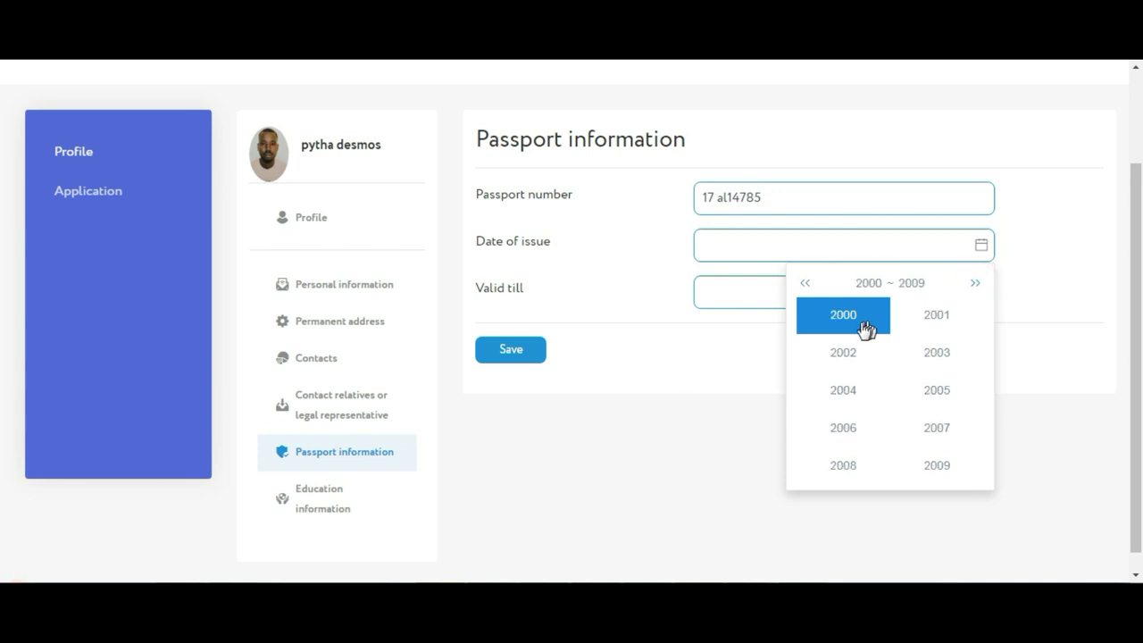
Set the passport date of issue to 8 February 2018
{"action": "left_click", "coordinate": [852, 352]}
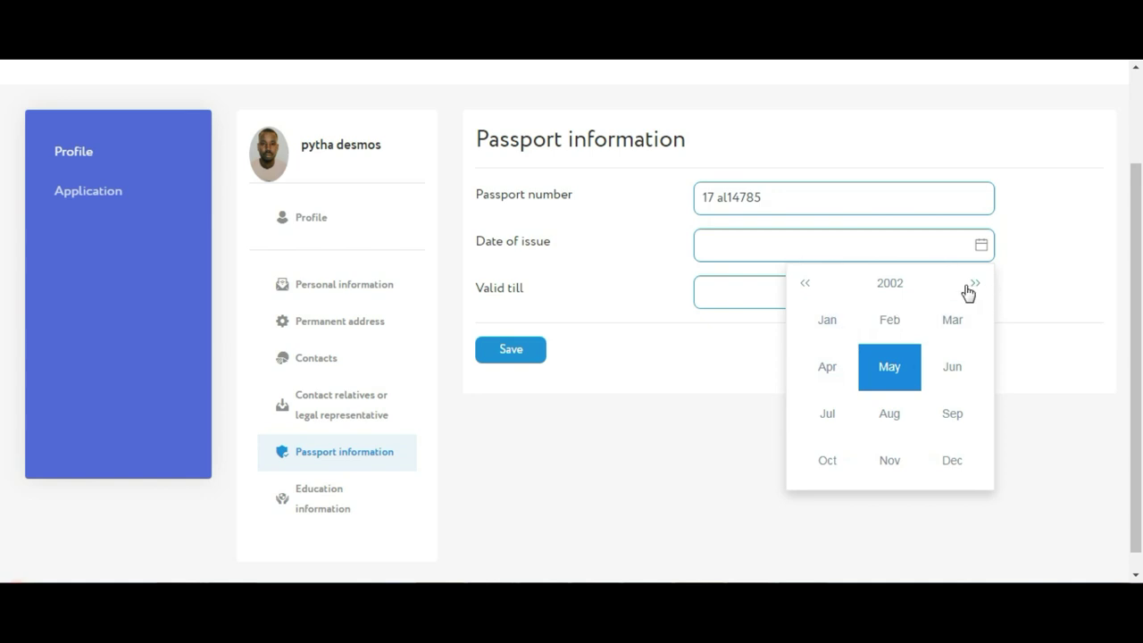
{"action": "left_click", "coordinate": [974, 285]}
{"action": "left_click", "coordinate": [974, 285]}
{"action": "left_click", "coordinate": [974, 285]}
{"action": "left_click", "coordinate": [906, 283]}
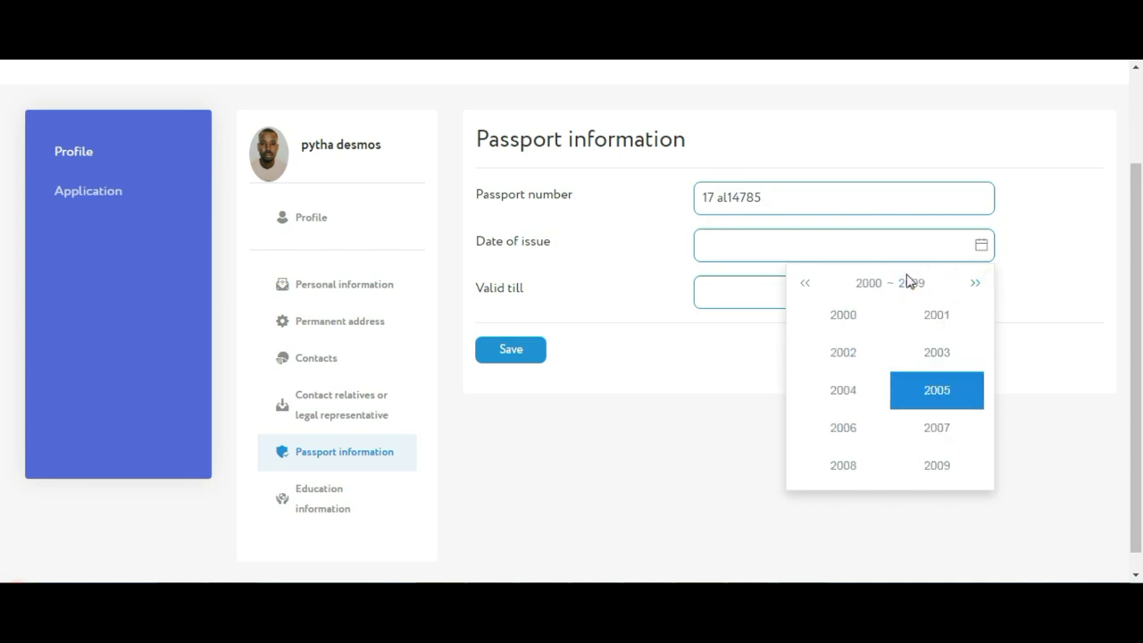
{"action": "left_click", "coordinate": [975, 284]}
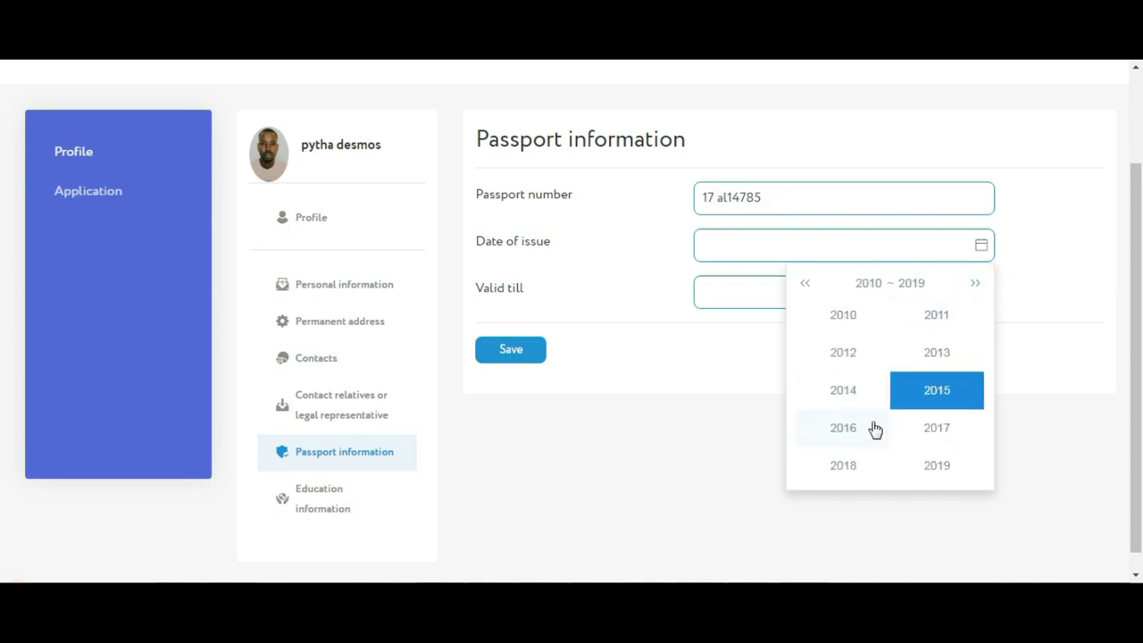
{"action": "left_click", "coordinate": [842, 465]}
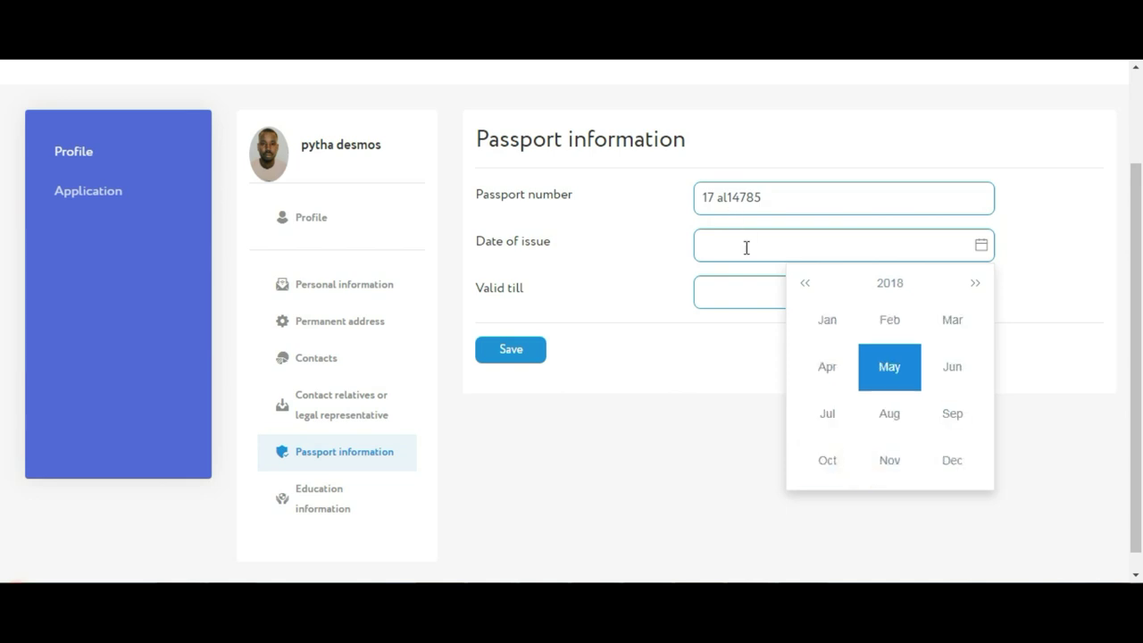
{"action": "left_click", "coordinate": [881, 327]}
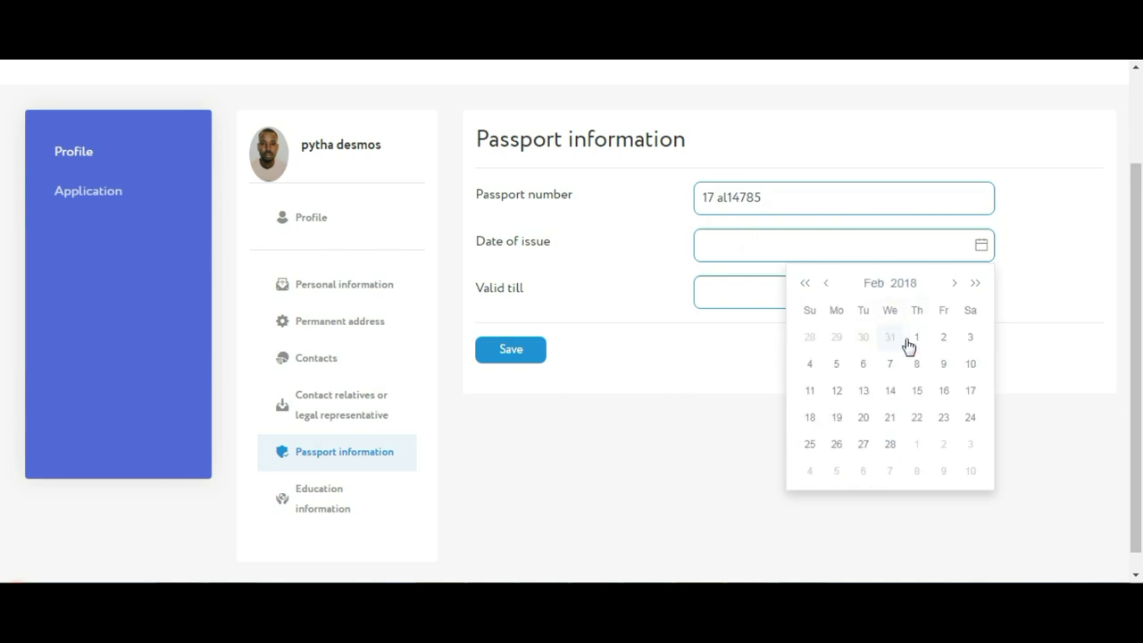
{"action": "left_click", "coordinate": [920, 372]}
Set the passport valid-till date to 7 February 2023 and save the passport information
{"action": "left_click", "coordinate": [788, 306]}
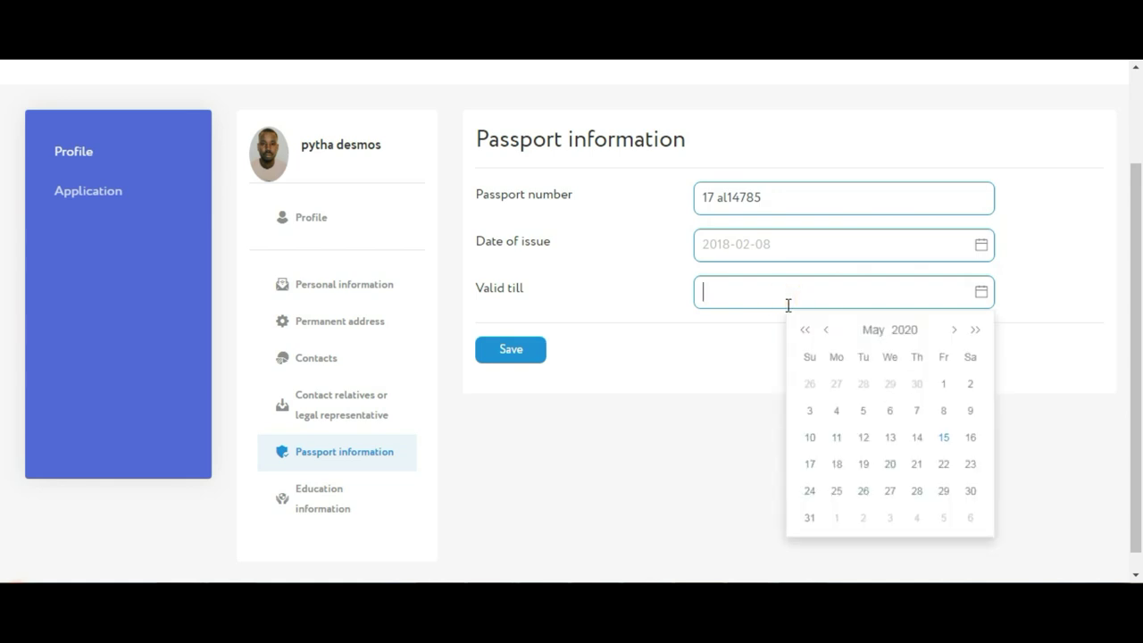
{"action": "left_click", "coordinate": [954, 329]}
{"action": "left_click", "coordinate": [885, 326]}
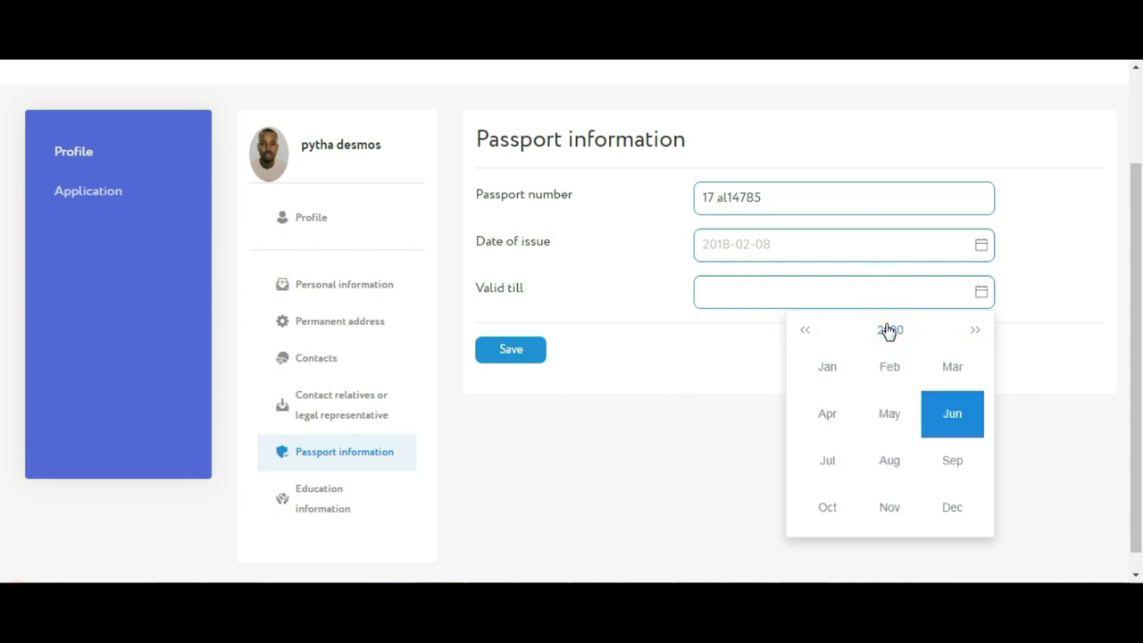
{"action": "left_click", "coordinate": [890, 328]}
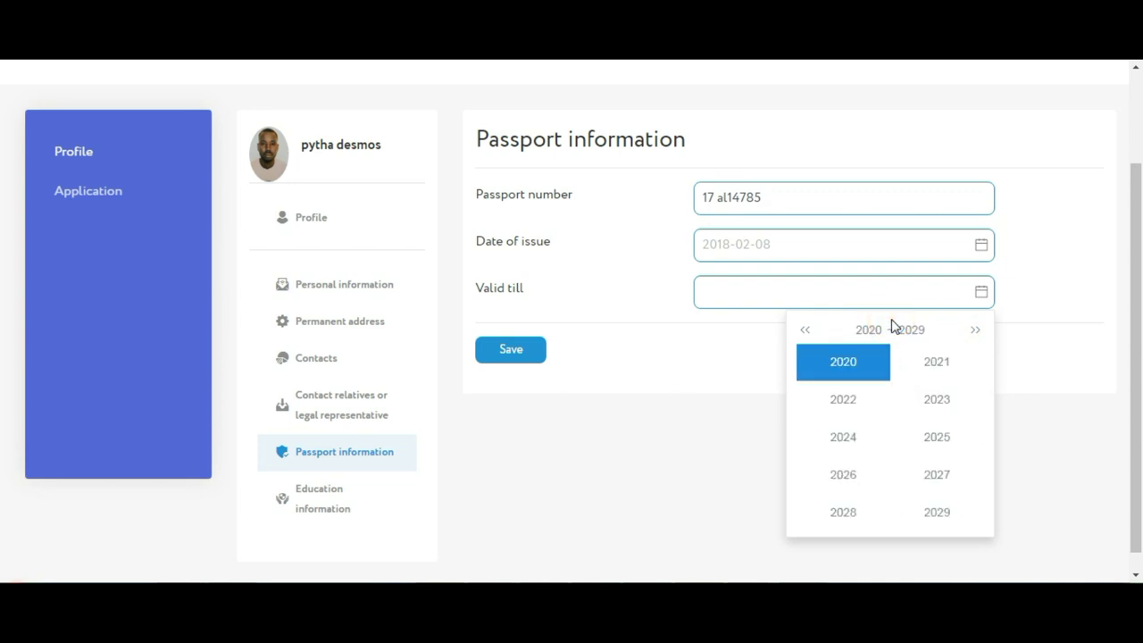
{"action": "left_click", "coordinate": [933, 398]}
{"action": "left_click", "coordinate": [888, 371]}
{"action": "left_click", "coordinate": [870, 406]}
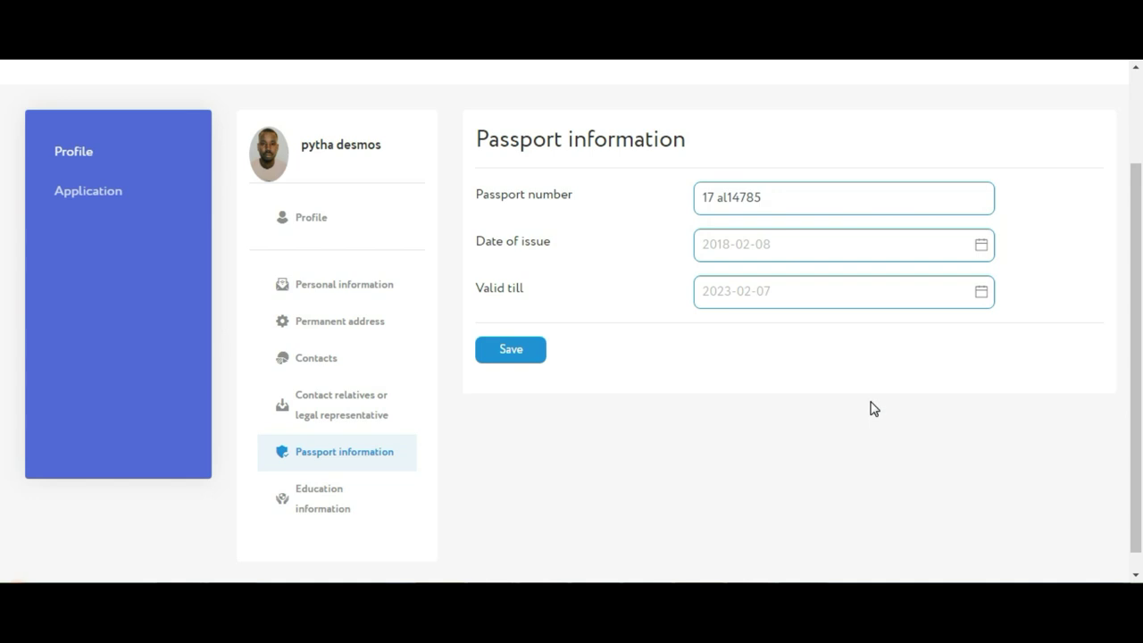
{"action": "left_click", "coordinate": [874, 408]}
{"action": "left_click", "coordinate": [507, 353]}
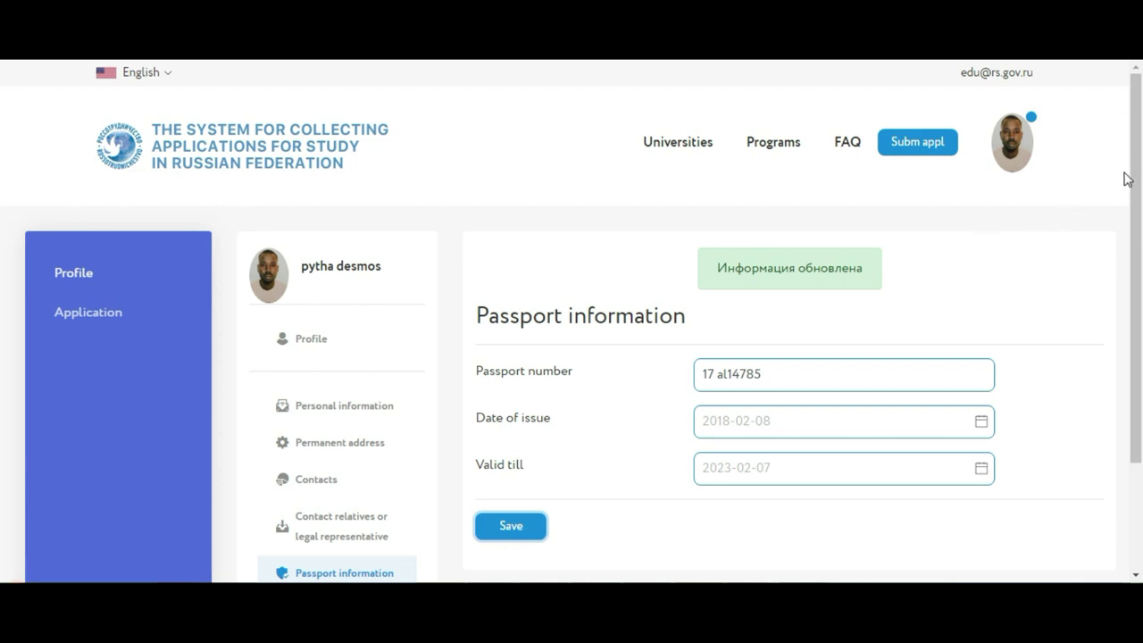
{"action": "scroll", "coordinate": [6, 267], "scroll_direction": "down", "scroll_amount": 3}
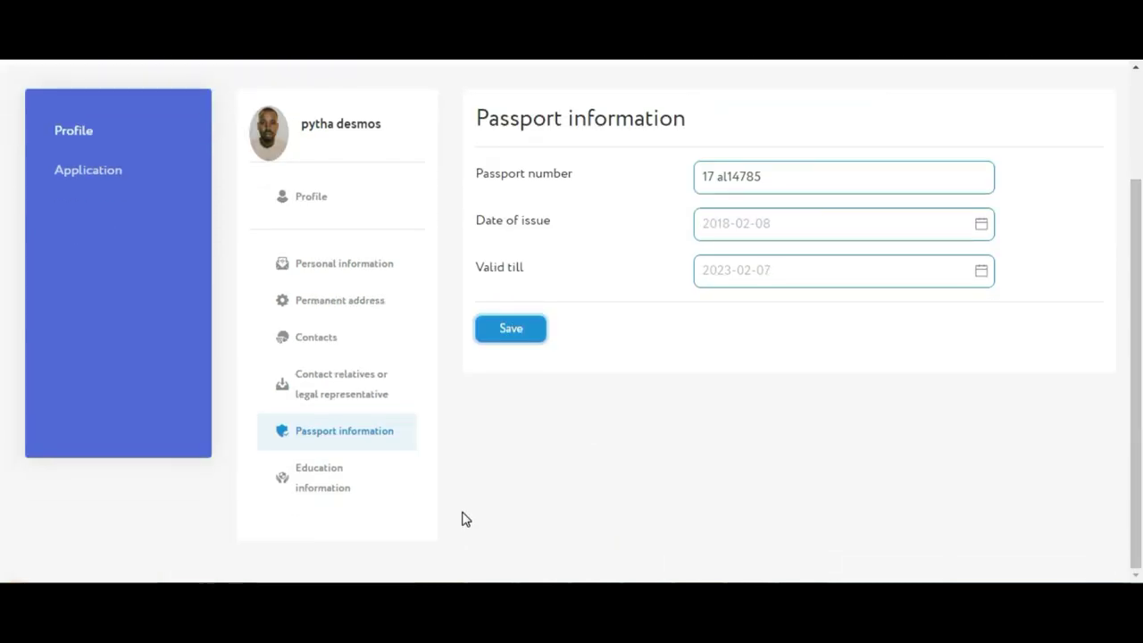
In Education information, set the level of education to Secondary School Certificate (8-9 study years)
{"action": "left_click", "coordinate": [336, 482]}
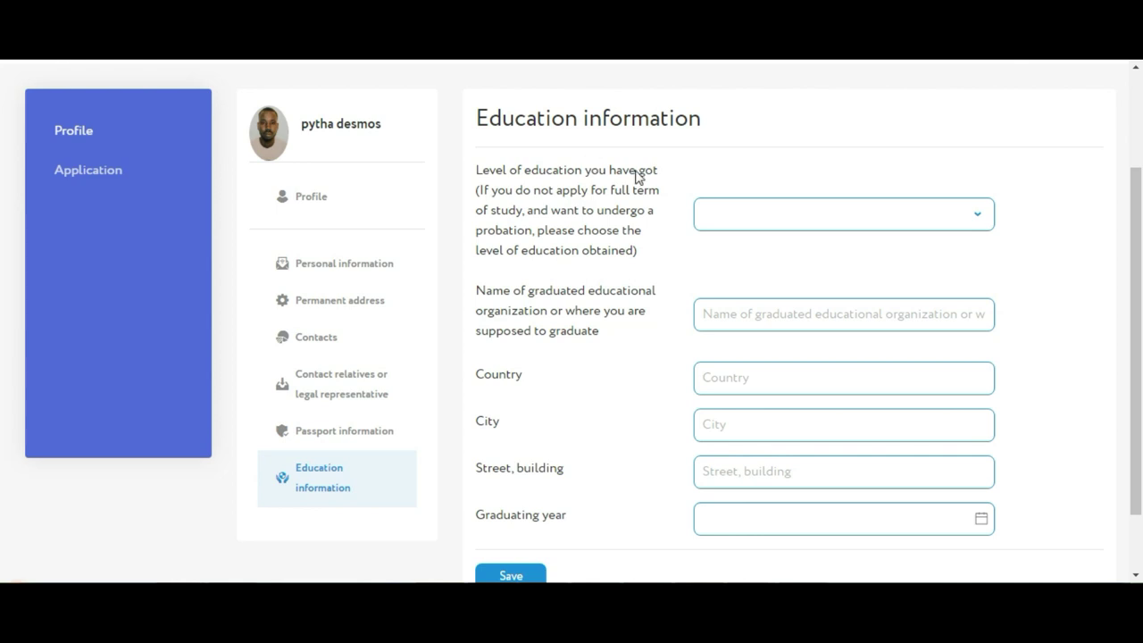
{"action": "left_click", "coordinate": [752, 220]}
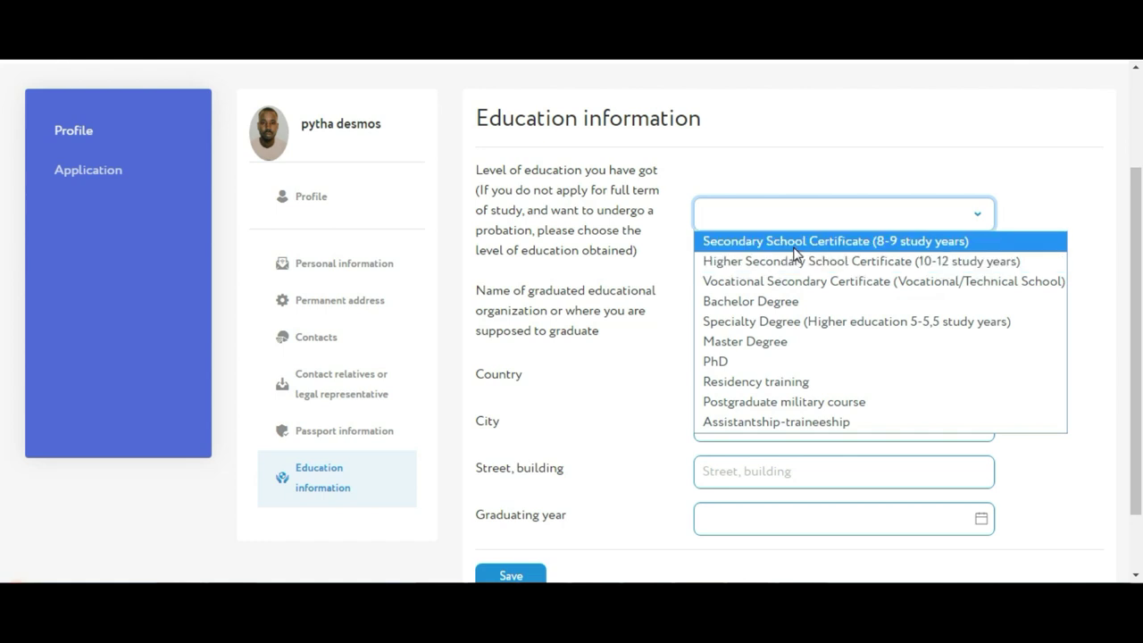
{"action": "left_click", "coordinate": [795, 247]}
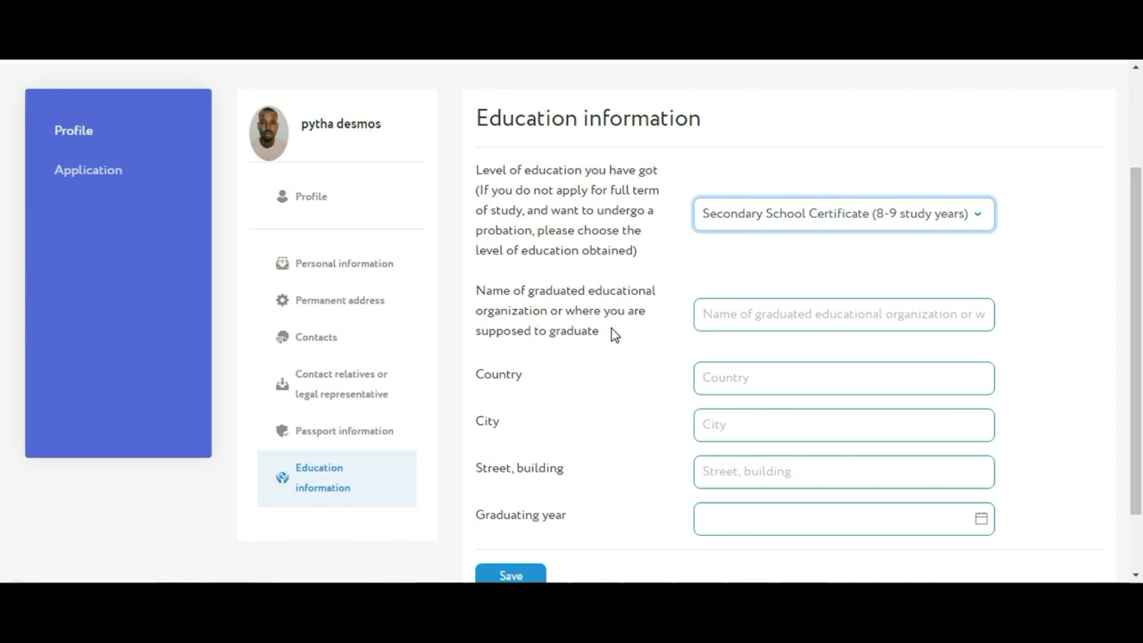
{"action": "left_click", "coordinate": [755, 316]}
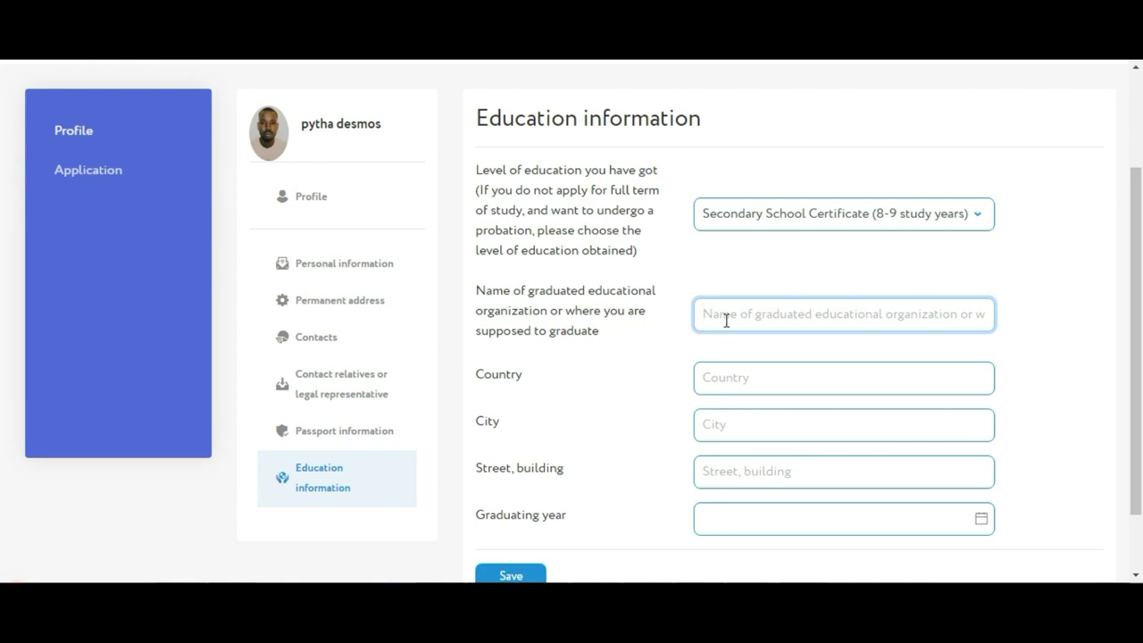
Enter school 'lycee municipal de koumassi', country 'cote divoirre' and city 'abidjan'
{"action": "type", "text": "ly"}
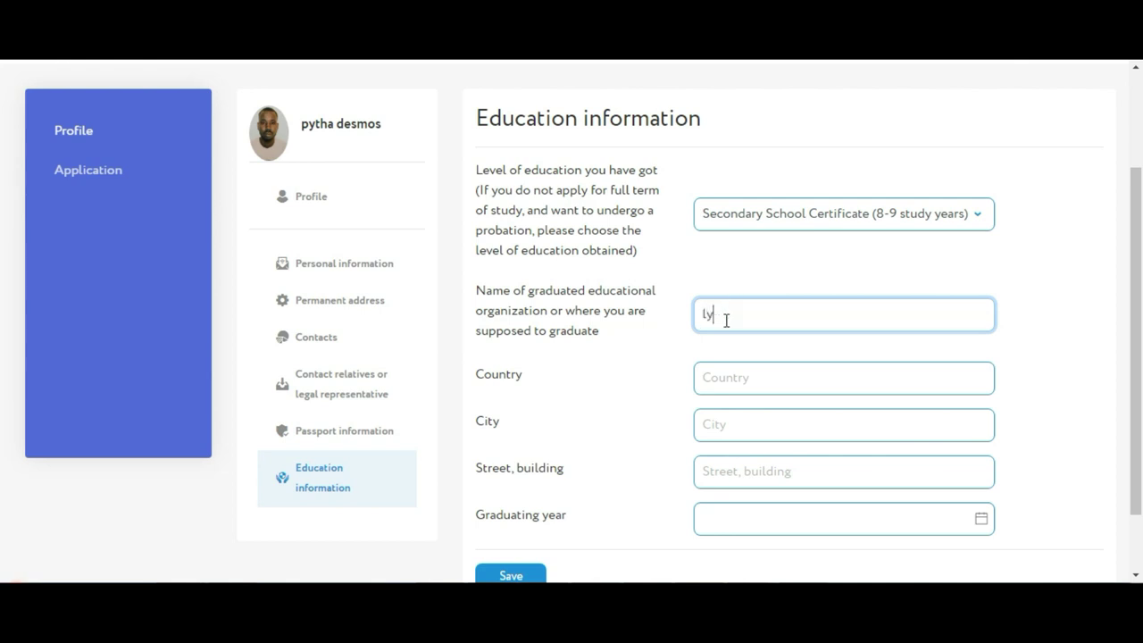
{"action": "type", "text": "cee"}
{"action": "type", "text": " m"}
{"action": "type", "text": "unicip"}
{"action": "type", "text": "ak"}
{"action": "key", "text": "BackSpace"}
{"action": "type", "text": "l de "}
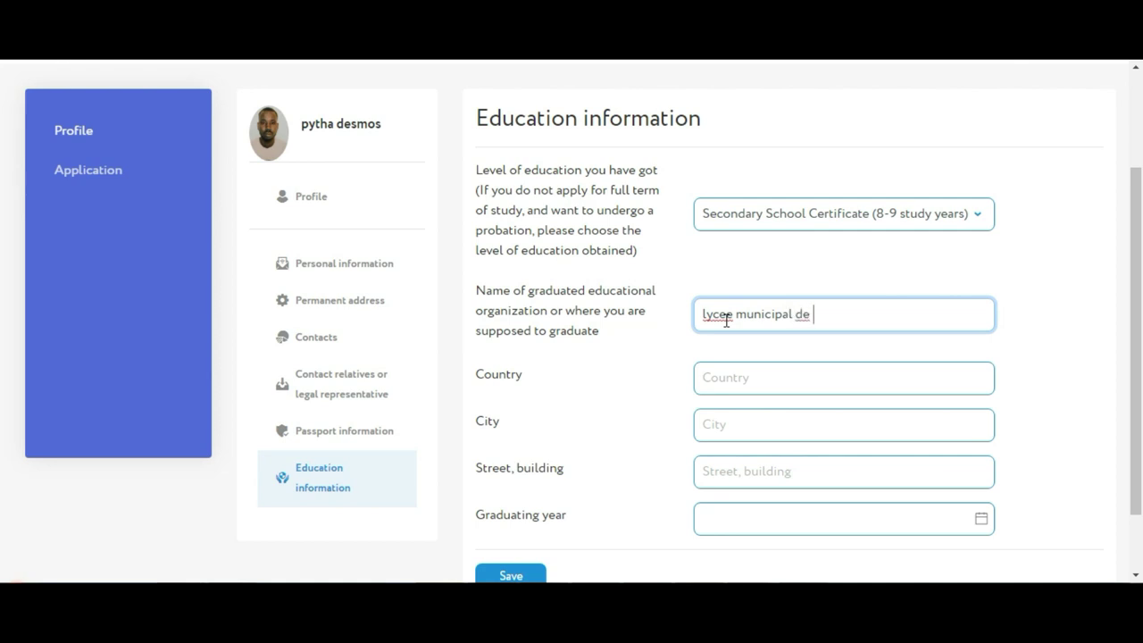
{"action": "type", "text": "c"}
{"action": "type", "text": "koumassi"}
{"action": "left_click", "coordinate": [743, 376]}
{"action": "type", "text": "co"}
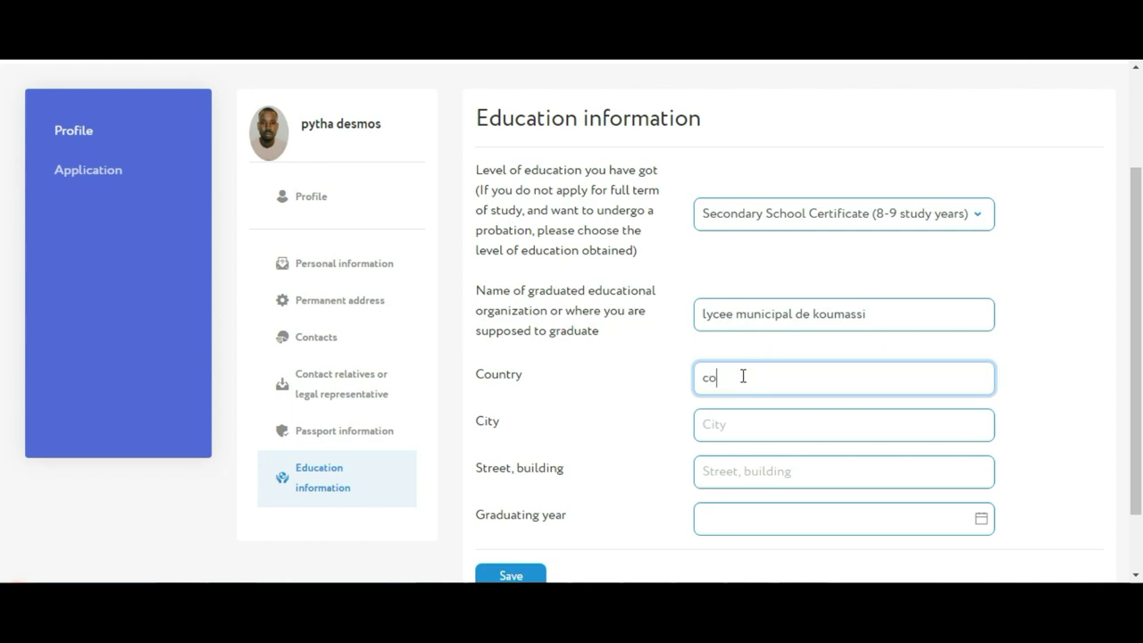
{"action": "type", "text": "te divoirre"}
{"action": "left_click", "coordinate": [824, 424]}
{"action": "type", "text": "ab"}
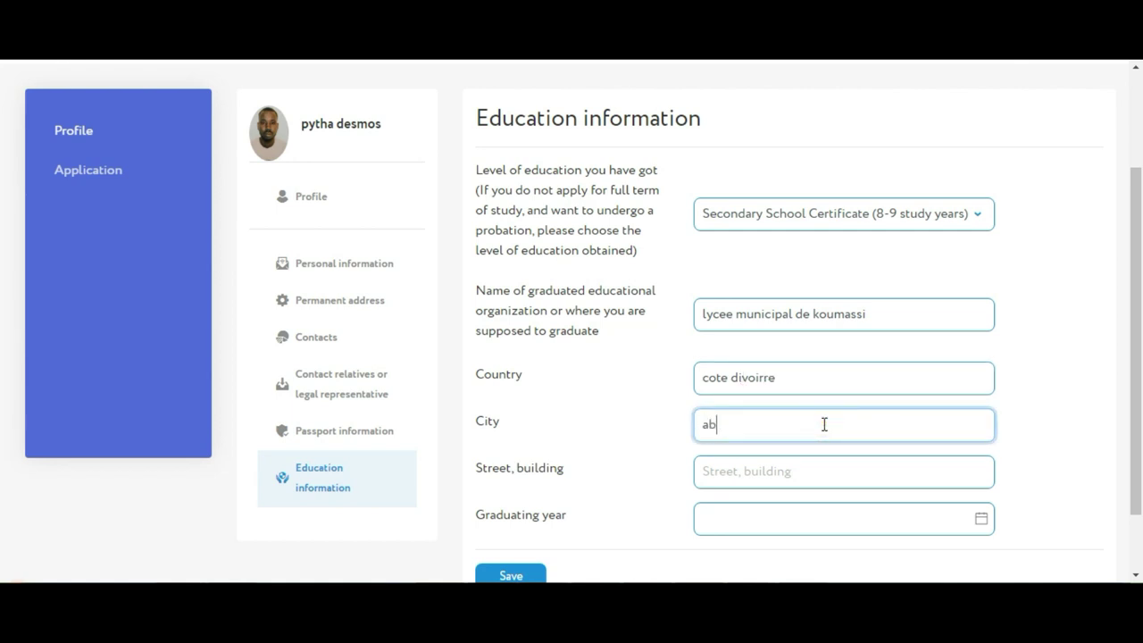
{"action": "type", "text": "idjan"}
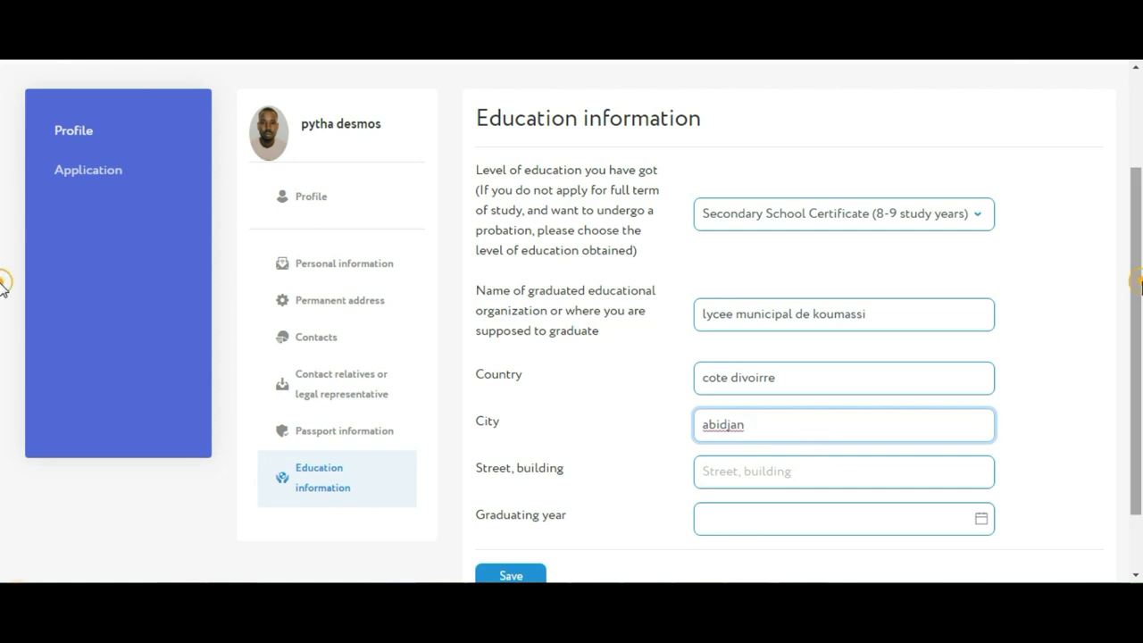
{"action": "scroll", "coordinate": [2, 327], "scroll_direction": "down", "scroll_amount": 2}
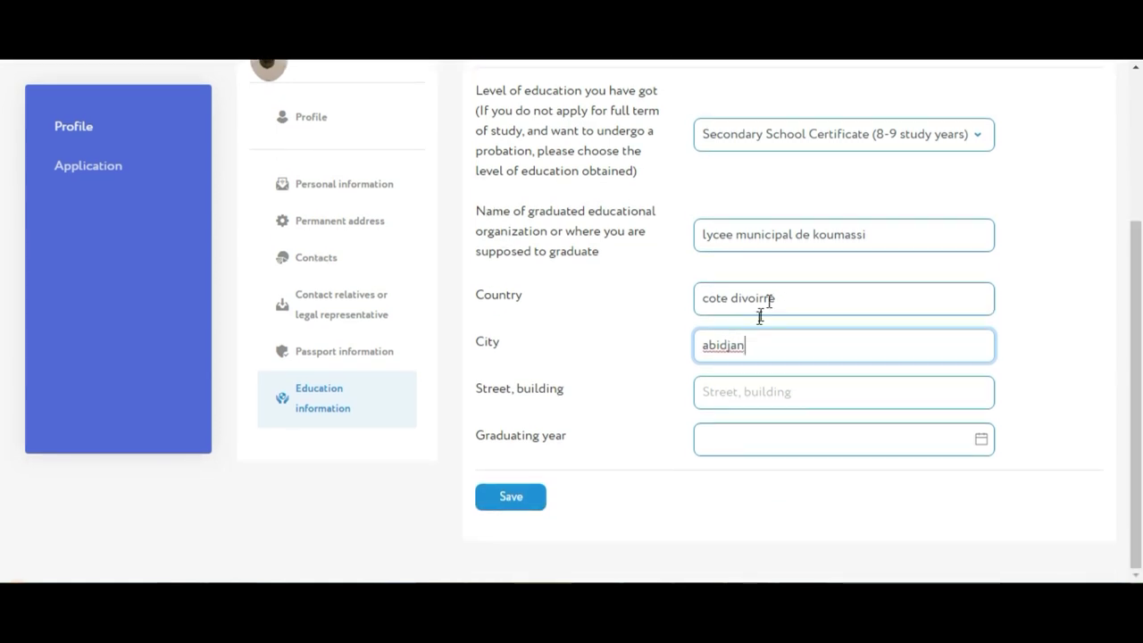
{"action": "left_click", "coordinate": [725, 442]}
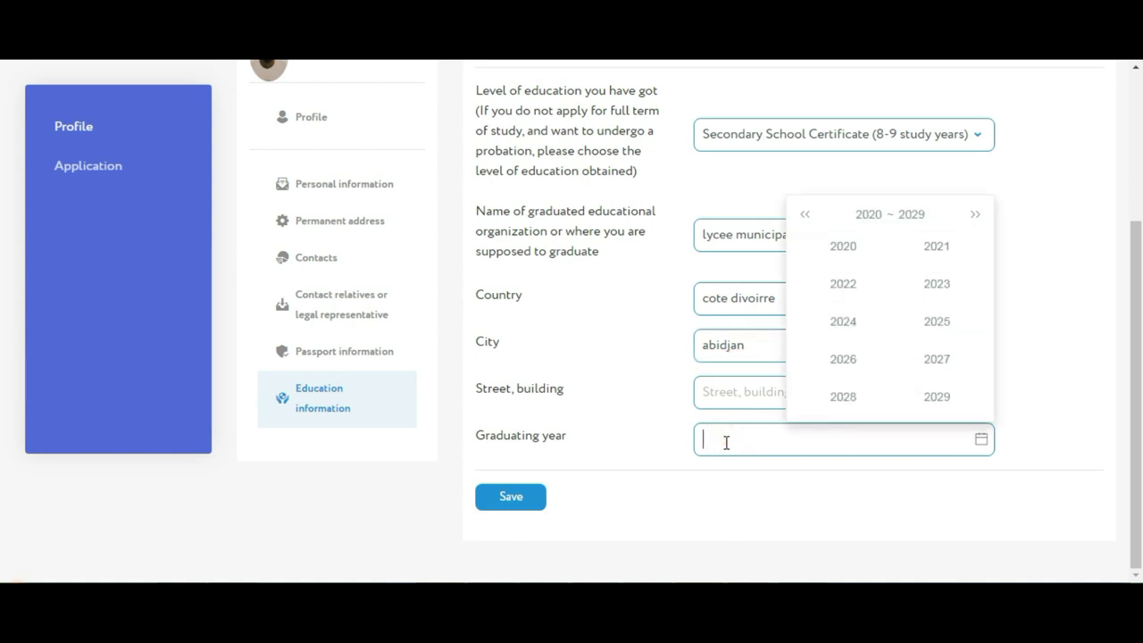
Set the graduating year to 2015 in the year picker
{"action": "left_click", "coordinate": [974, 215]}
{"action": "left_click", "coordinate": [975, 216]}
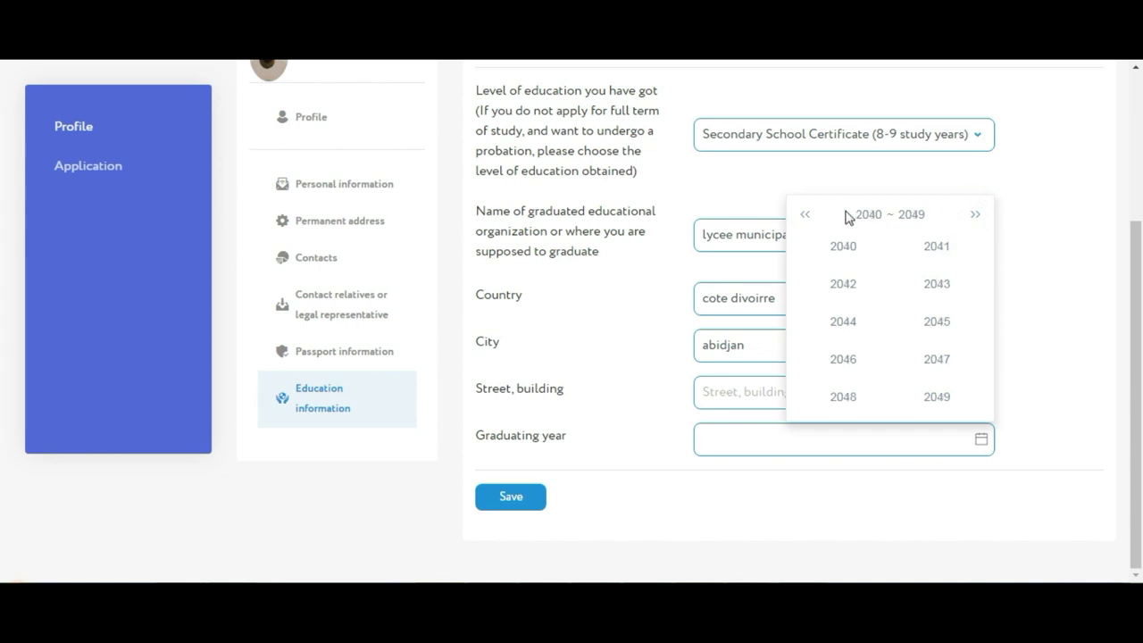
{"action": "left_click", "coordinate": [805, 215]}
{"action": "double_click", "coordinate": [805, 215]}
{"action": "double_click", "coordinate": [806, 216]}
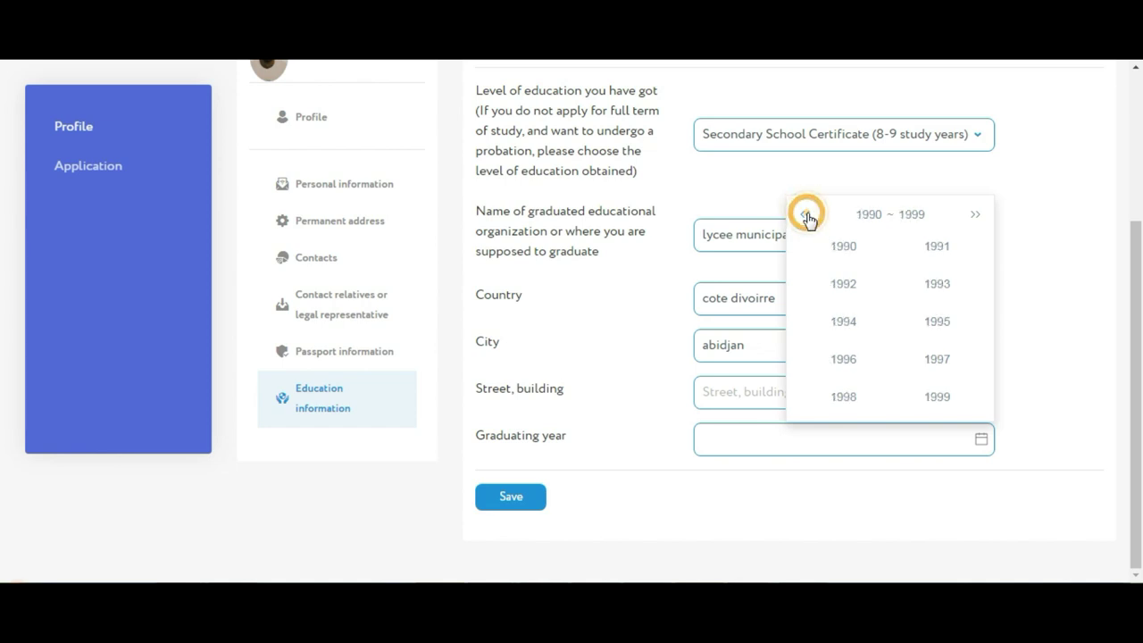
{"action": "left_click", "coordinate": [807, 217]}
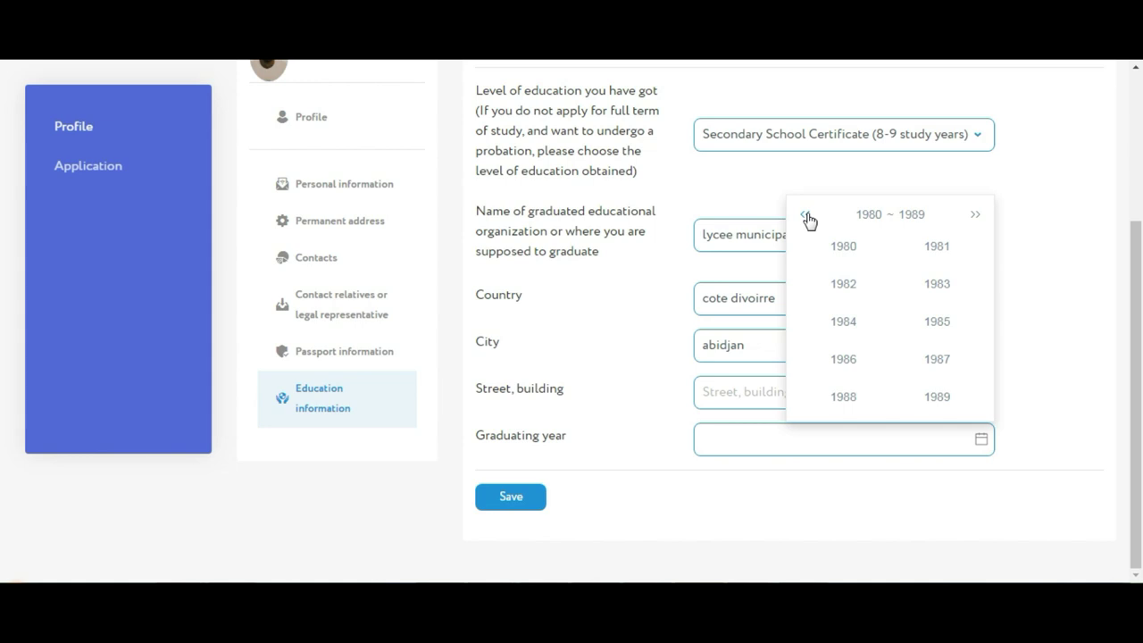
{"action": "left_click", "coordinate": [977, 214]}
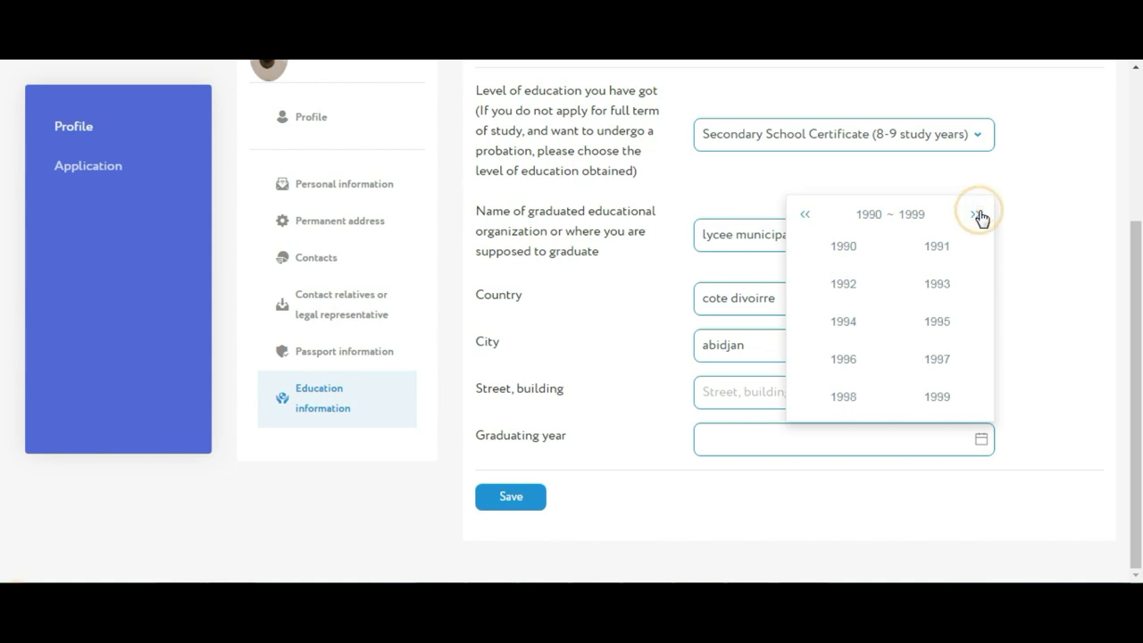
{"action": "double_click", "coordinate": [978, 216]}
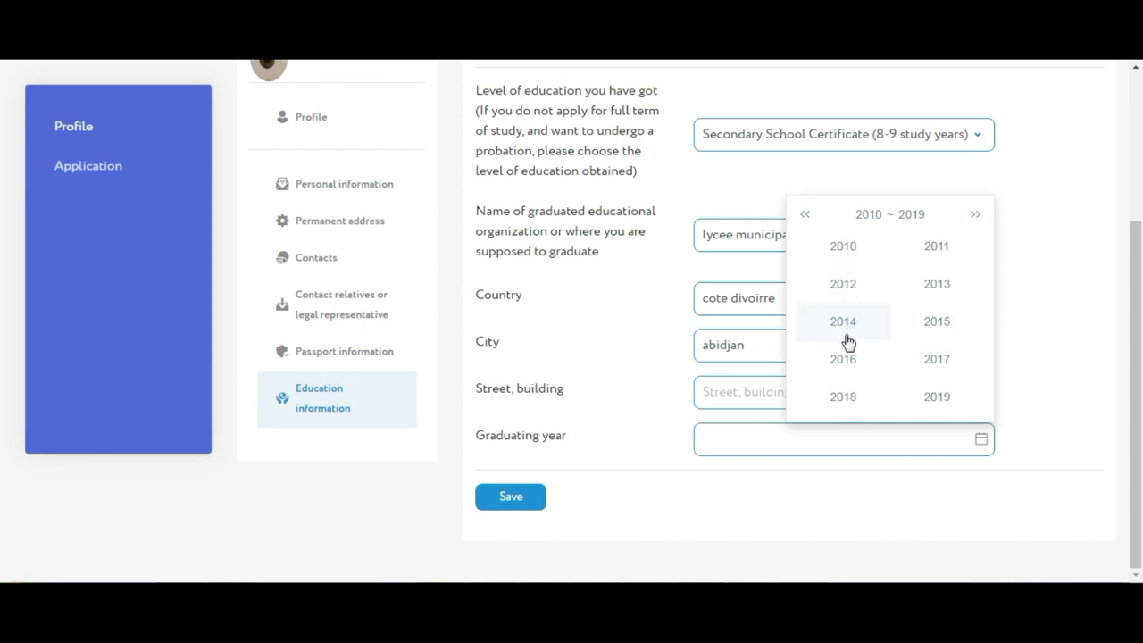
{"action": "left_click", "coordinate": [923, 327]}
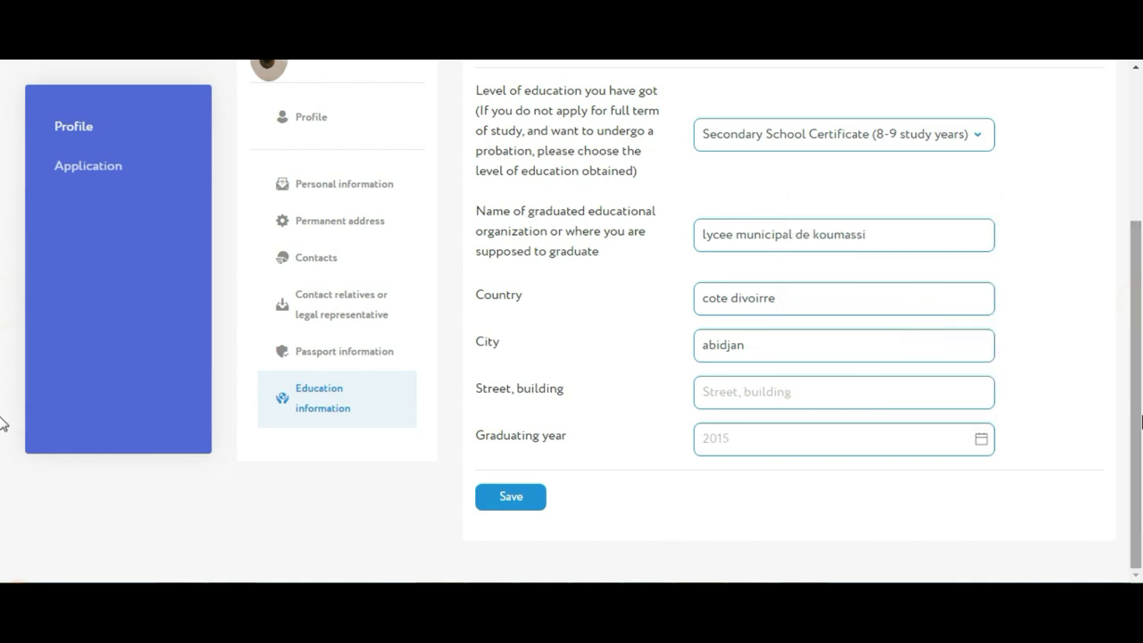
Save the education information
{"action": "left_click", "coordinate": [525, 511]}
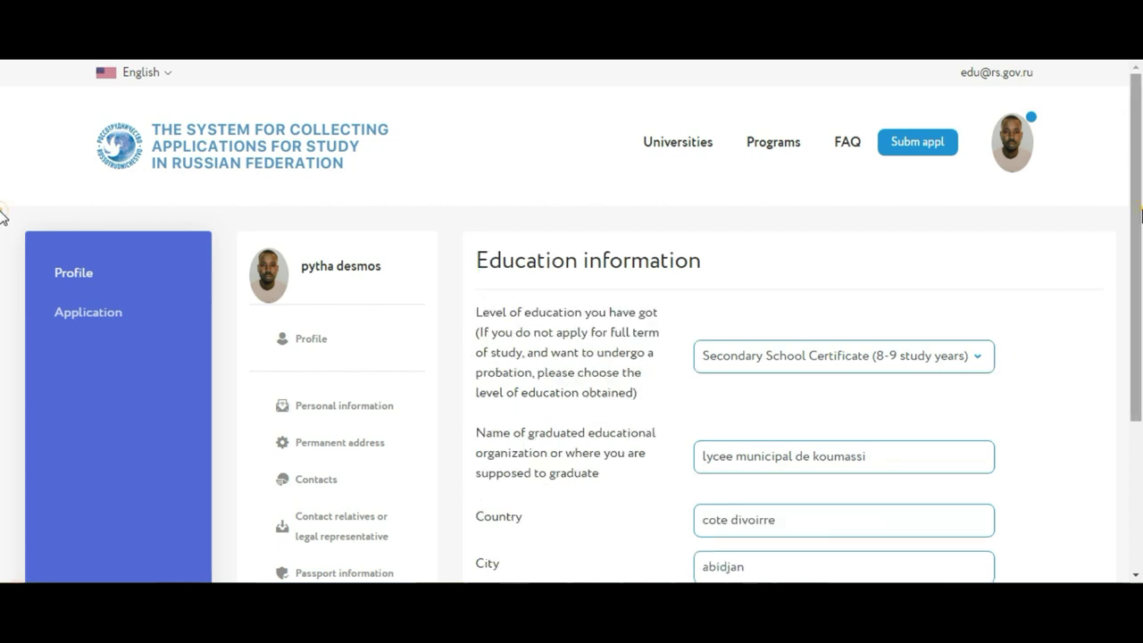
{"action": "scroll", "coordinate": [3, 214], "scroll_direction": "down", "scroll_amount": 3}
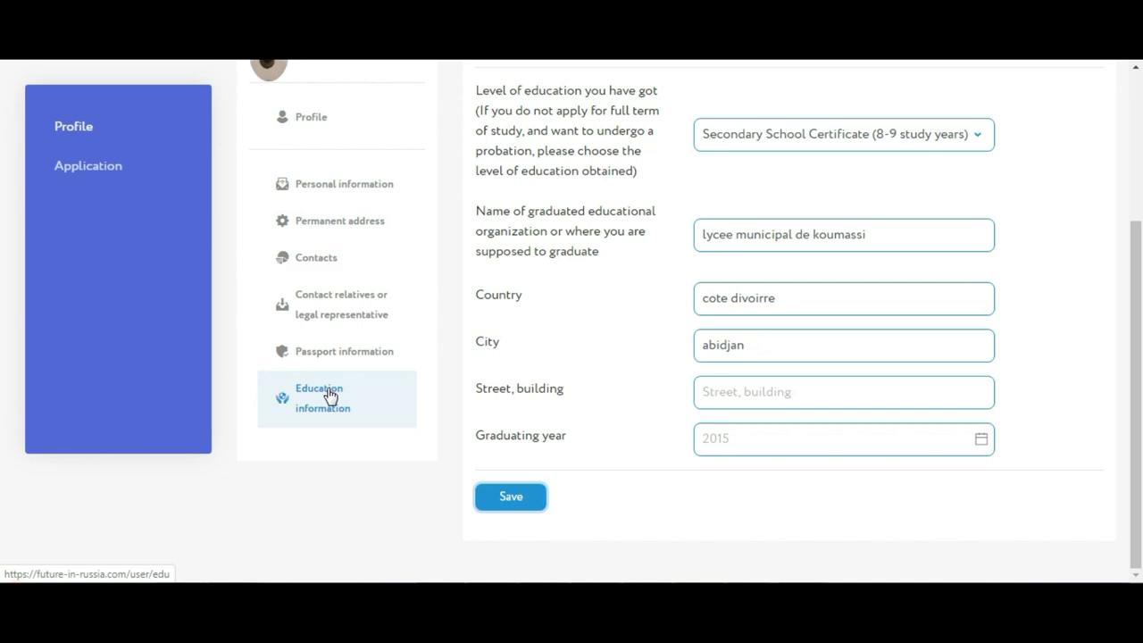
{"action": "left_click", "coordinate": [520, 503]}
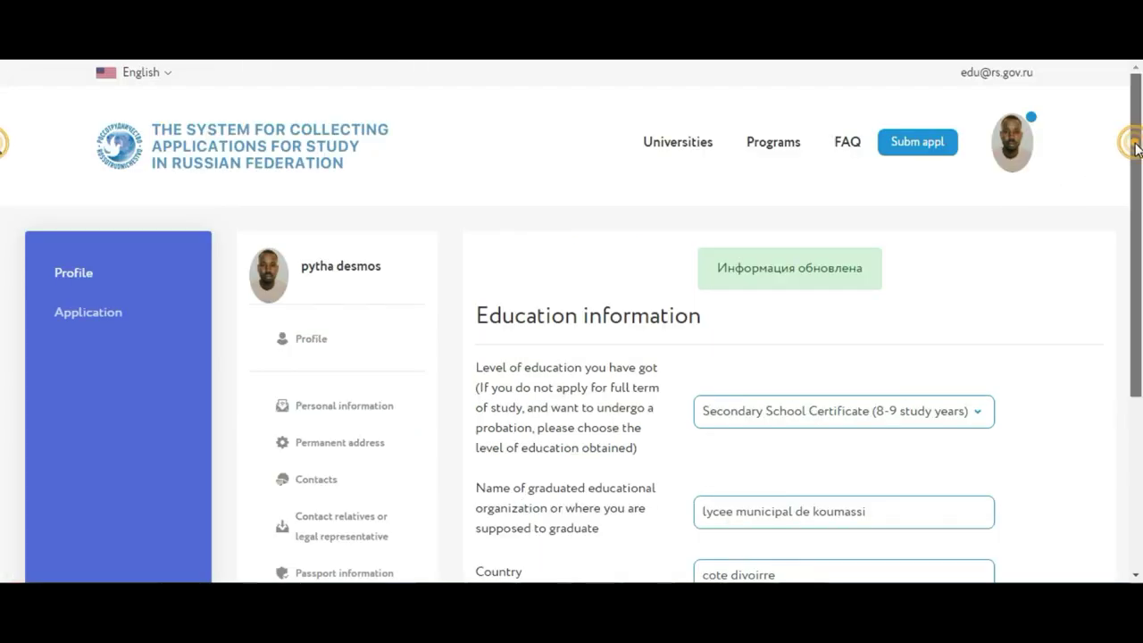
{"action": "left_click_drag", "start_coordinate": [1136, 157], "coordinate": [1141, 218]}
{"action": "left_click_drag", "start_coordinate": [1141, 161], "coordinate": [1140, 104]}
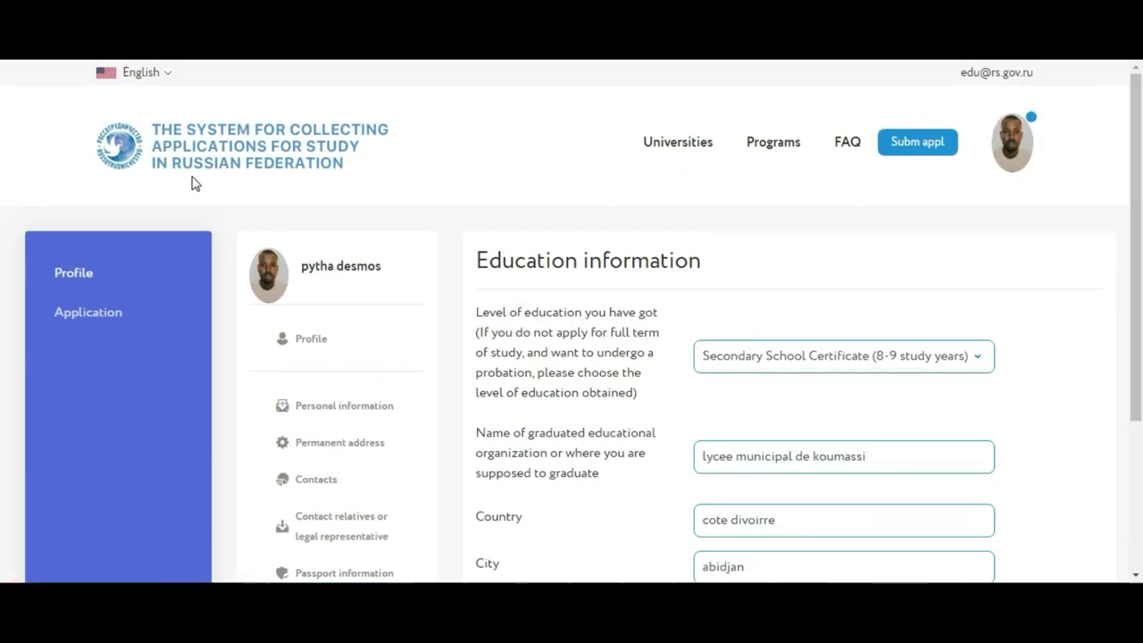
Open the Application page at step 1 and review the 01.01.2020–01.06.2020 deadline notice
{"action": "left_click", "coordinate": [83, 318]}
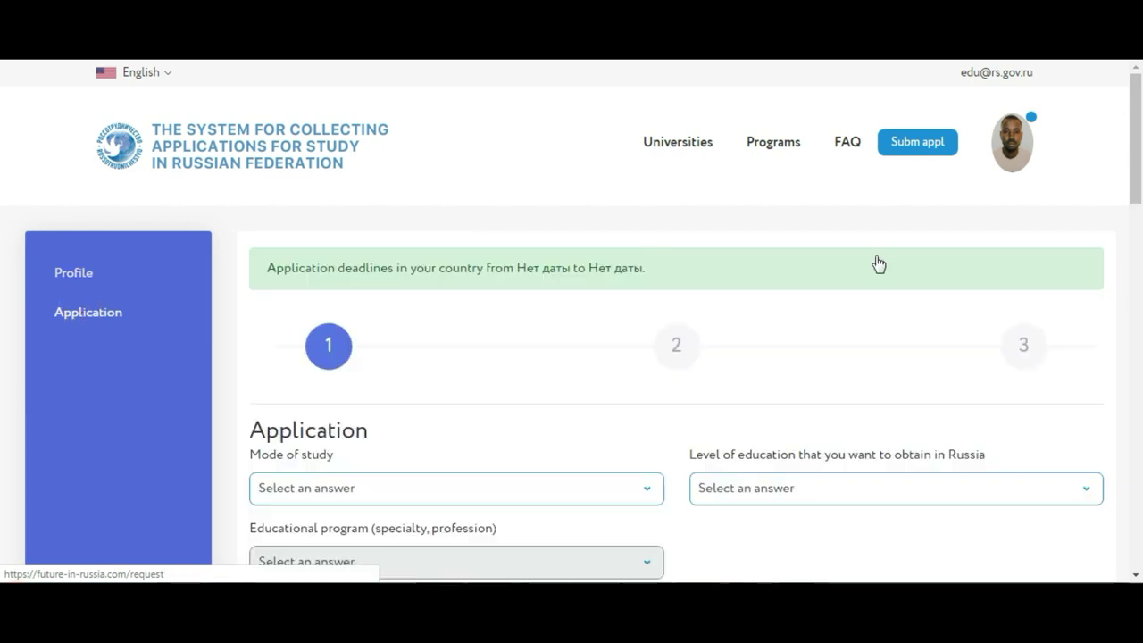
{"action": "scroll", "coordinate": [2, 295], "scroll_direction": "down", "scroll_amount": 6}
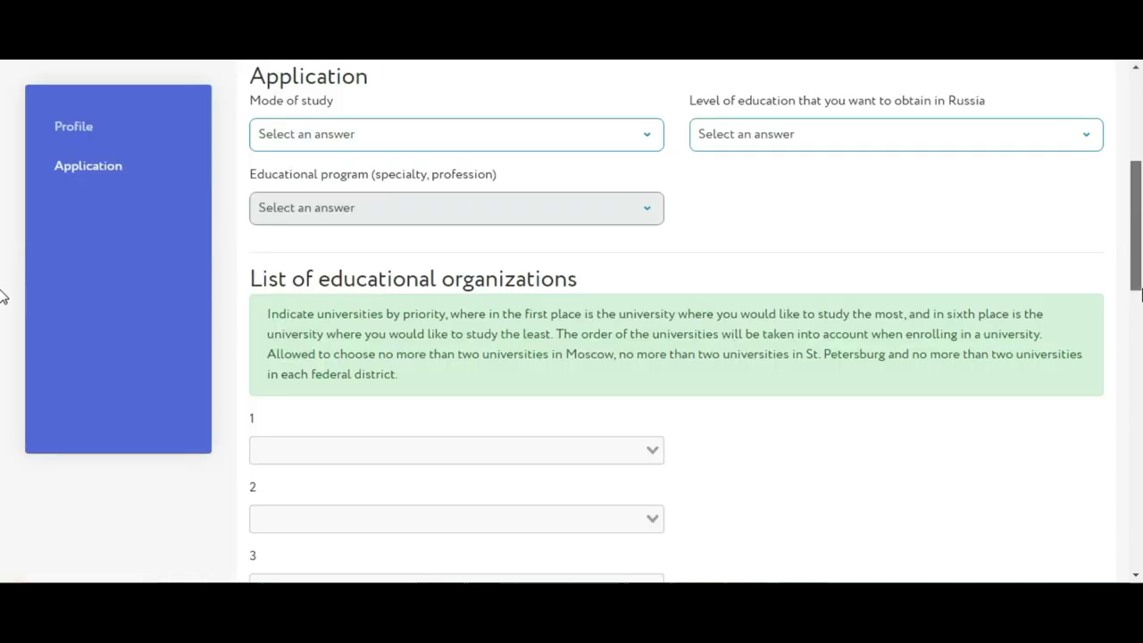
{"action": "scroll", "coordinate": [3, 277], "scroll_direction": "up", "scroll_amount": 5}
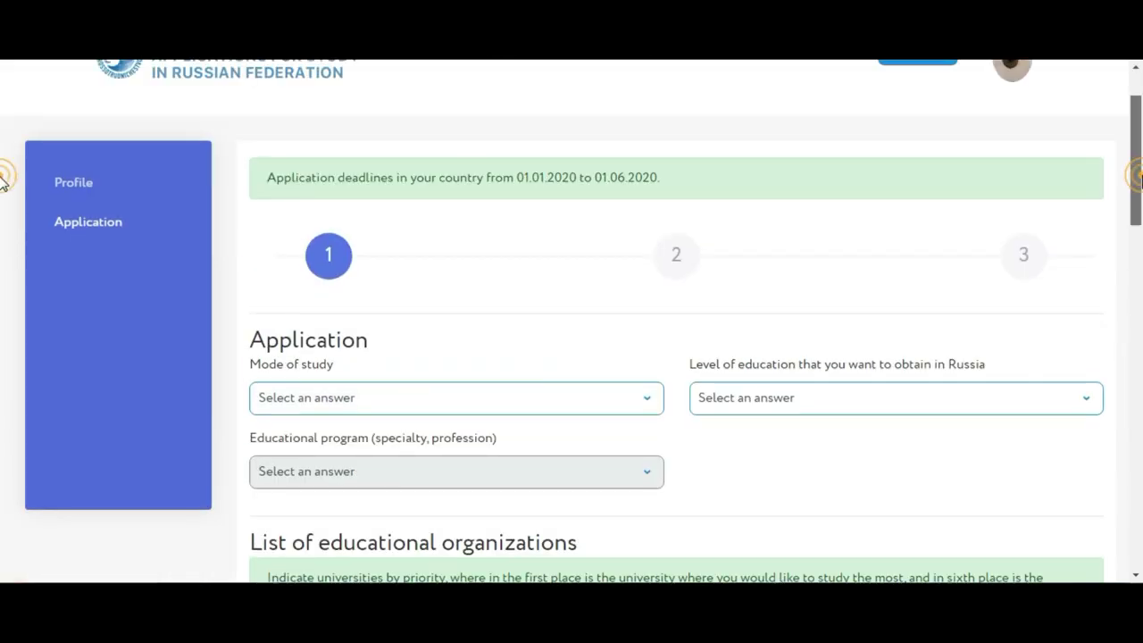
{"action": "scroll", "coordinate": [3, 178], "scroll_direction": "up", "scroll_amount": 1}
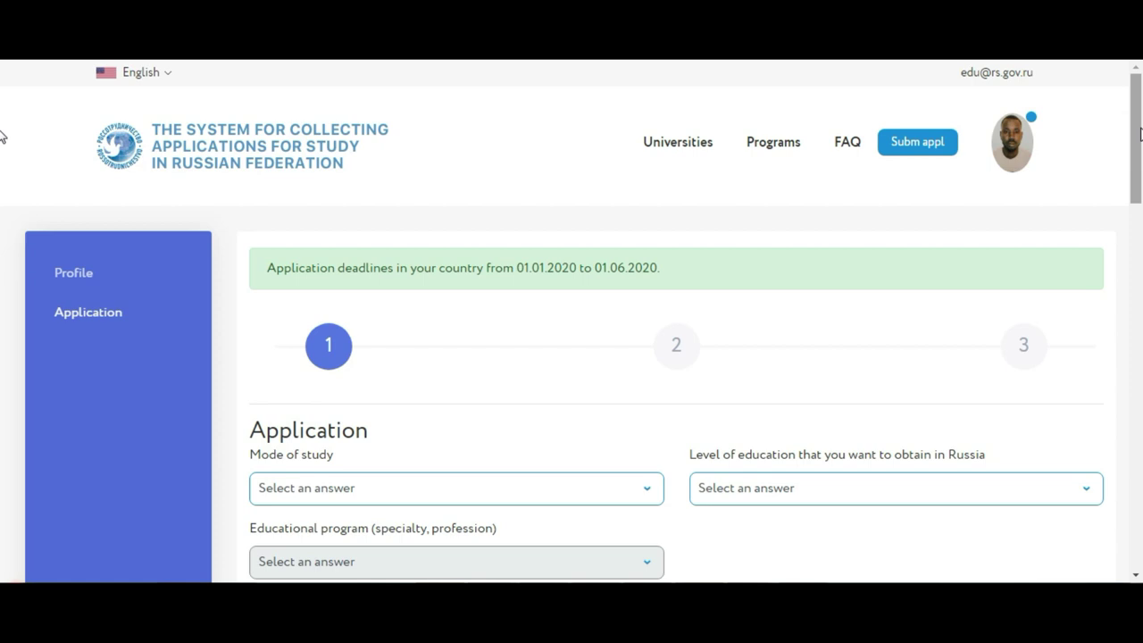